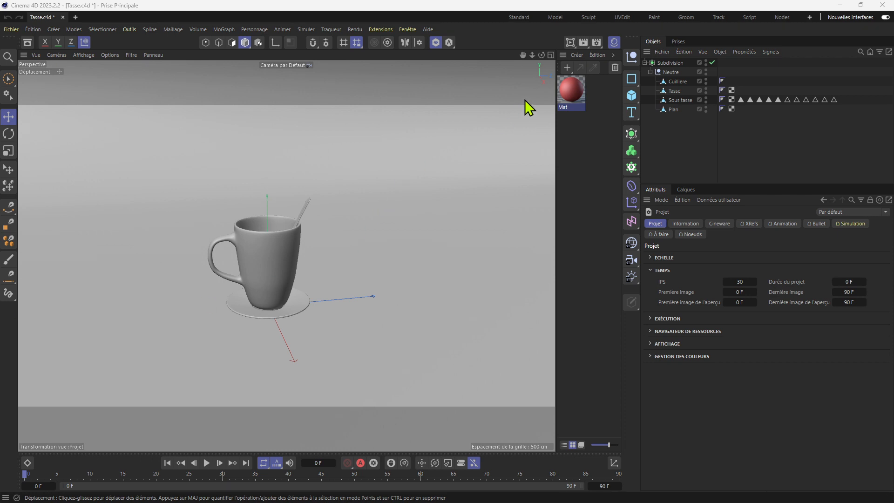
Delete the red material Mat and hide the material manager
{"action": "left_click", "coordinate": [578, 92]}
{"action": "key", "text": "Delete"}
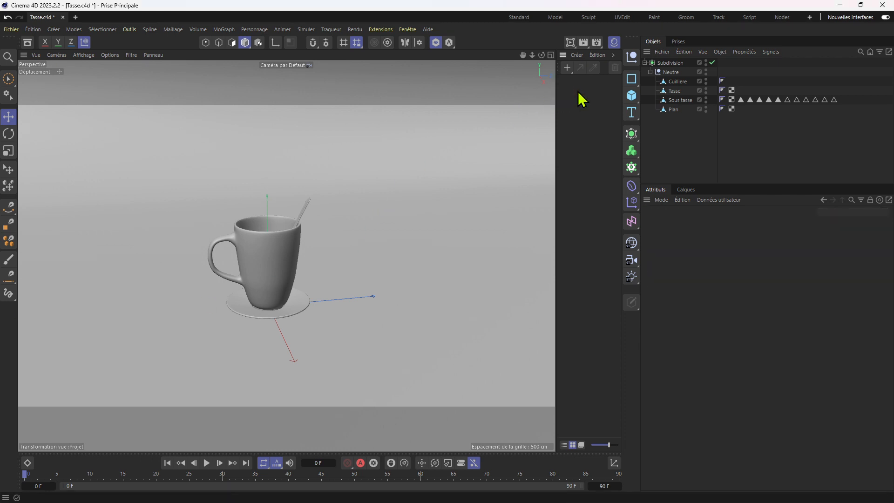
{"action": "left_click", "coordinate": [613, 43]}
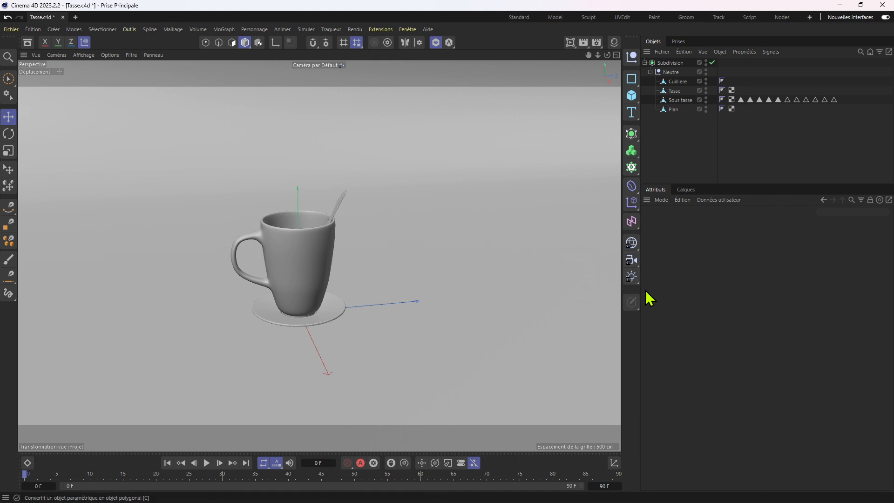
Scale the Sous tasse saucer up uniformly so it extends well beyond the base of the cup
{"action": "left_click", "coordinate": [675, 91]}
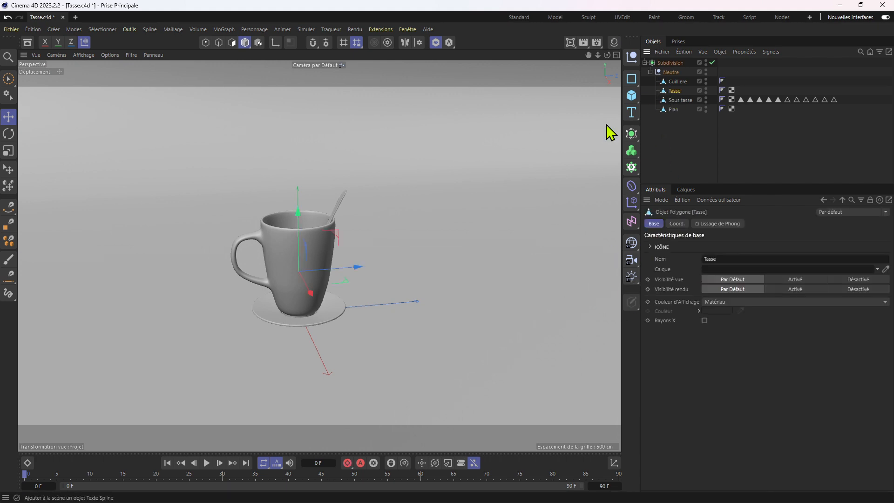
{"action": "left_click", "coordinate": [680, 102]}
{"action": "key", "text": "t"}
{"action": "left_click_drag", "start_coordinate": [394, 293], "coordinate": [541, 277]}
{"action": "left_click_drag", "start_coordinate": [384, 295], "coordinate": [434, 275]}
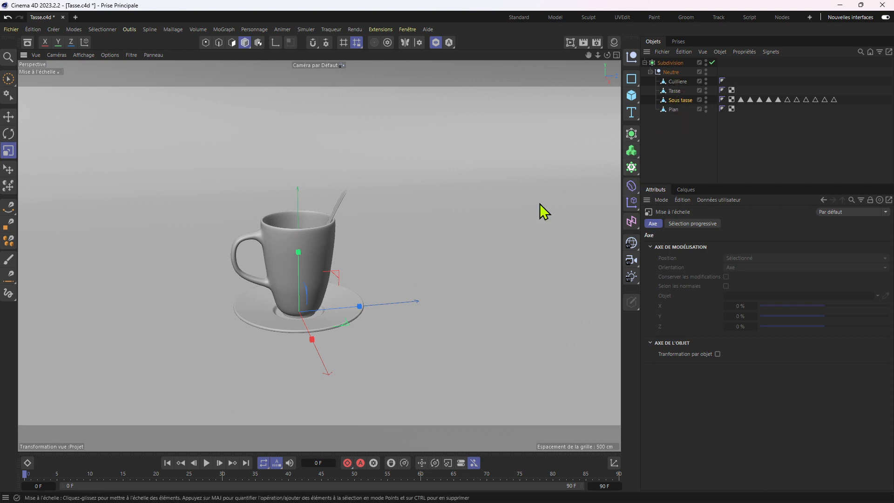
{"action": "key", "text": "e"}
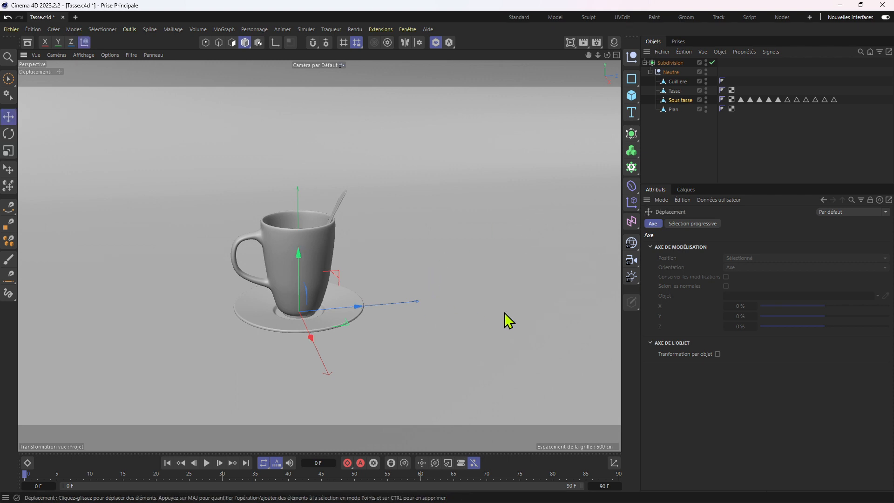
Add a target light (Lumière de Visée) aimed at the saucer
{"action": "left_click", "coordinate": [632, 278]}
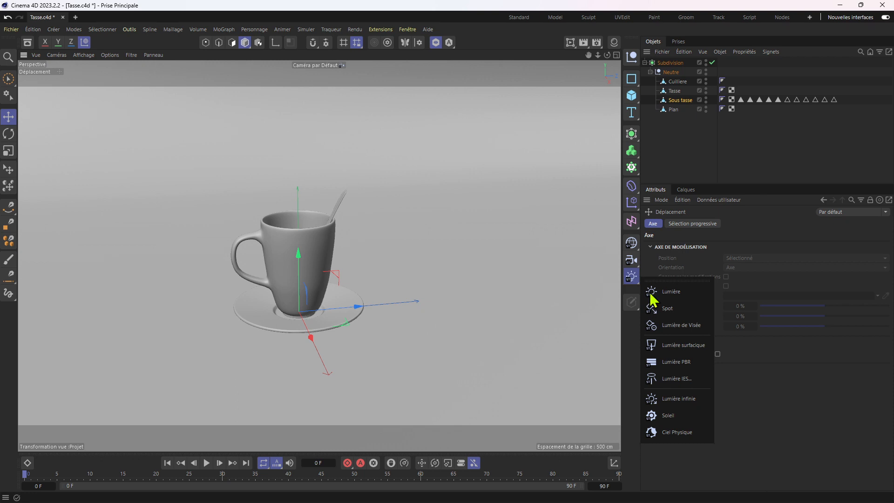
{"action": "left_click", "coordinate": [685, 329]}
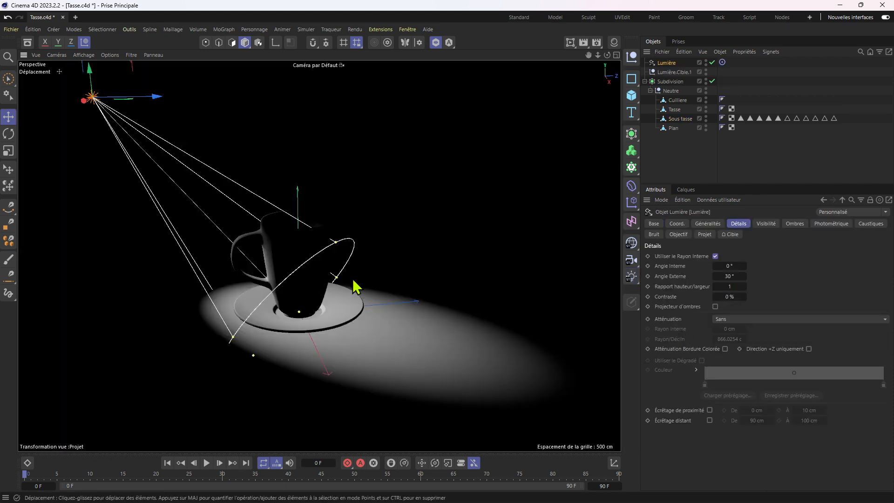
{"action": "right_click", "coordinate": [671, 63]}
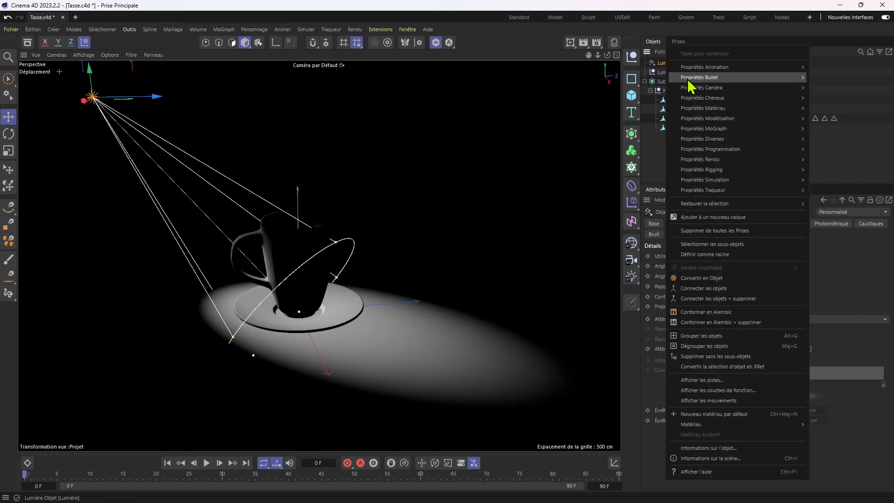
{"action": "mouse_move", "coordinate": [697, 70]}
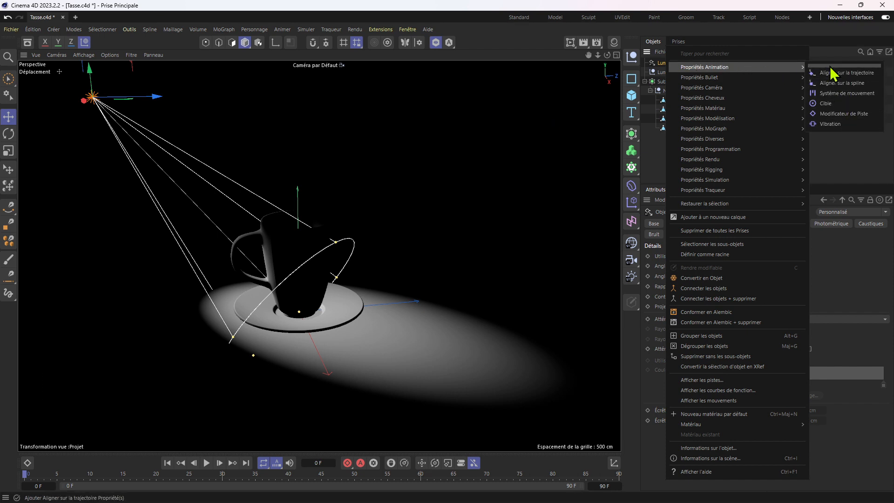
{"action": "left_click", "coordinate": [821, 50]}
Raise the target light high above the cup and move it farther back along the Z axis to widen its pool of light
{"action": "scroll", "coordinate": [267, 224], "scroll_direction": "down", "scroll_amount": 5}
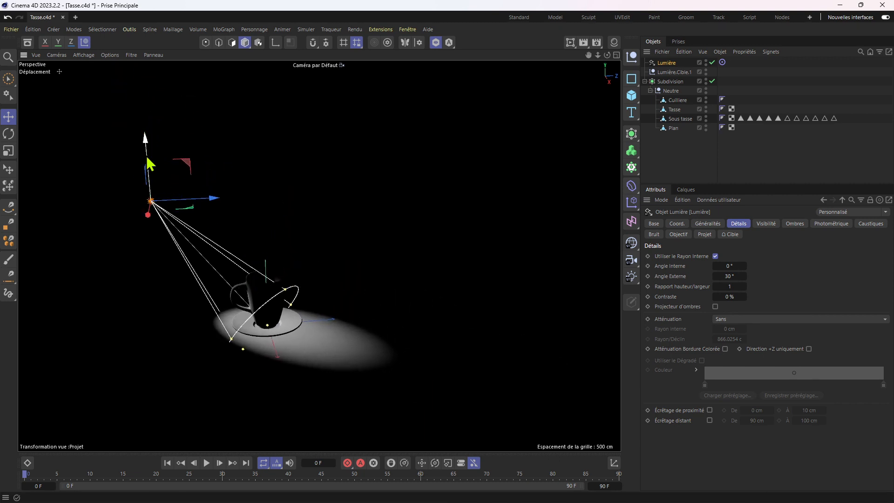
{"action": "left_click_drag", "start_coordinate": [147, 158], "coordinate": [138, 53]}
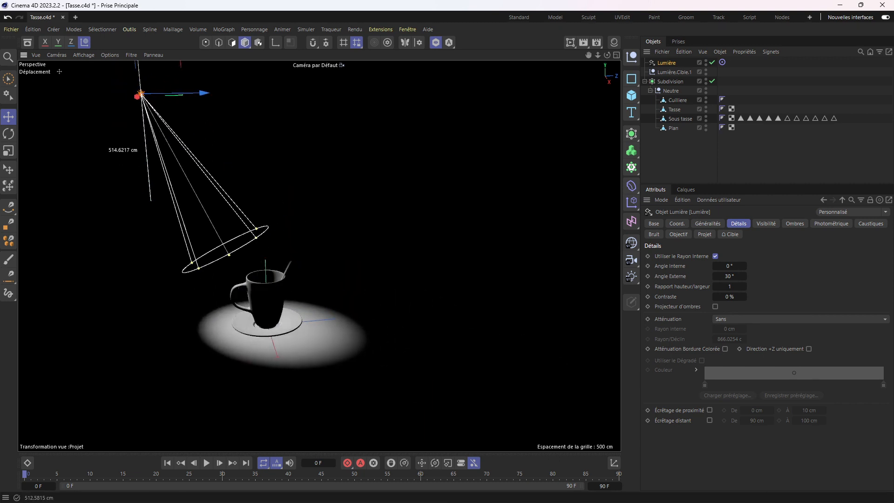
{"action": "scroll", "coordinate": [207, 281], "scroll_direction": "down", "scroll_amount": 4}
{"action": "middle_click_drag", "start_coordinate": [223, 227], "coordinate": [255, 265], "text": "alt"}
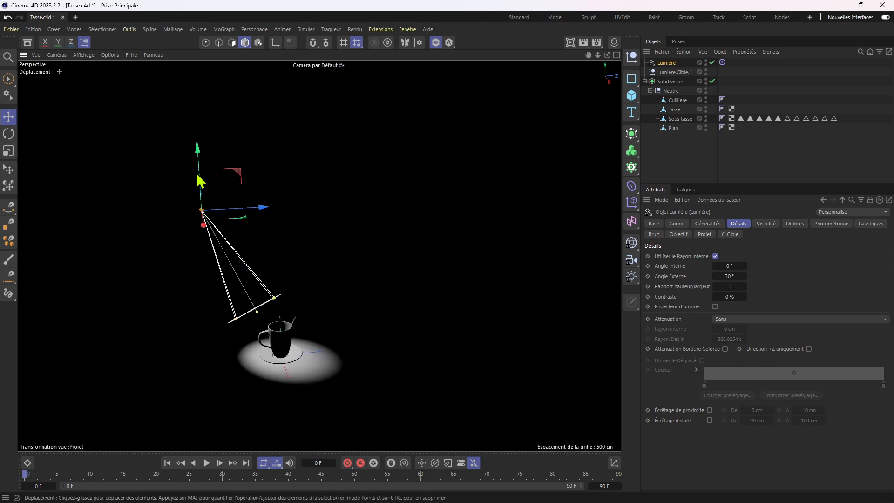
{"action": "left_click_drag", "start_coordinate": [199, 180], "coordinate": [223, 56]}
{"action": "left_click_drag", "start_coordinate": [239, 120], "coordinate": [135, 131]}
{"action": "scroll", "coordinate": [181, 204], "scroll_direction": "down", "scroll_amount": 3}
{"action": "middle_click_drag", "start_coordinate": [202, 214], "coordinate": [220, 224], "text": "alt"}
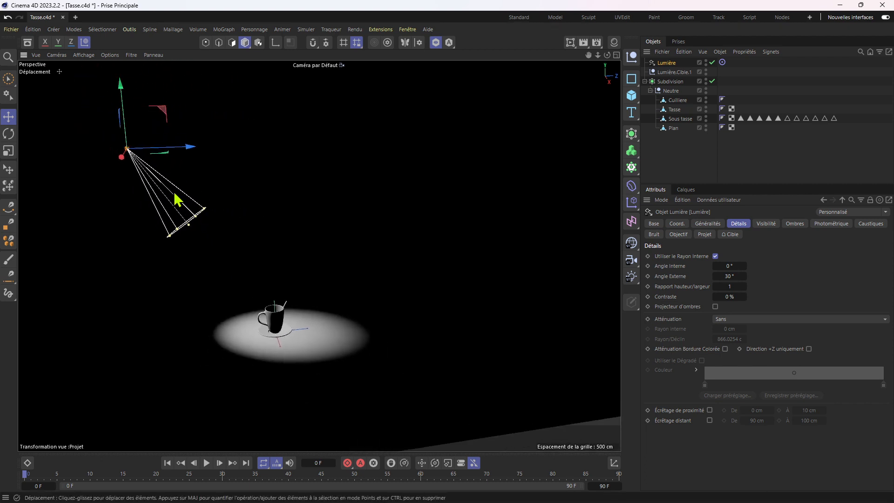
{"action": "left_click_drag", "start_coordinate": [170, 145], "coordinate": [151, 149]}
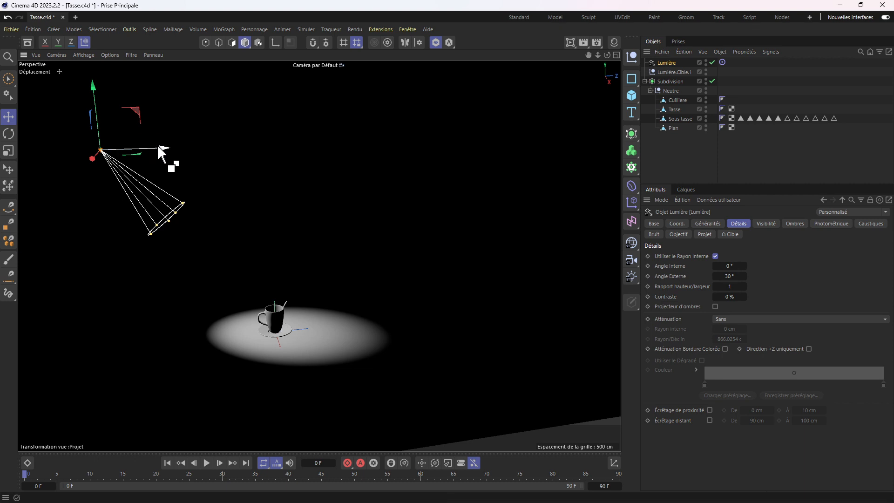
Duplicate the target light along the Z axis and place the copy on the opposite side of the cup, nearer the front
{"action": "left_click_drag", "start_coordinate": [159, 147], "coordinate": [425, 197]}
{"action": "left_click_drag", "start_coordinate": [369, 185], "coordinate": [504, 278]}
{"action": "left_click_drag", "start_coordinate": [449, 330], "coordinate": [428, 330], "text": "alt"}
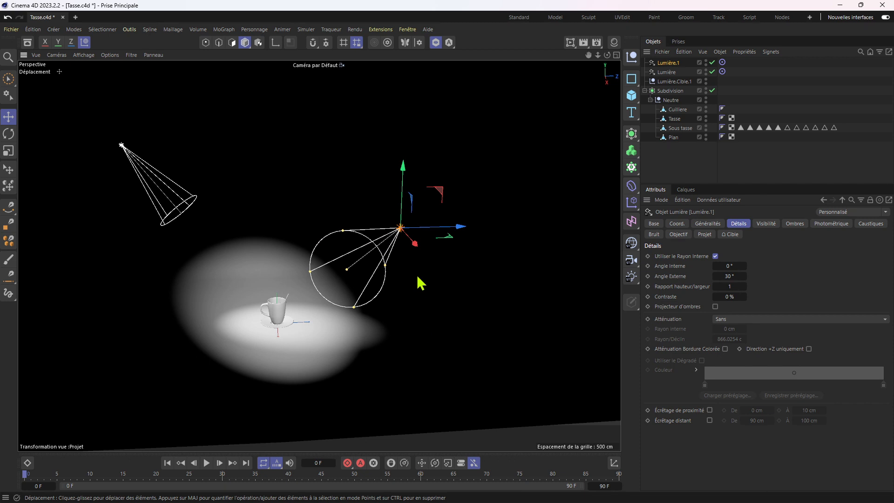
Examine the lighting on the cup, spoon and saucer up close from a three-quarter angle
{"action": "mouse_move", "coordinate": [360, 307]}
{"action": "left_mouse_down", "text": "alt"}
{"action": "mouse_move", "coordinate": [276, 308]}
{"action": "mouse_move", "coordinate": [365, 314]}
{"action": "left_mouse_up", "text": "alt"}
{"action": "scroll", "coordinate": [233, 323], "scroll_direction": "up", "scroll_amount": 8}
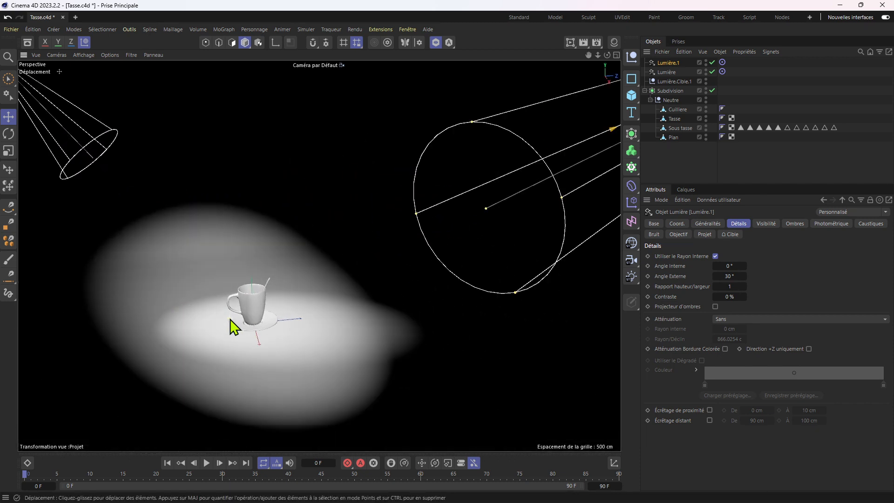
{"action": "scroll", "coordinate": [230, 319], "scroll_direction": "up", "scroll_amount": 3}
{"action": "middle_click_drag", "start_coordinate": [287, 345], "coordinate": [276, 298], "text": "alt"}
{"action": "left_click_drag", "start_coordinate": [276, 297], "coordinate": [298, 298], "text": "alt"}
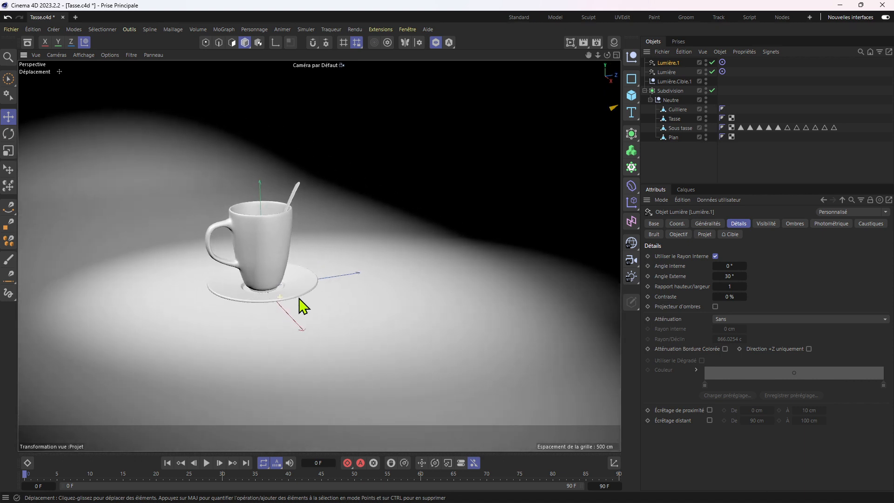
{"action": "scroll", "coordinate": [256, 280], "scroll_direction": "up", "scroll_amount": 3}
{"action": "middle_click_drag", "start_coordinate": [256, 280], "coordinate": [315, 265], "text": "alt"}
{"action": "scroll", "coordinate": [312, 264], "scroll_direction": "down", "scroll_amount": 3}
{"action": "left_click_drag", "start_coordinate": [315, 266], "coordinate": [311, 268], "text": "alt"}
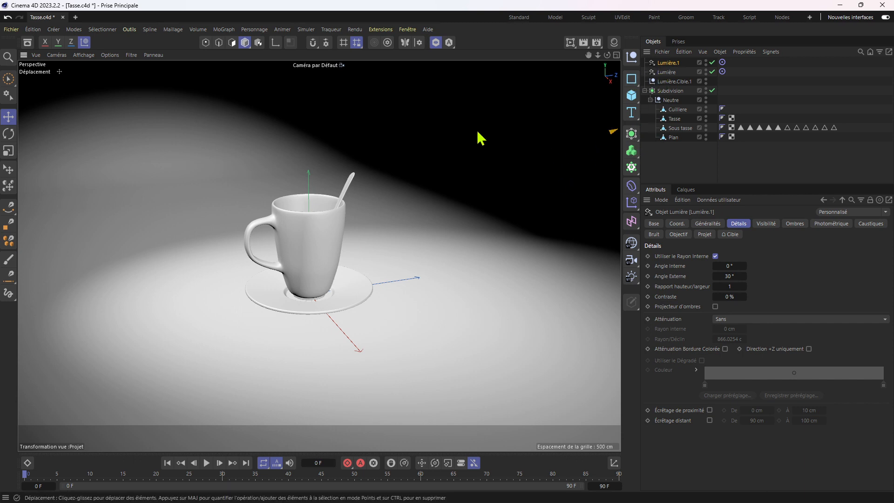
Enable the interactive render region, enlarged on all sides around the cup and saucer and set to maximum quality
{"action": "left_click", "coordinate": [353, 29]}
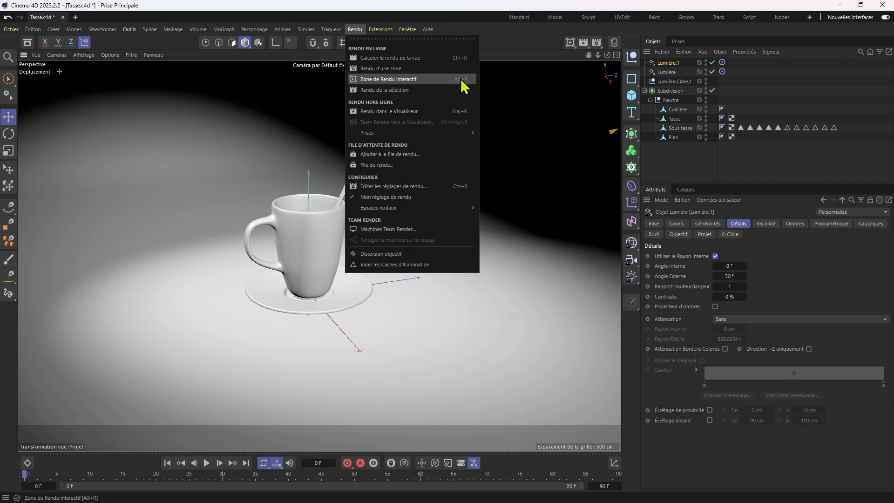
{"action": "left_click", "coordinate": [416, 80]}
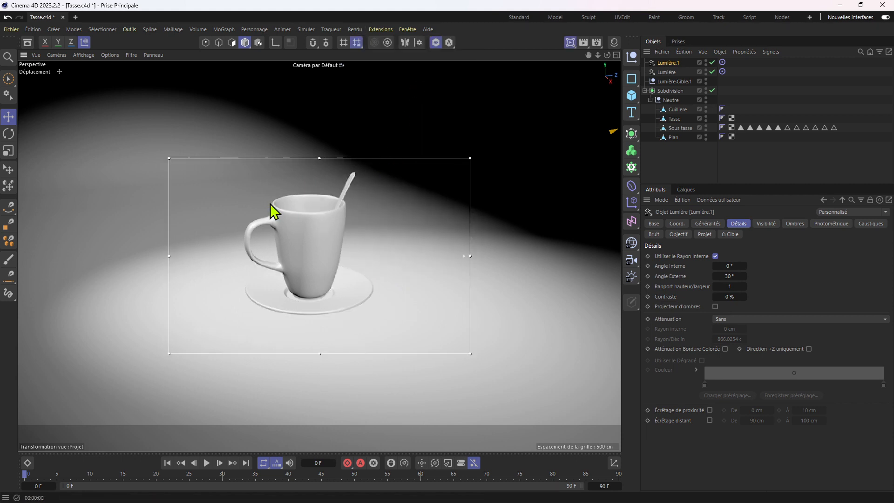
{"action": "left_click_drag", "start_coordinate": [320, 159], "coordinate": [320, 106]}
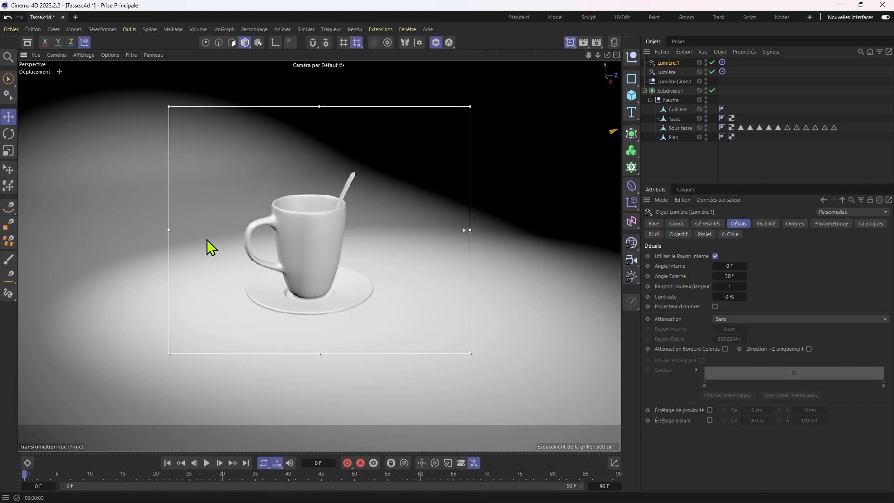
{"action": "left_click_drag", "start_coordinate": [169, 229], "coordinate": [142, 230]}
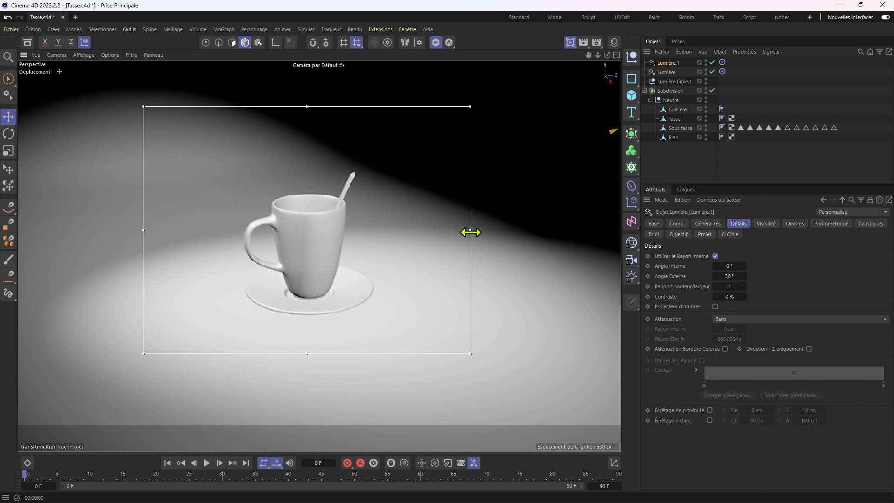
{"action": "left_click_drag", "start_coordinate": [471, 234], "coordinate": [507, 233]}
{"action": "left_click_drag", "start_coordinate": [325, 354], "coordinate": [326, 383]}
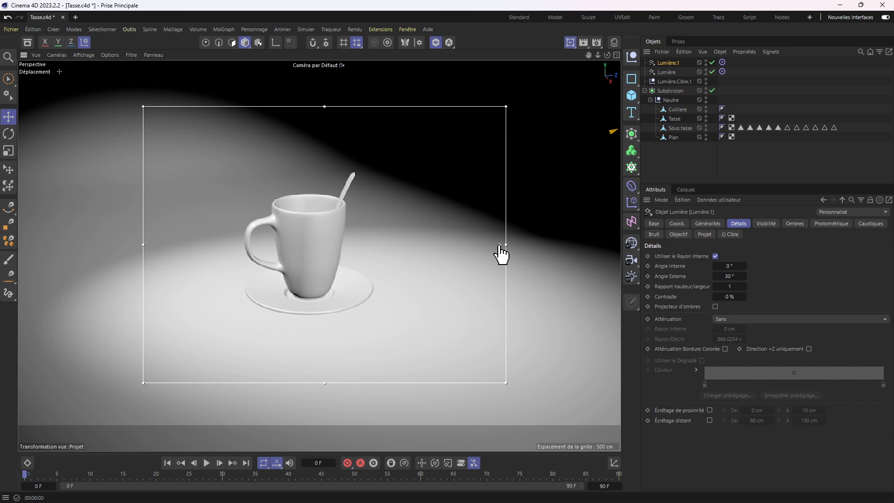
{"action": "left_click_drag", "start_coordinate": [502, 258], "coordinate": [503, 108]}
Set the shadow type of both lights, Lumière and Lumière.1, to Masques d'Ombres (ombres douces)
{"action": "left_click_drag", "start_coordinate": [687, 61], "coordinate": [661, 75]}
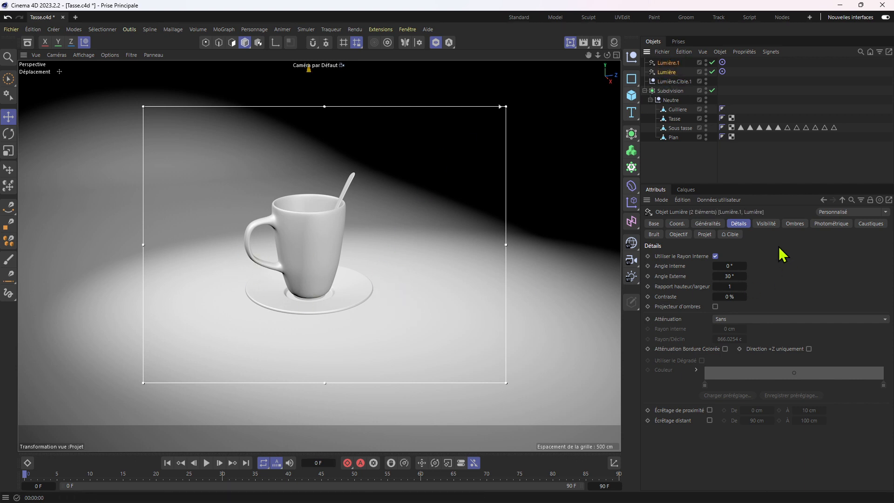
{"action": "left_click", "coordinate": [708, 224]}
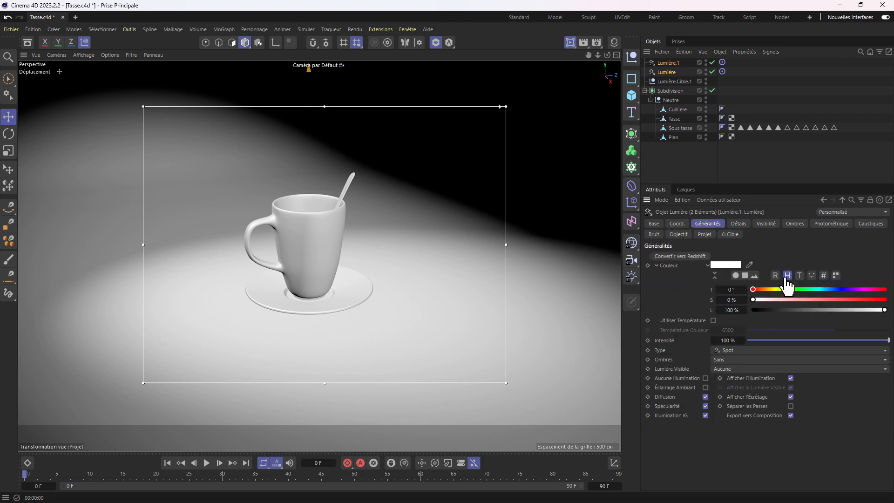
{"action": "left_click", "coordinate": [796, 225]}
{"action": "left_click", "coordinate": [720, 257]}
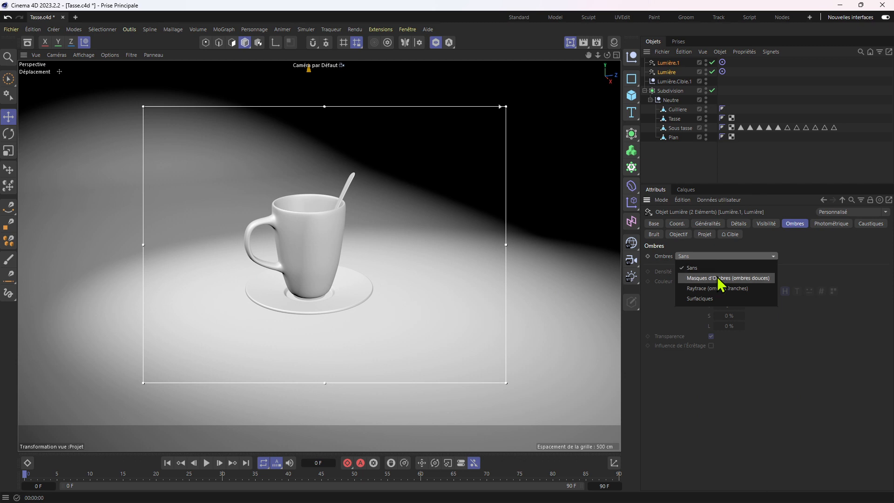
{"action": "left_click", "coordinate": [722, 279]}
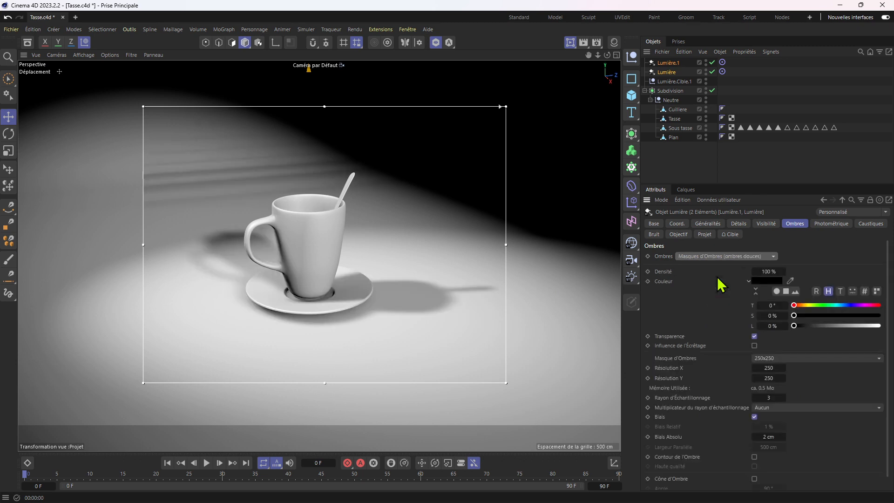
Try Raytrace (ombres franches) and Surfaciques as the shadow type of both lights
{"action": "left_click", "coordinate": [723, 257]}
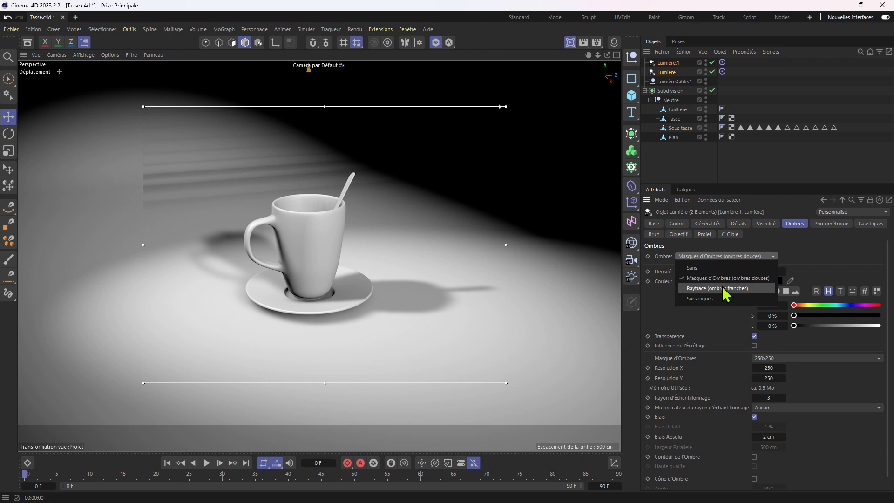
{"action": "left_click", "coordinate": [752, 289]}
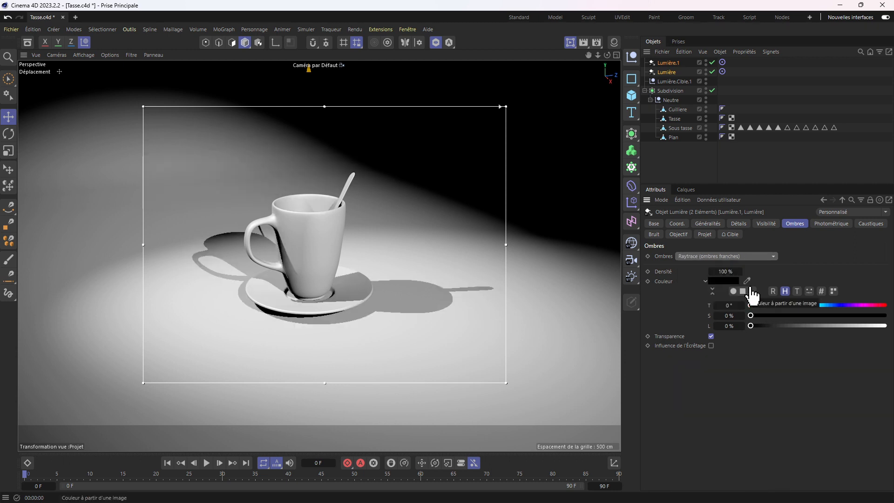
{"action": "left_click", "coordinate": [741, 257]}
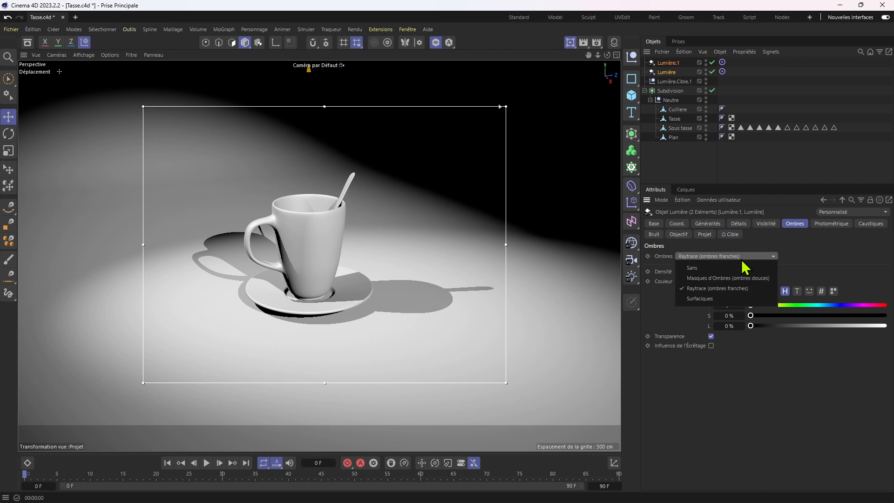
{"action": "left_click", "coordinate": [739, 299]}
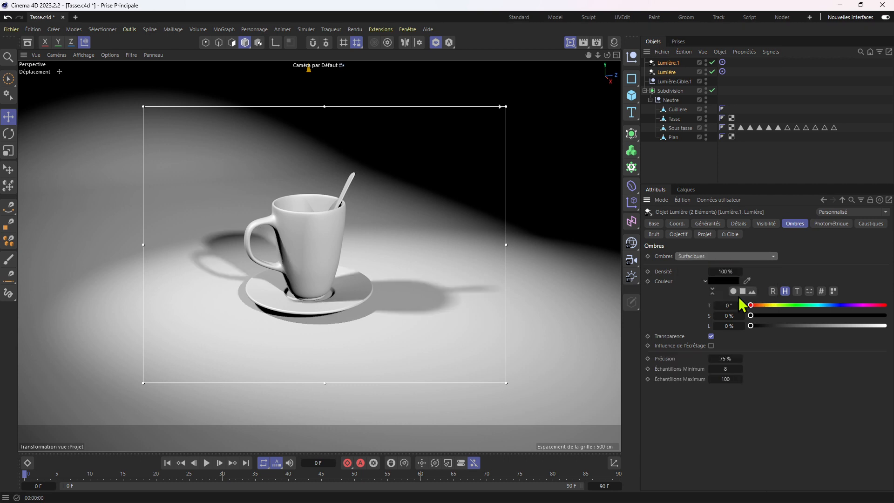
Compare Masques d'Ombres with Surfaciques on both lights and leave the shadow type on Masques d'Ombres (ombres douces)
{"action": "left_click", "coordinate": [742, 256]}
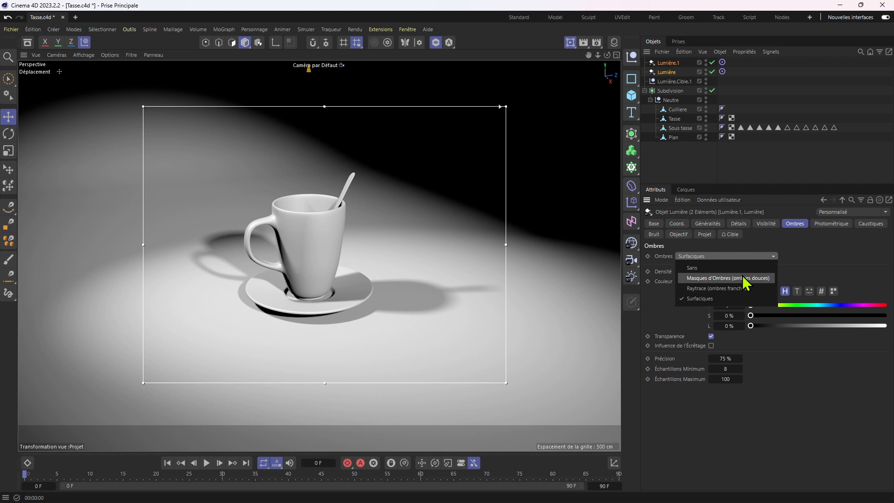
{"action": "left_click", "coordinate": [745, 278]}
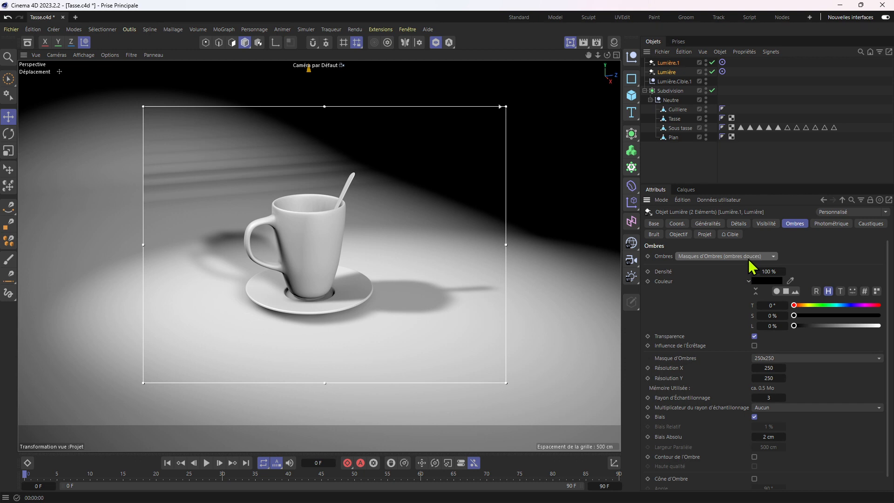
{"action": "left_click", "coordinate": [748, 258]}
{"action": "left_click", "coordinate": [753, 299]}
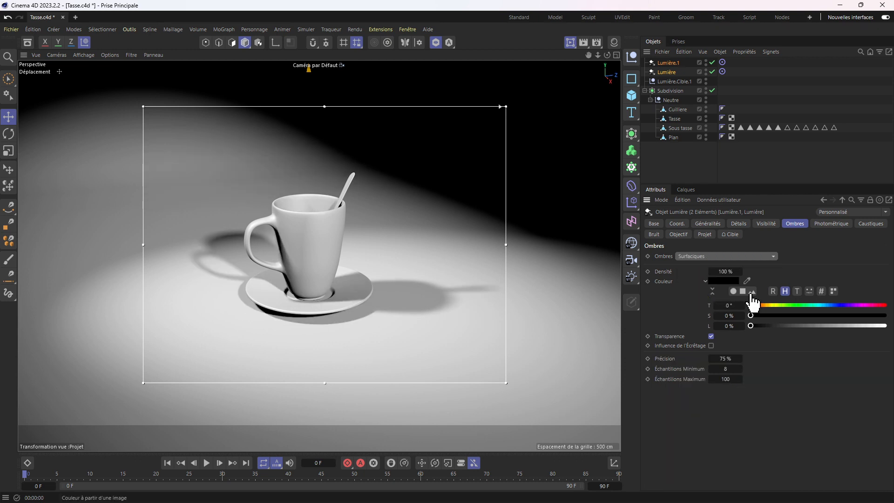
{"action": "left_click", "coordinate": [741, 256]}
{"action": "left_click", "coordinate": [742, 286]}
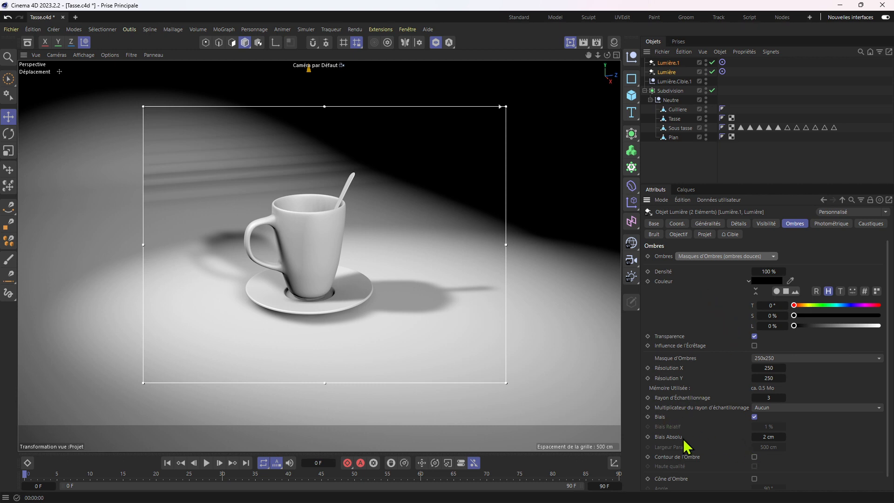
Raise the Biais Absolu of both lights' shadows to 12 cm
{"action": "left_click", "coordinate": [784, 438]}
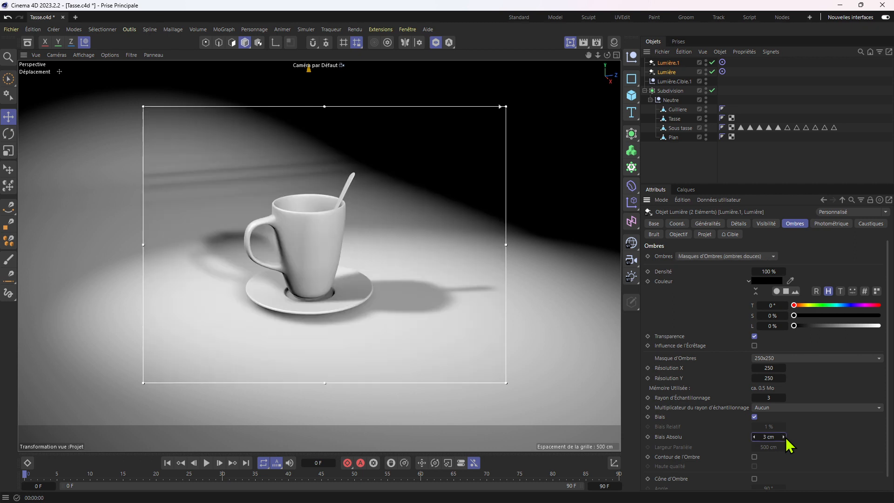
{"action": "left_click", "coordinate": [784, 438]}
{"action": "left_click", "coordinate": [784, 437]}
{"action": "left_click", "coordinate": [785, 437]}
{"action": "left_click", "coordinate": [785, 437]}
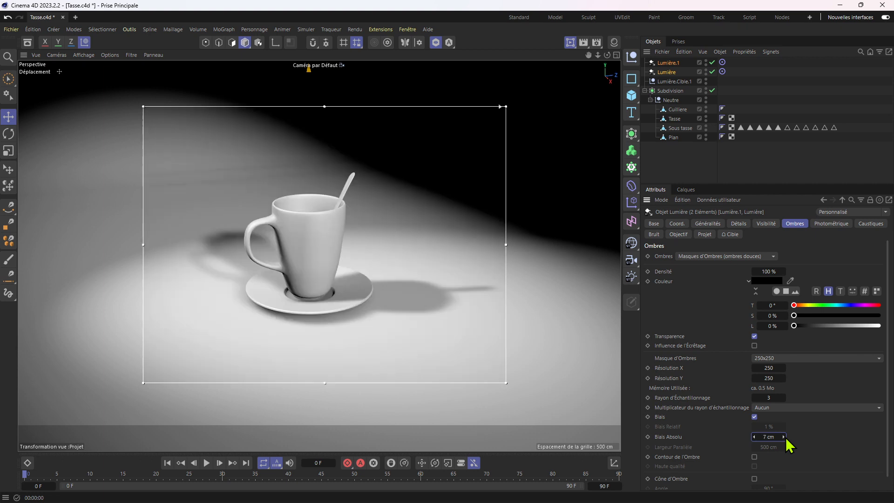
{"action": "left_click", "coordinate": [785, 437]}
{"action": "left_click", "coordinate": [785, 438]}
{"action": "left_click", "coordinate": [785, 437]}
{"action": "left_click", "coordinate": [785, 437]}
Try a 500 × 500 shadow map resolution on both lights and return it to 250 × 250
{"action": "left_click", "coordinate": [774, 369]}
{"action": "type", "text": "500"}
{"action": "key", "text": "Return"}
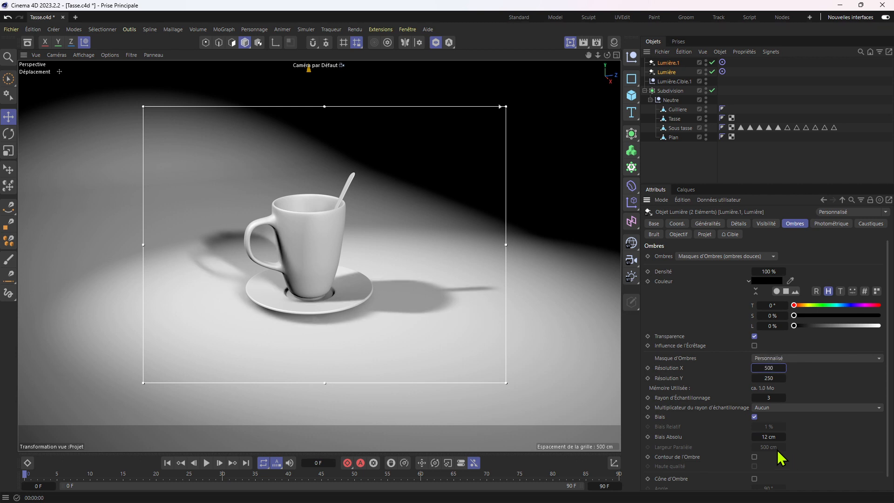
{"action": "left_click", "coordinate": [769, 378]}
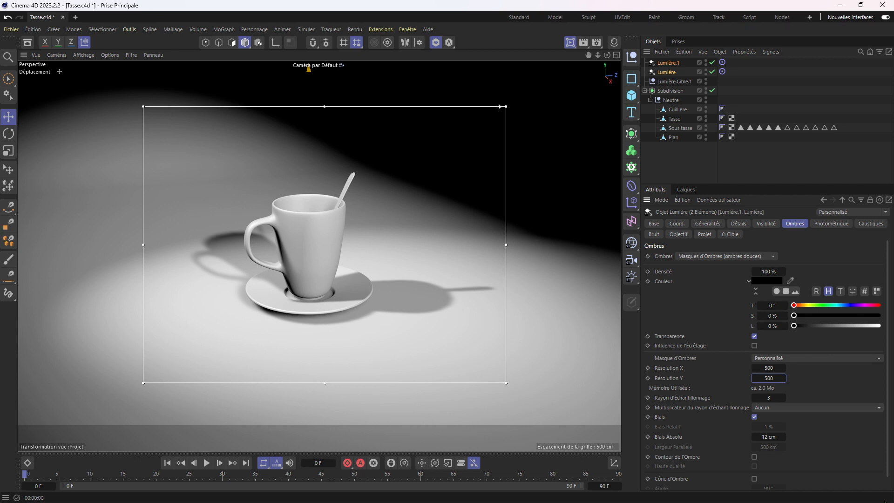
{"action": "left_click", "coordinate": [785, 379]}
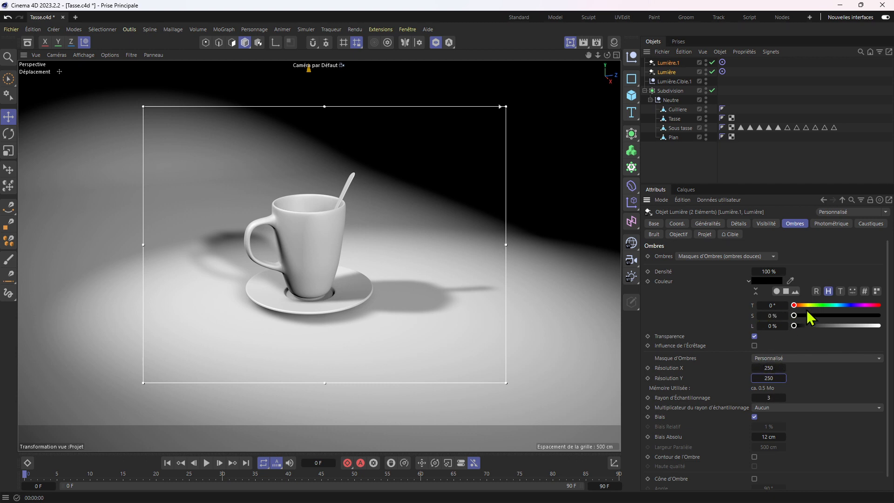
Try a shadow colour with hue 209° and 80% lightness on both lights, and bring the lightness back to 0%
{"action": "left_click_drag", "start_coordinate": [804, 306], "coordinate": [789, 321]}
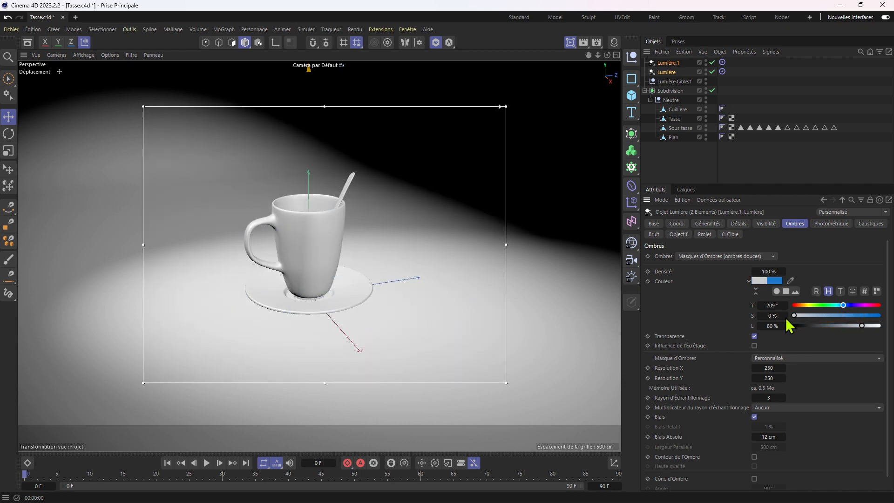
{"action": "left_click_drag", "start_coordinate": [862, 326], "coordinate": [793, 332]}
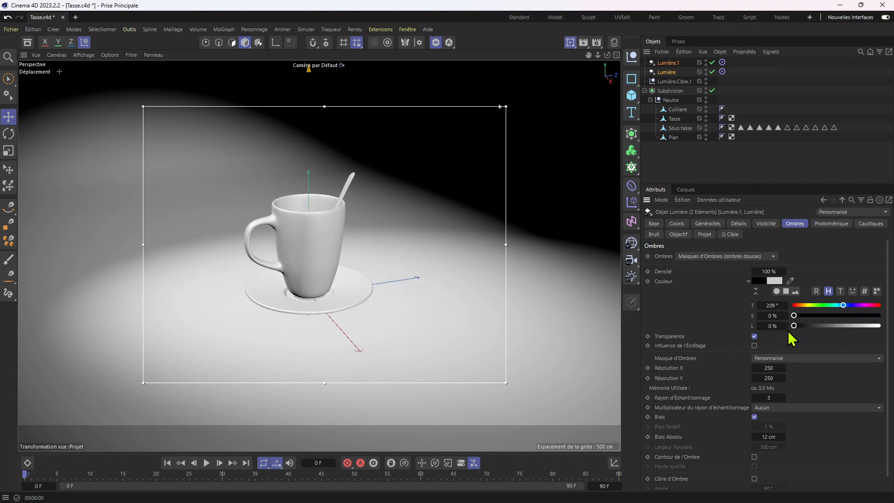
{"action": "left_click", "coordinate": [755, 337]}
Try Contour de l'Ombre on both lights and switch it off again
{"action": "scroll", "coordinate": [754, 338], "scroll_direction": "down", "scroll_amount": 1}
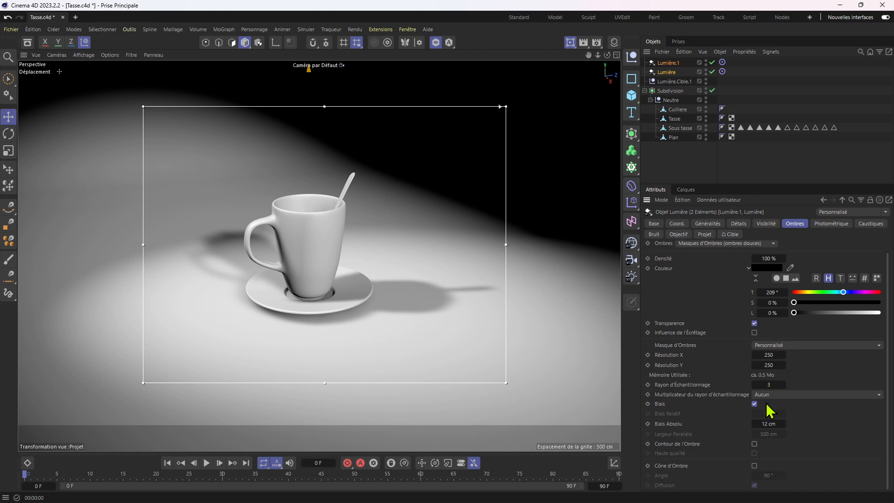
{"action": "left_click", "coordinate": [755, 444]}
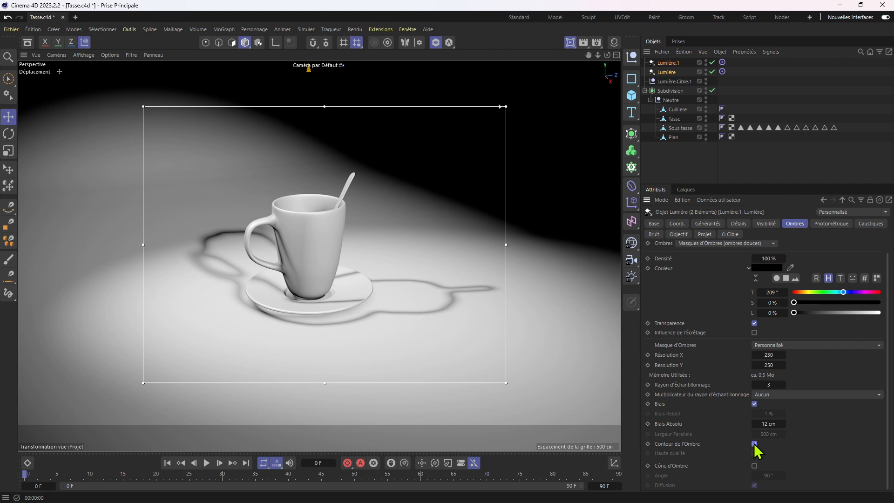
{"action": "left_click", "coordinate": [755, 444]}
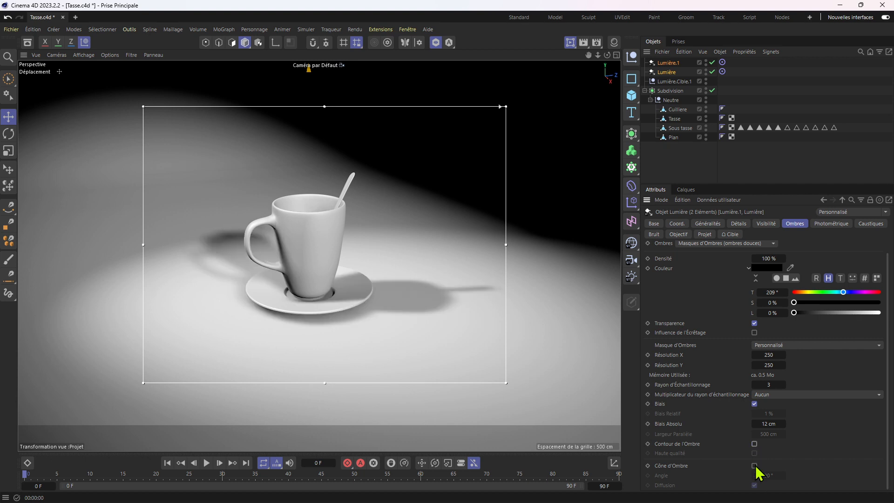
Try Cône d'Ombre on both lights, adjusting its angle to 33°, and disable it again
{"action": "left_click", "coordinate": [755, 467]}
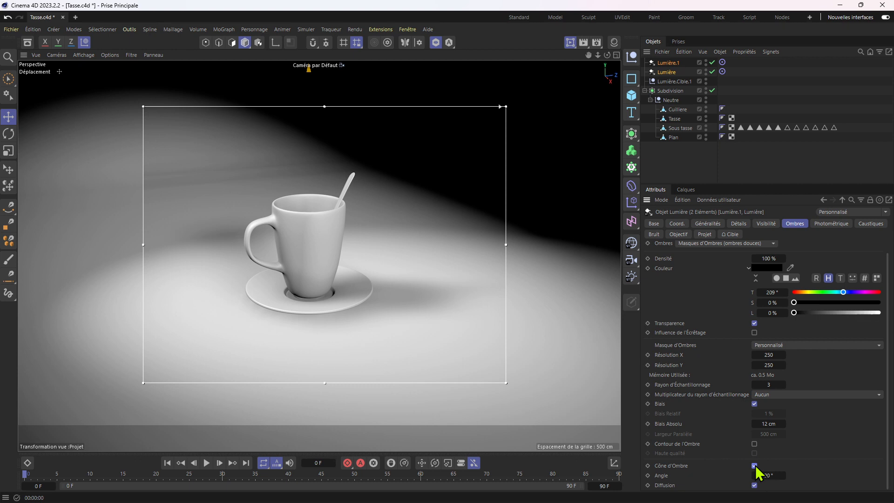
{"action": "left_click", "coordinate": [755, 466]}
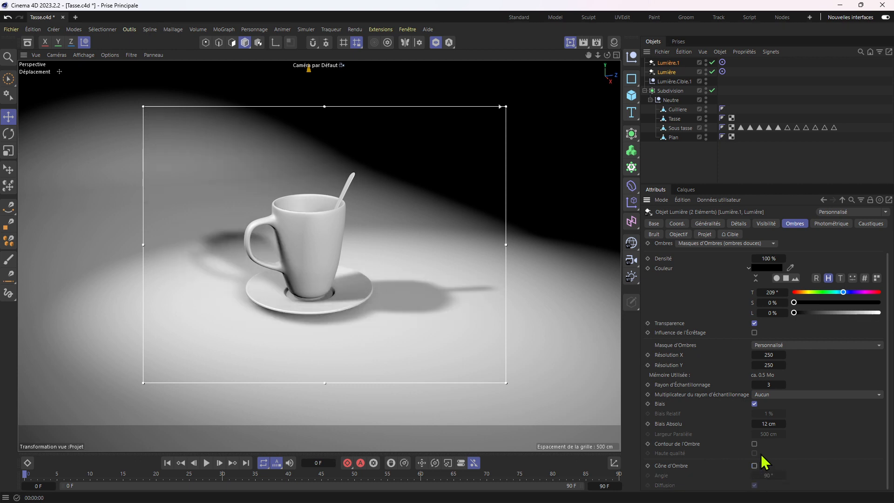
{"action": "left_click", "coordinate": [755, 466]}
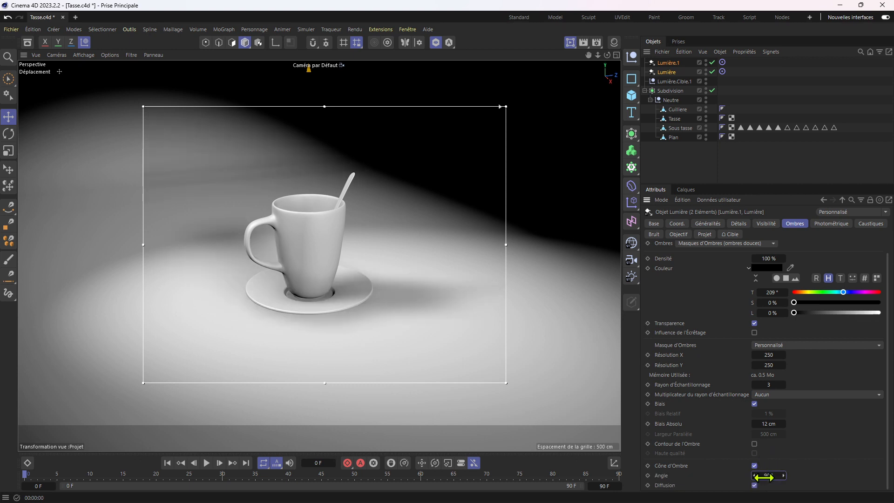
{"action": "left_click_drag", "start_coordinate": [765, 477], "coordinate": [754, 475]}
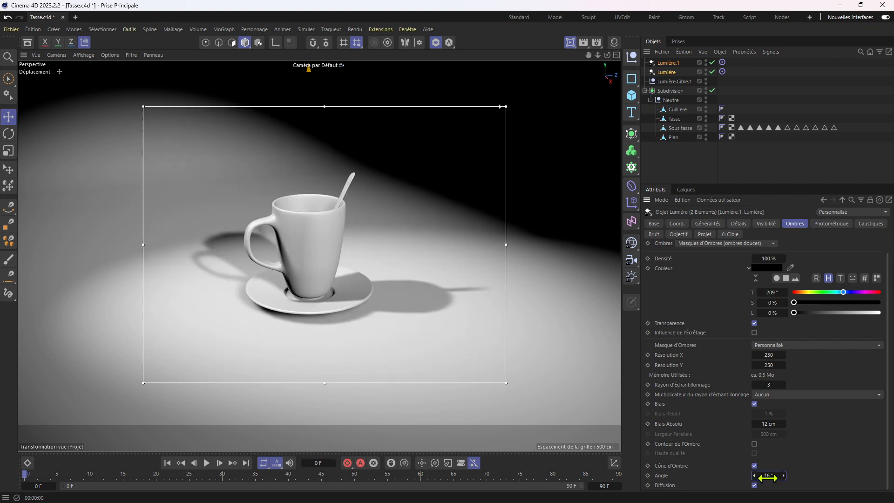
{"action": "left_click_drag", "start_coordinate": [768, 478], "coordinate": [771, 478]}
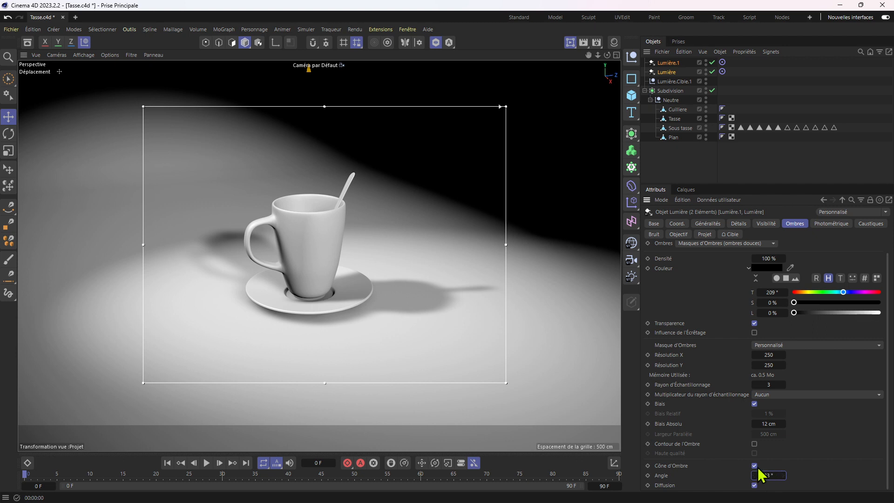
{"action": "left_click", "coordinate": [755, 467]}
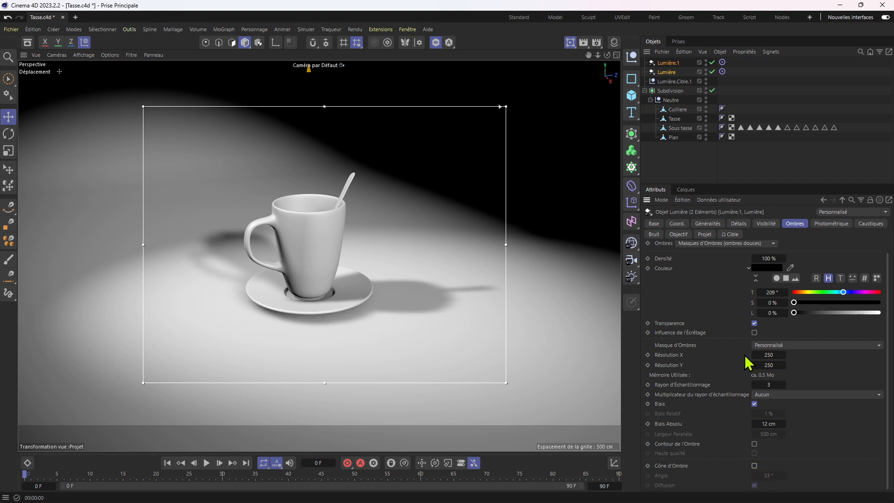
Try Caustiques Surfaciques on both lights with an energy of 123% and disable the option again
{"action": "scroll", "coordinate": [744, 399], "scroll_direction": "up", "scroll_amount": 1}
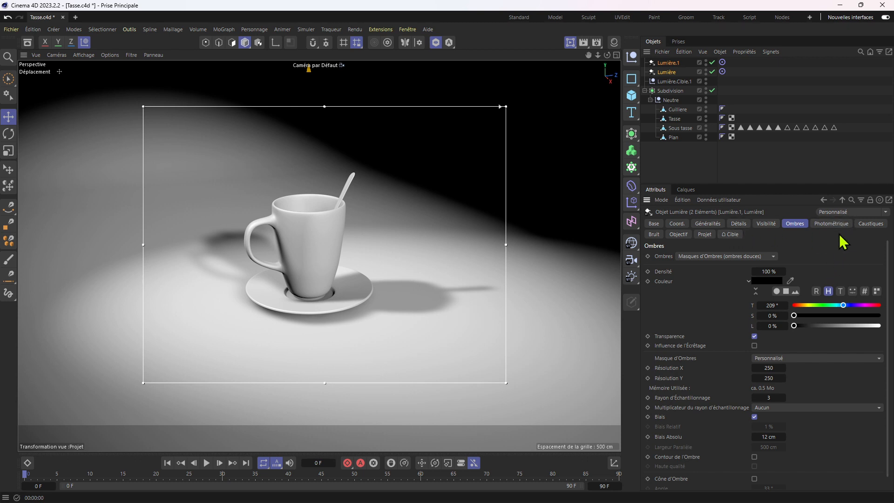
{"action": "left_click", "coordinate": [870, 224]}
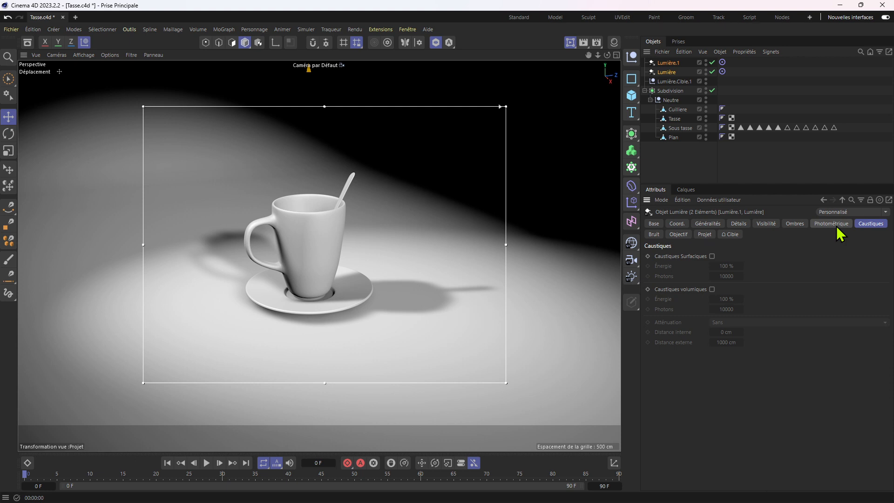
{"action": "left_click", "coordinate": [713, 257]}
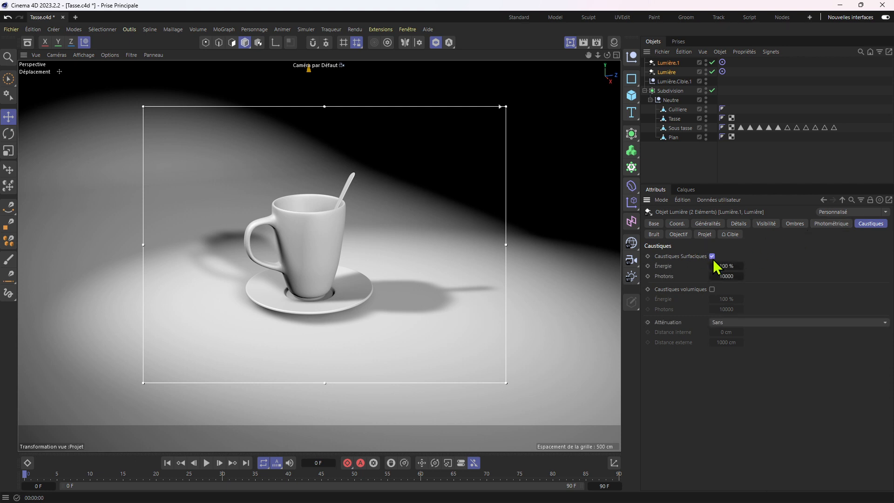
{"action": "left_click_drag", "start_coordinate": [724, 270], "coordinate": [728, 269]}
{"action": "left_click", "coordinate": [712, 256]}
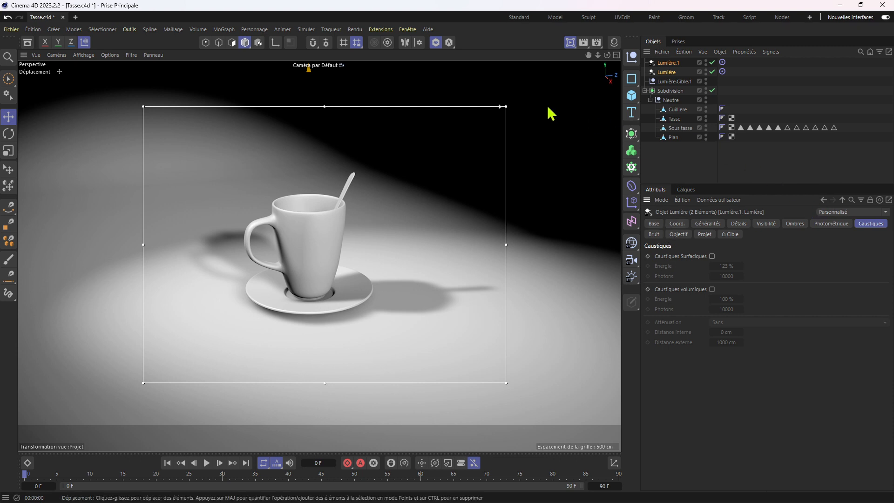
Create a Plastique material from the node material presets and assign it to the Plan object
{"action": "left_click", "coordinate": [617, 43]}
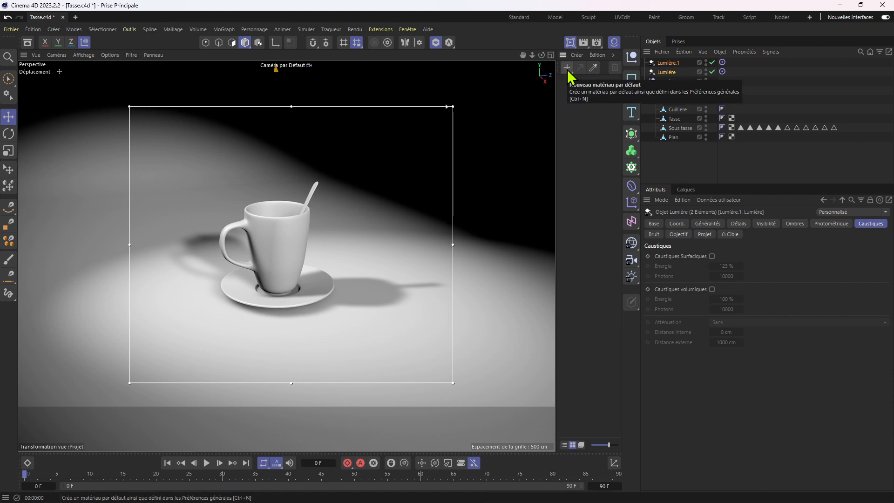
{"action": "left_click", "coordinate": [573, 56]}
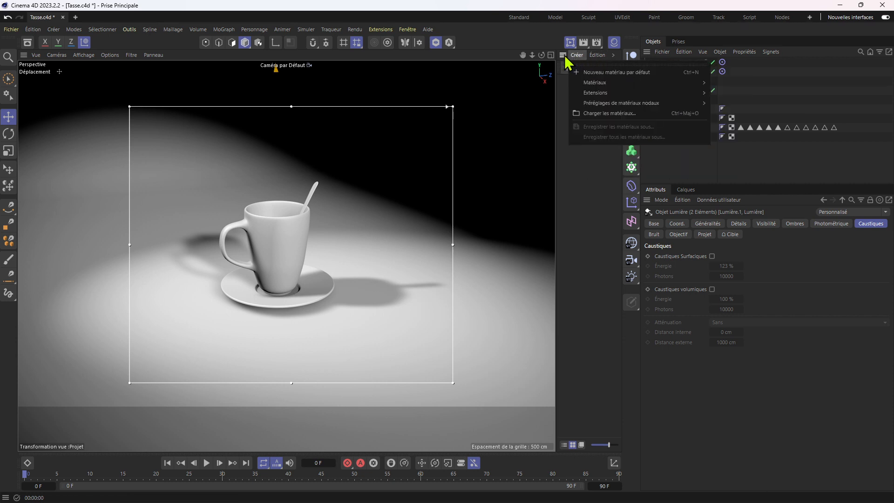
{"action": "mouse_move", "coordinate": [688, 87]}
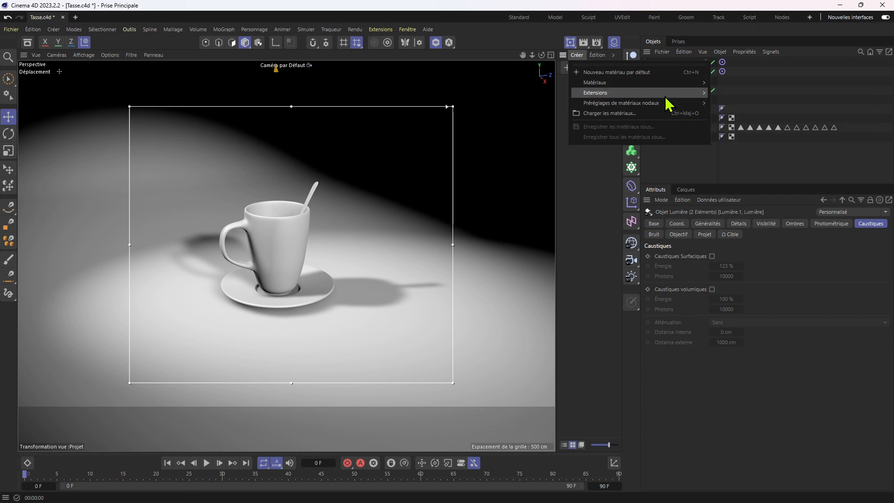
{"action": "mouse_move", "coordinate": [670, 108]}
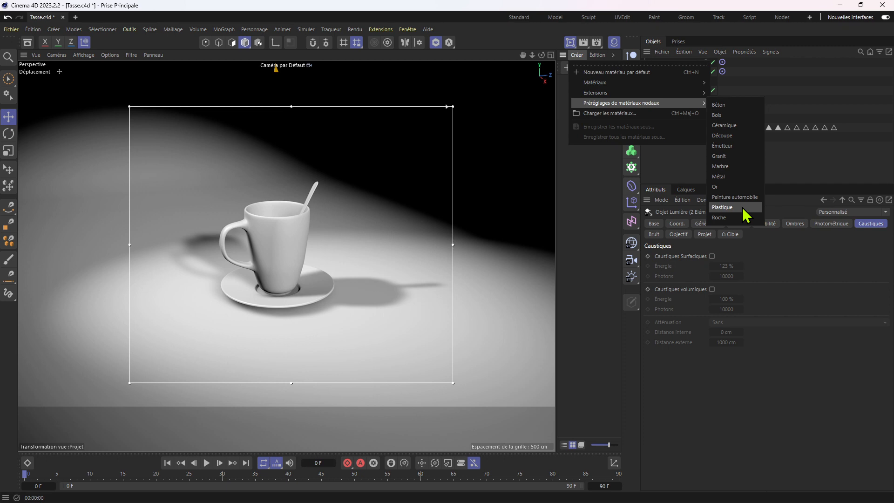
{"action": "left_click", "coordinate": [724, 208]}
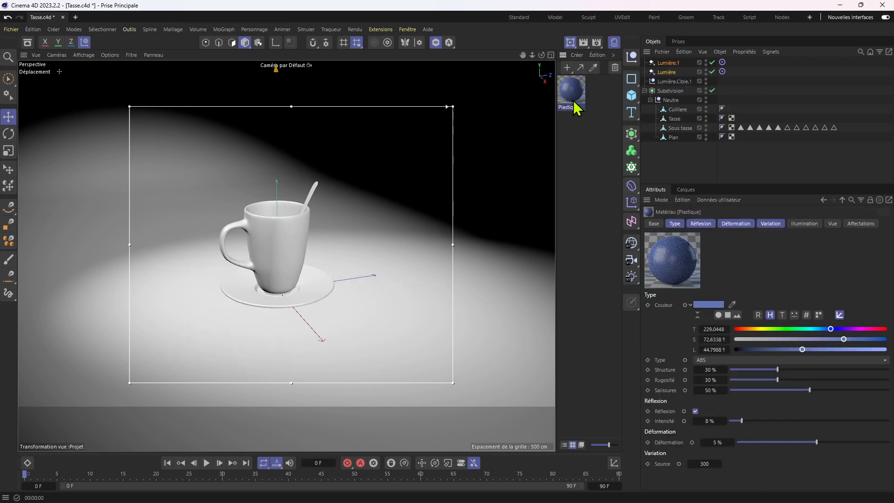
{"action": "left_click_drag", "start_coordinate": [573, 93], "coordinate": [677, 148]}
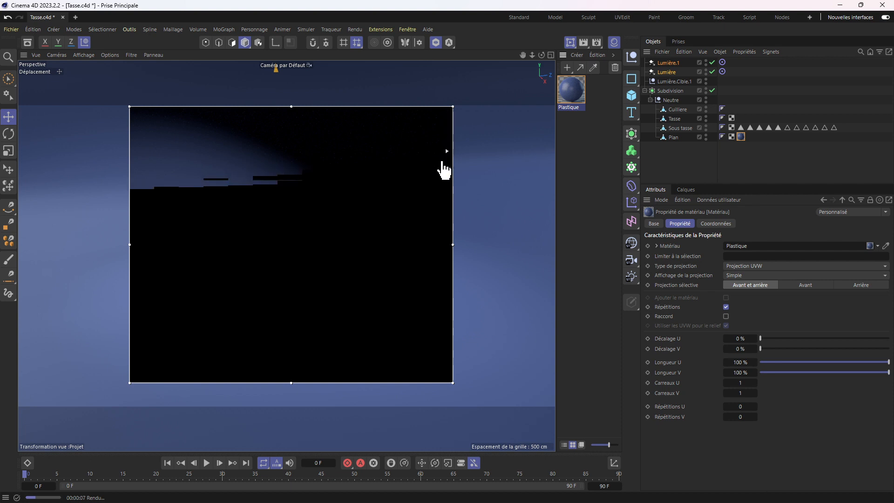
Reduce the interactive render region's quality, restore it to maximum, and delete the Plastique material
{"action": "left_click", "coordinate": [446, 195]}
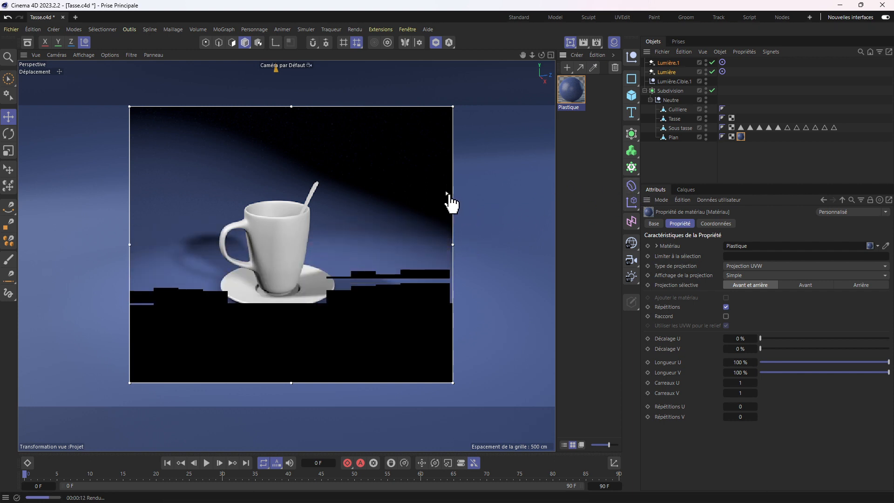
{"action": "left_click_drag", "start_coordinate": [450, 198], "coordinate": [461, 107]}
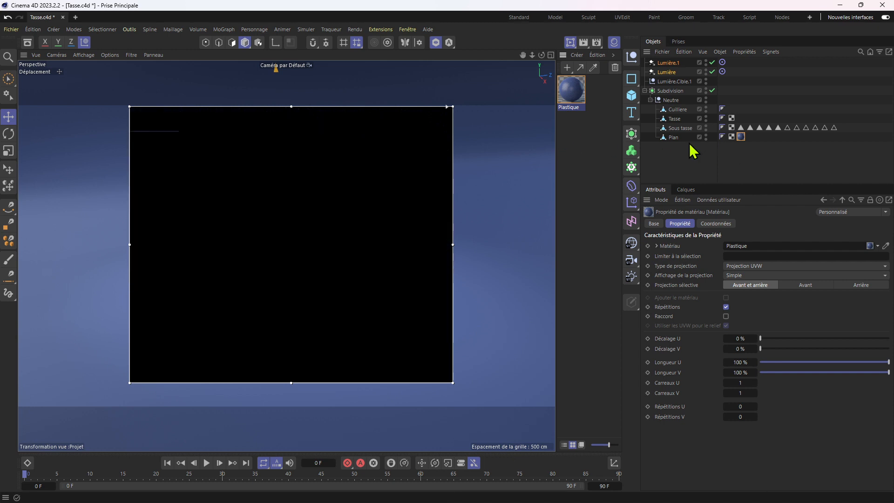
{"action": "left_click", "coordinate": [576, 93]}
{"action": "key", "text": "Delete"}
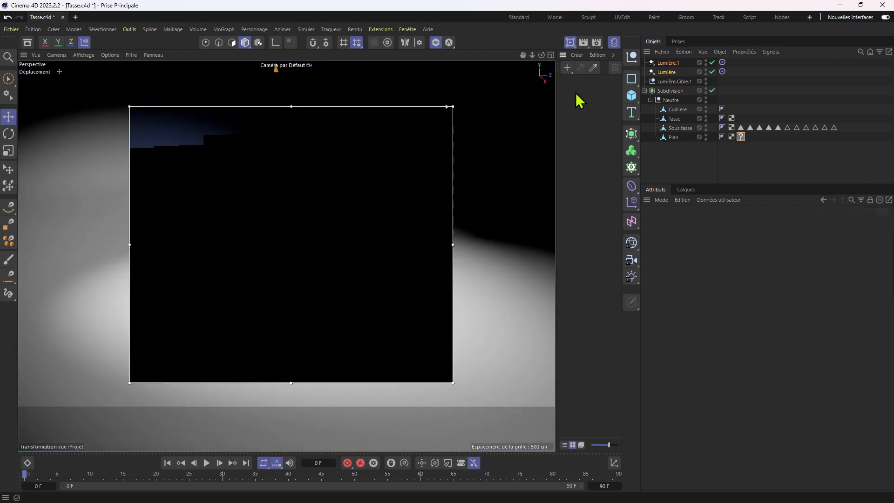
Create a new default material, assign it to the Plan object, and remove the leftover empty material tag from Plan
{"action": "left_click", "coordinate": [569, 69]}
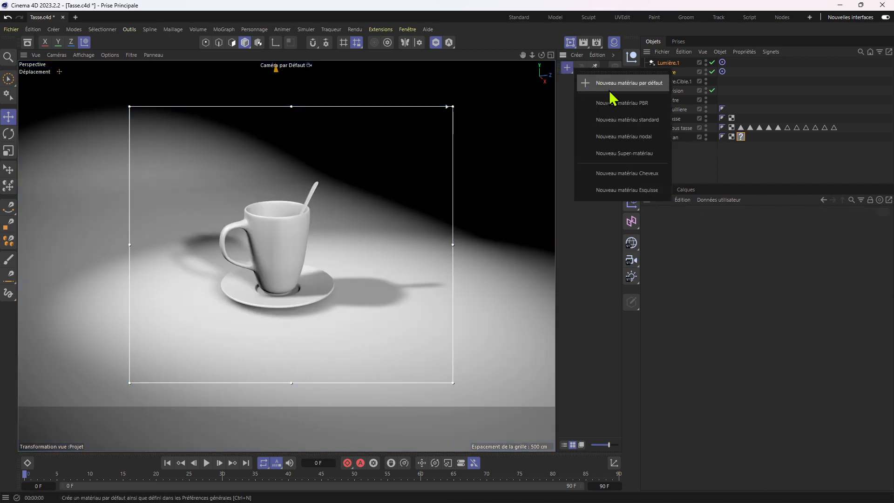
{"action": "left_click", "coordinate": [568, 68]}
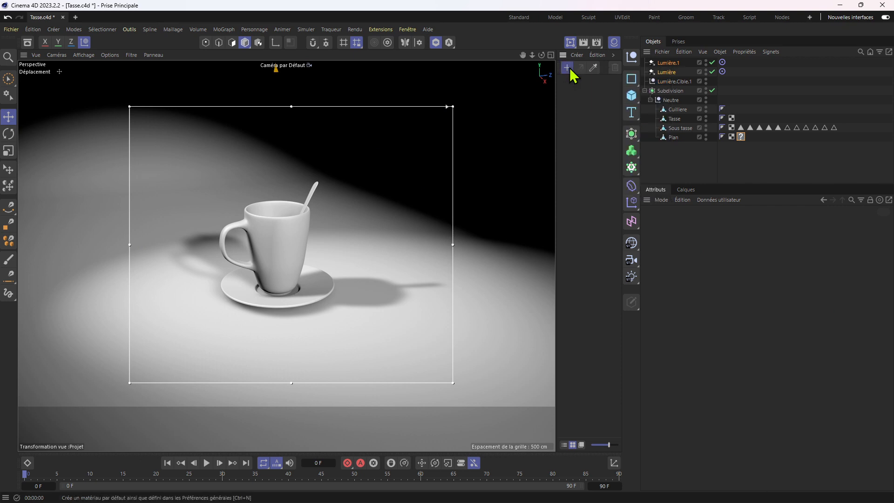
{"action": "left_click", "coordinate": [567, 68]}
{"action": "left_click_drag", "start_coordinate": [572, 93], "coordinate": [684, 142]}
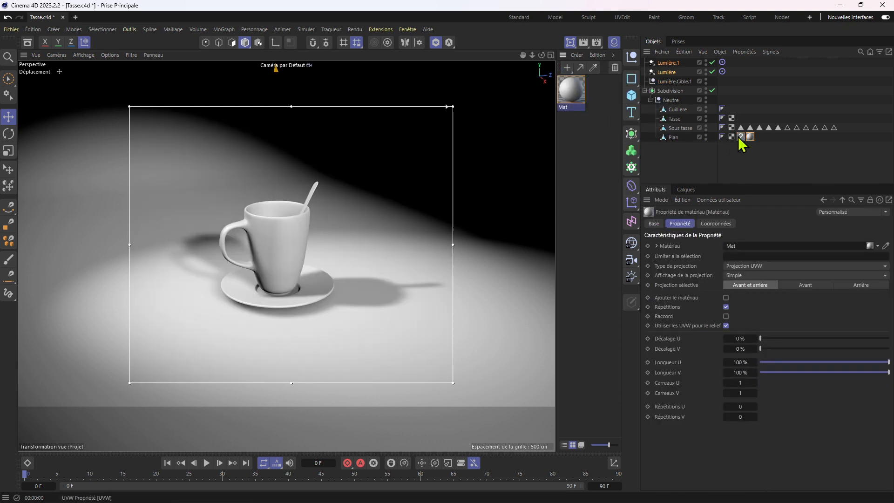
{"action": "left_click", "coordinate": [740, 138]}
{"action": "key", "text": "Delete"}
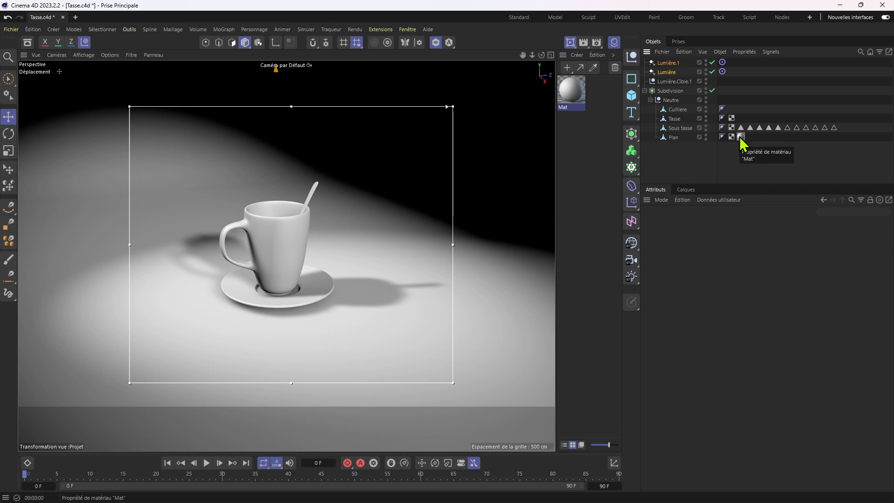
Colour the Plan object's material pink with a hue of 352°, saturation of 57% and lightness of 95%
{"action": "left_click", "coordinate": [742, 137]}
{"action": "left_click", "coordinate": [578, 99]}
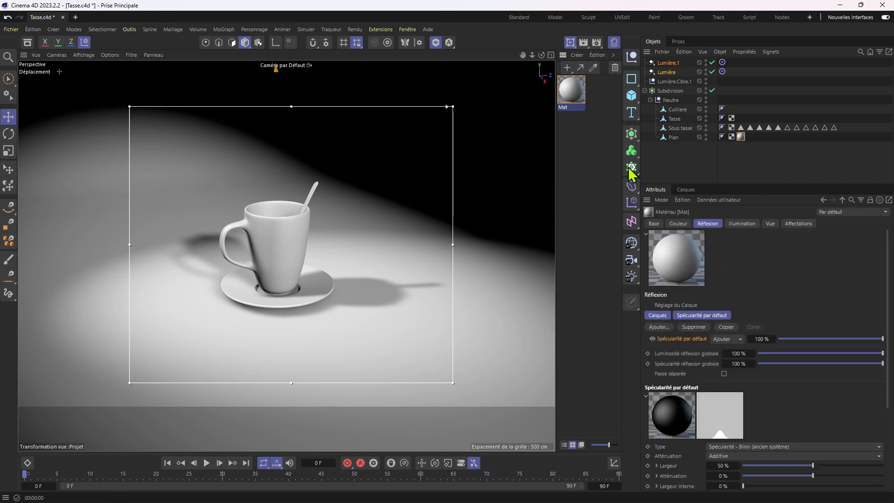
{"action": "scroll", "coordinate": [753, 315], "scroll_direction": "down", "scroll_amount": 3}
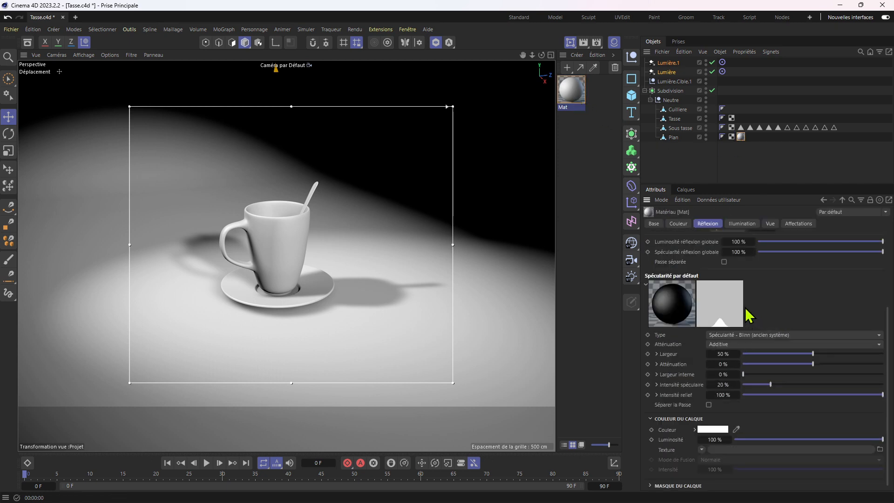
{"action": "scroll", "coordinate": [749, 314], "scroll_direction": "up", "scroll_amount": 3}
{"action": "left_click", "coordinate": [680, 224]}
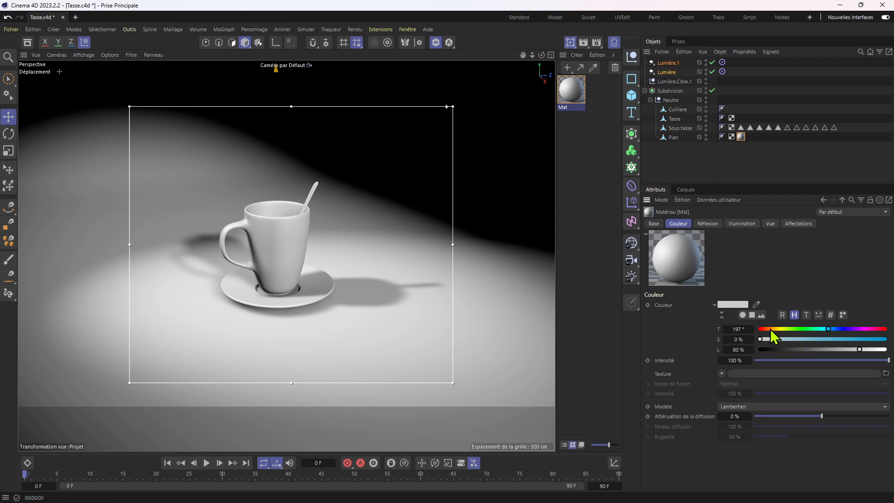
{"action": "left_click", "coordinate": [855, 329]}
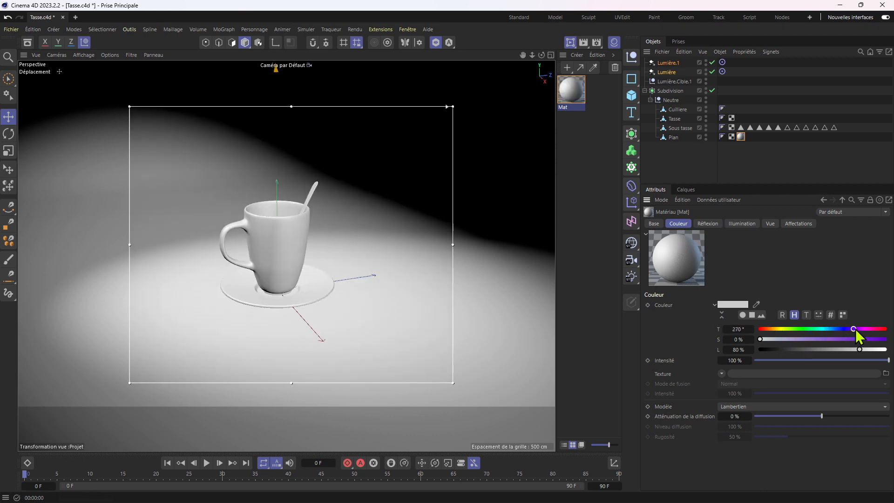
{"action": "left_click_drag", "start_coordinate": [857, 329], "coordinate": [884, 355]}
{"action": "left_click", "coordinate": [830, 340]}
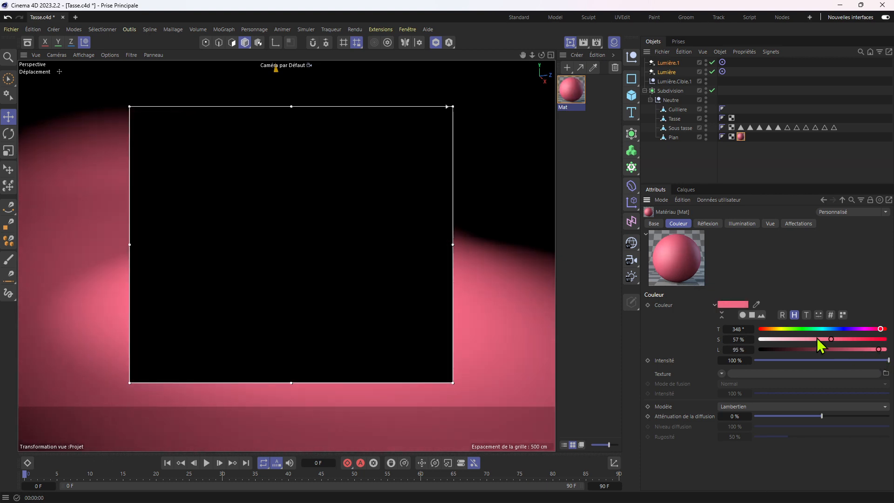
{"action": "scroll", "coordinate": [330, 243], "scroll_direction": "up", "scroll_amount": 3}
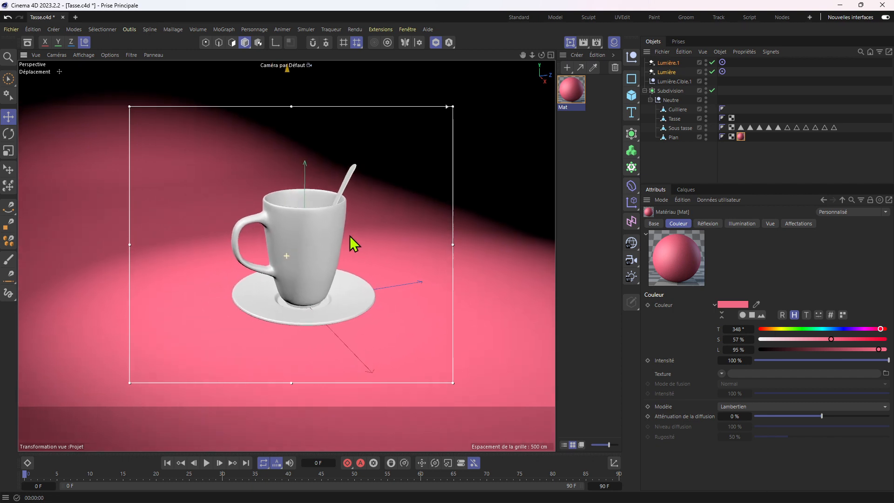
{"action": "middle_click_drag", "start_coordinate": [353, 243], "coordinate": [345, 244], "text": "alt"}
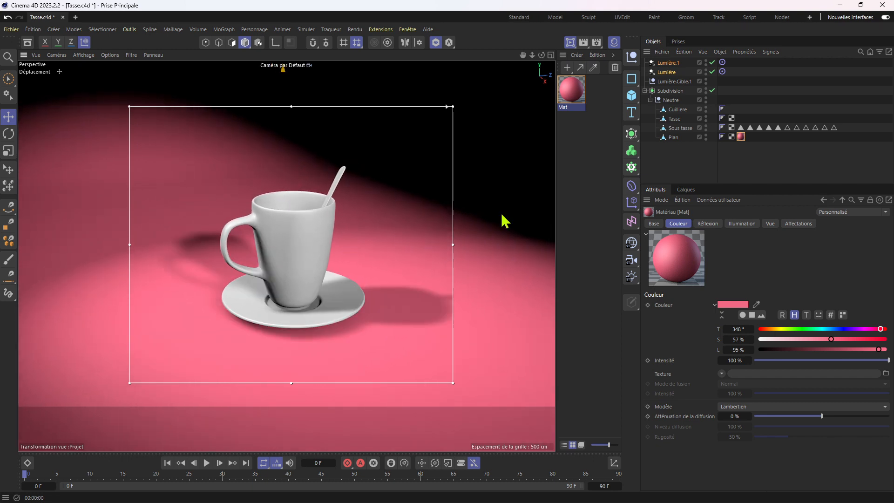
{"action": "left_click_drag", "start_coordinate": [847, 329], "coordinate": [882, 336]}
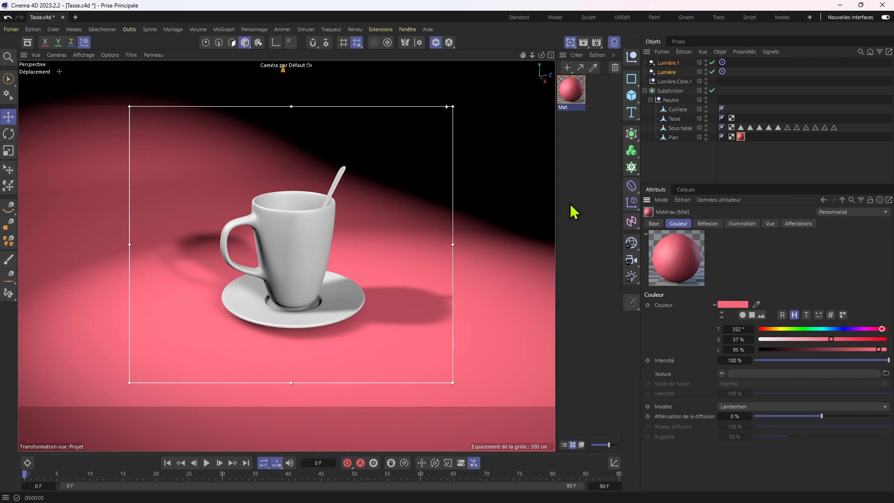
Rename the pink material as Plan
{"action": "double_click", "coordinate": [568, 108]}
{"action": "type", "text": "Pl"}
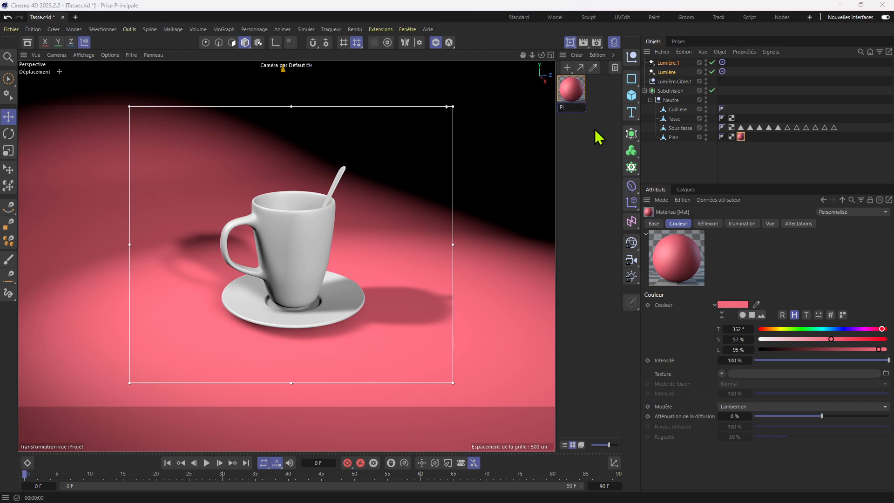
{"action": "type", "text": "an"}
{"action": "key", "text": "Return"}
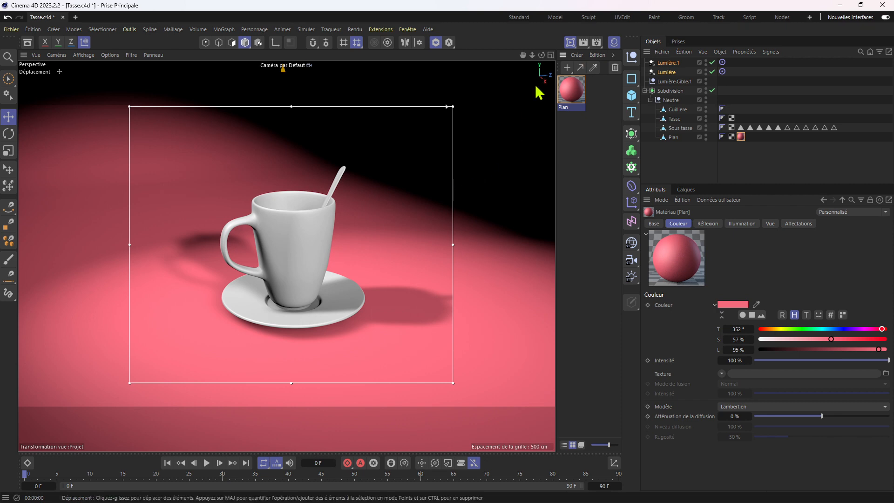
Create a new default material named Bleu and assign it to the Tasse object
{"action": "left_click", "coordinate": [568, 69]}
{"action": "double_click", "coordinate": [566, 107]}
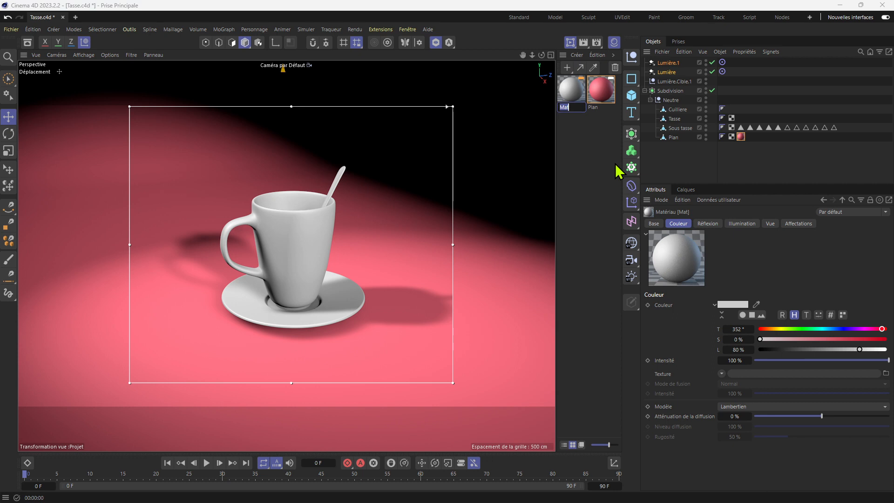
{"action": "type", "text": "Bleu"}
{"action": "key", "text": "Return"}
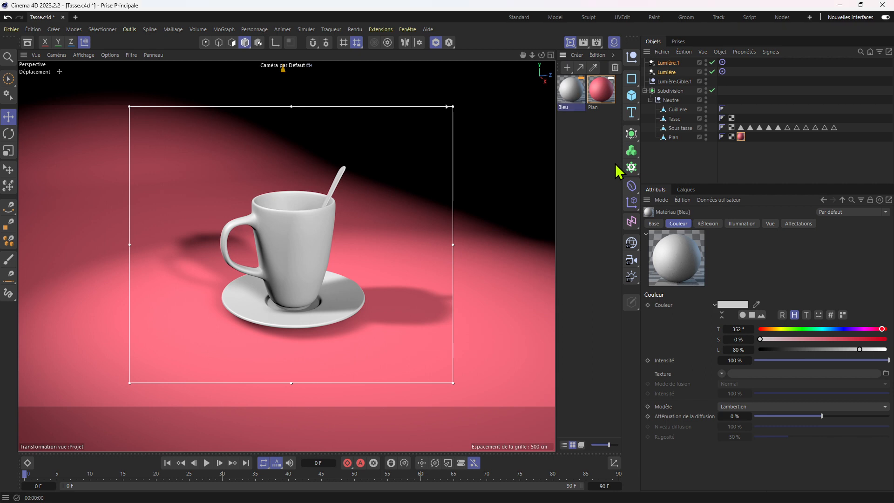
{"action": "left_click_drag", "start_coordinate": [580, 93], "coordinate": [675, 120]}
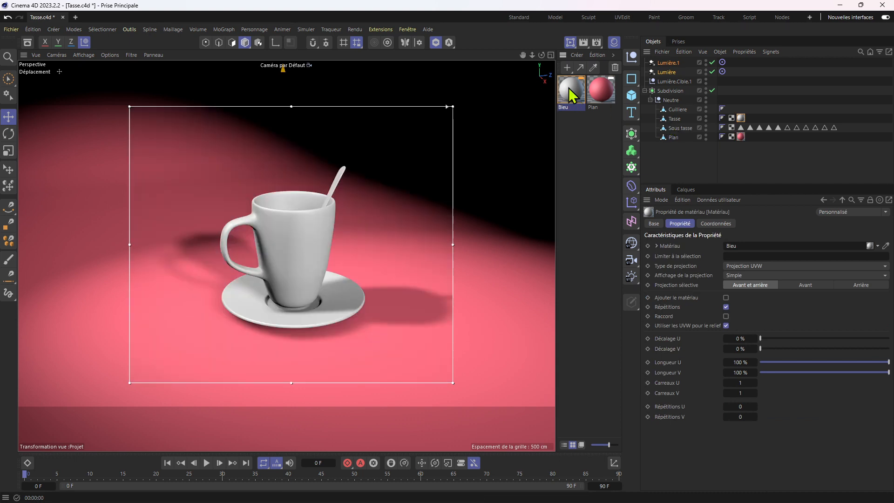
Colour the Bleu material light blue with a hue of 201° and saturation of 49%, keeping lightness at 80%
{"action": "left_click", "coordinate": [569, 87]}
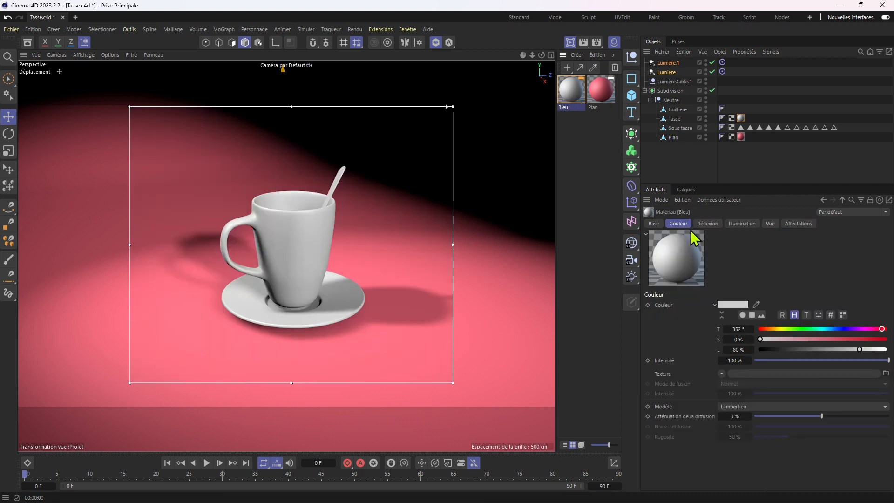
{"action": "left_click", "coordinate": [835, 329]}
{"action": "left_click", "coordinate": [860, 339]}
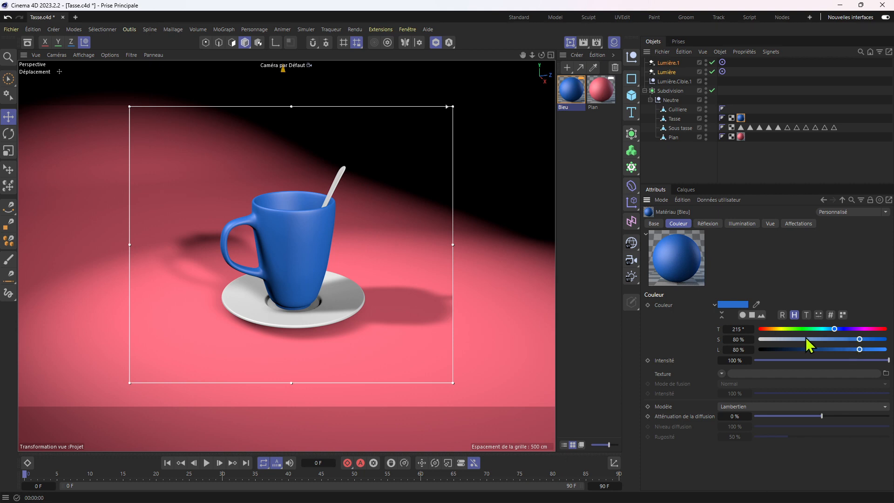
{"action": "left_click", "coordinate": [827, 340]}
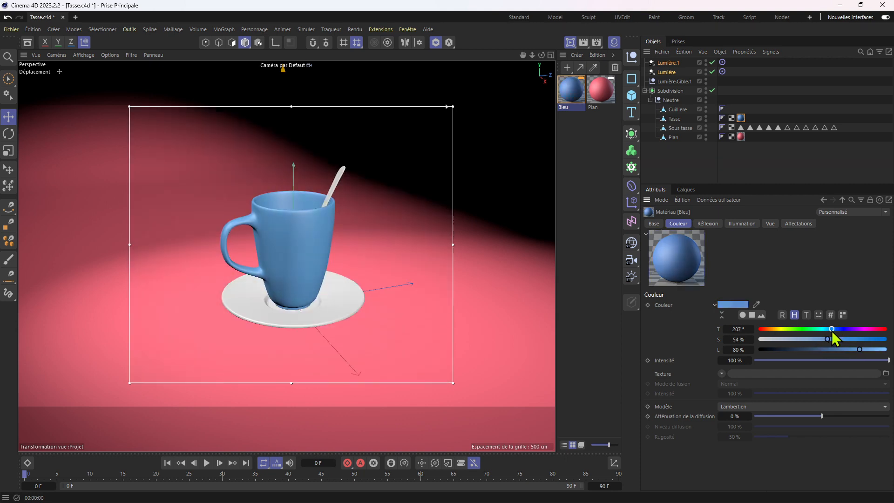
{"action": "left_click", "coordinate": [828, 329]}
{"action": "left_click_drag", "start_coordinate": [828, 331], "coordinate": [822, 342]}
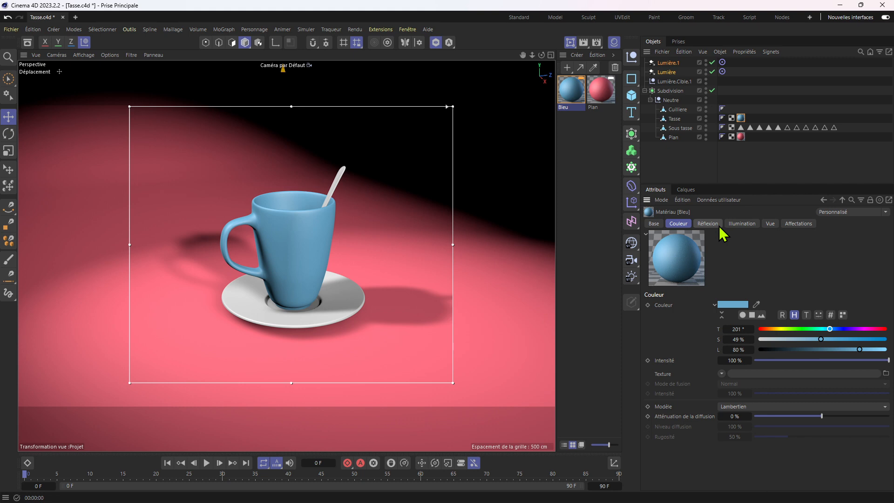
Change the Bleu material's default specular reflection layer to the Beckmann type
{"action": "left_click", "coordinate": [719, 226]}
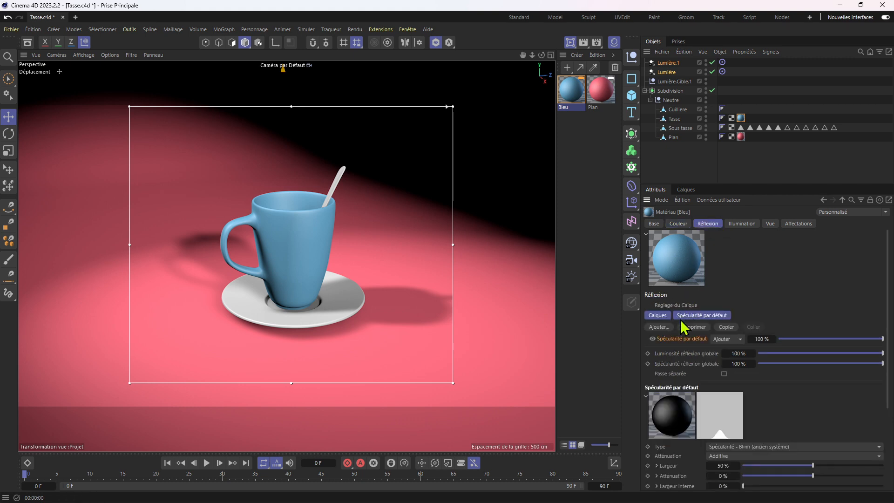
{"action": "scroll", "coordinate": [747, 420], "scroll_direction": "down", "scroll_amount": 2}
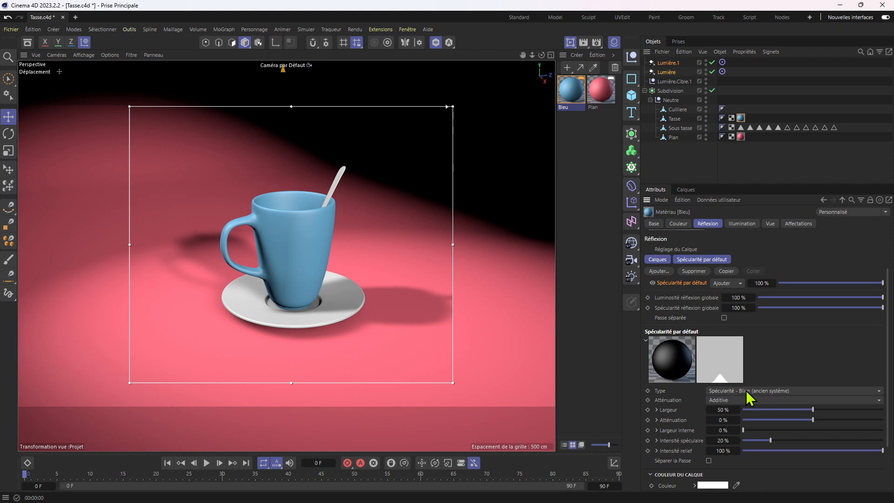
{"action": "left_click", "coordinate": [804, 389]}
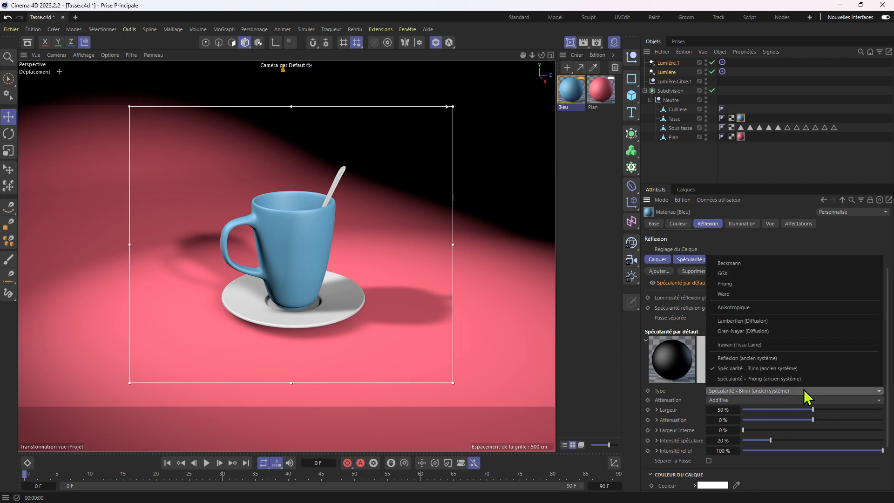
{"action": "left_click", "coordinate": [799, 264]}
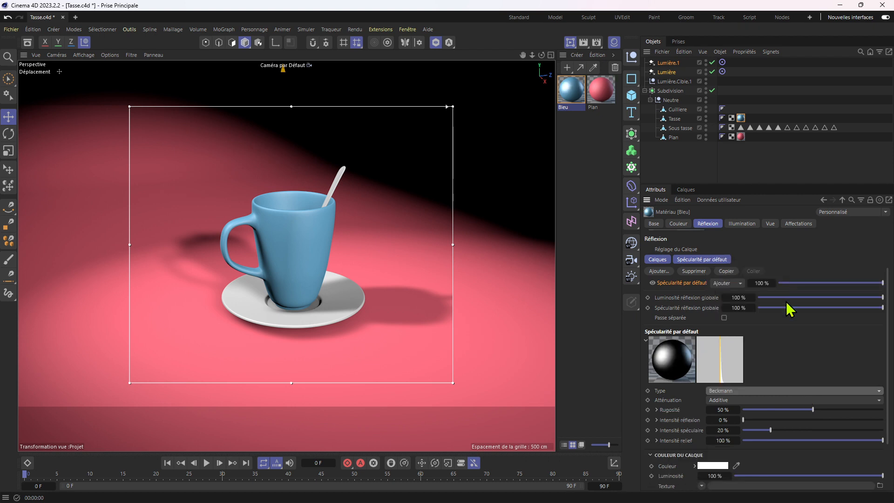
Adjust the Bleu material's Beckmann layer to a Rugosité of 16% and an Intensité réflexion of 7%
{"action": "scroll", "coordinate": [757, 375], "scroll_direction": "down", "scroll_amount": 2}
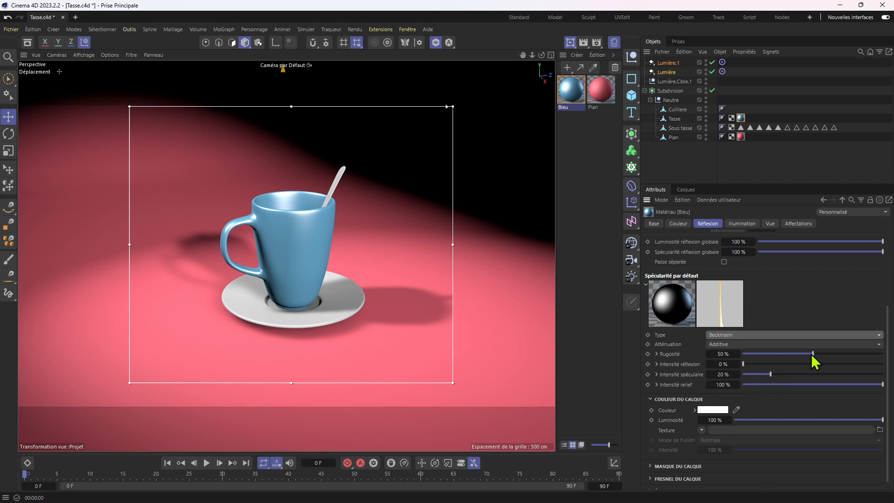
{"action": "left_click_drag", "start_coordinate": [813, 355], "coordinate": [856, 357]}
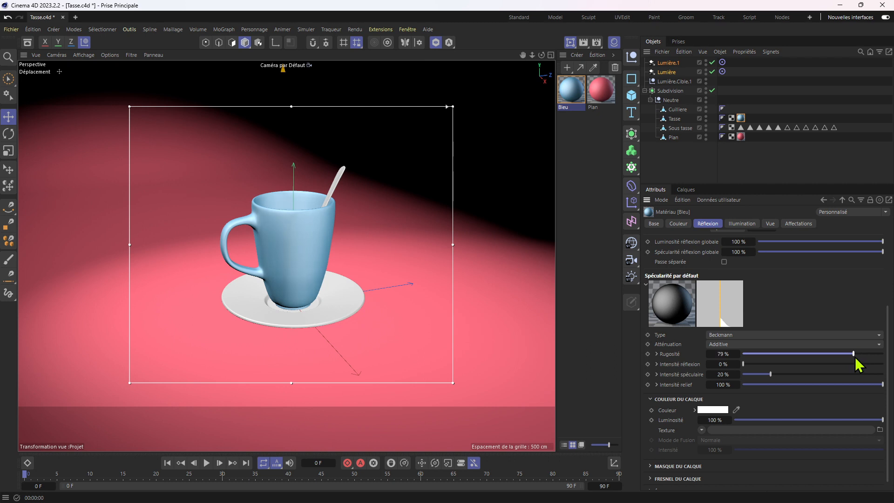
{"action": "mouse_move", "coordinate": [744, 365]}
{"action": "left_mouse_down"}
{"action": "mouse_move", "coordinate": [827, 362]}
{"action": "mouse_move", "coordinate": [746, 357]}
{"action": "mouse_move", "coordinate": [775, 370]}
{"action": "mouse_move", "coordinate": [741, 366]}
{"action": "mouse_move", "coordinate": [754, 368]}
{"action": "left_mouse_up"}
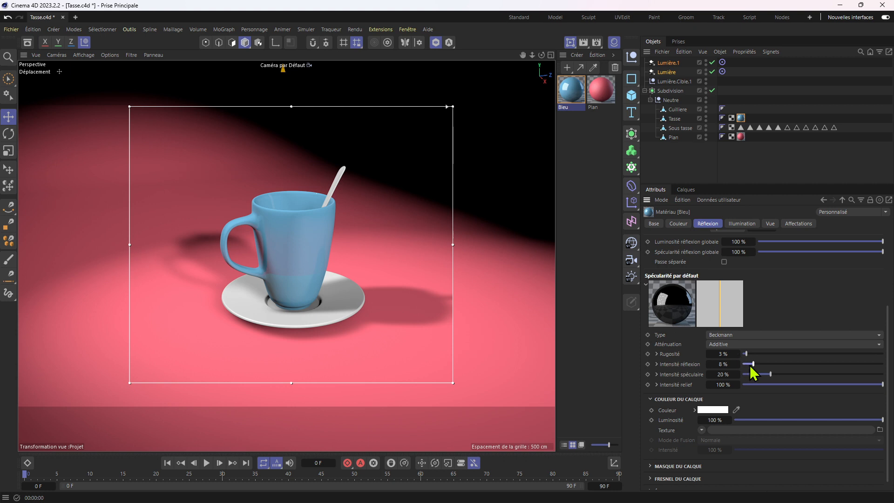
{"action": "left_click", "coordinate": [709, 364]}
{"action": "left_click_drag", "start_coordinate": [746, 354], "coordinate": [759, 354]}
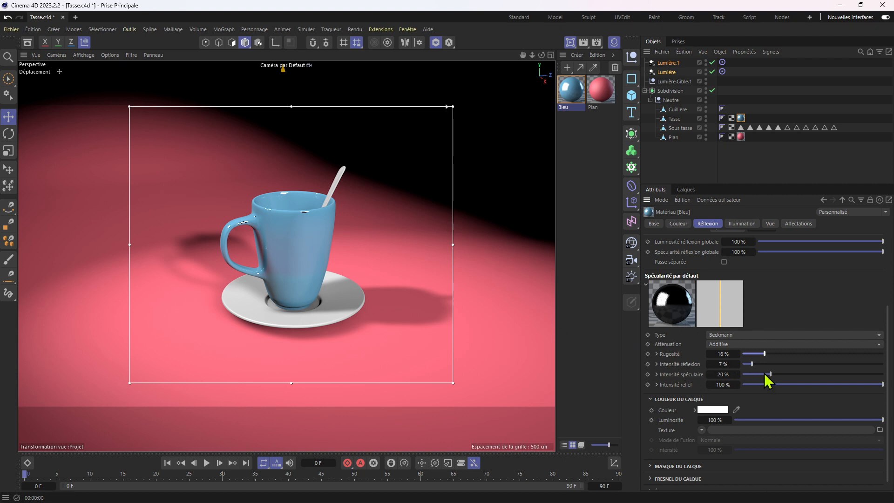
Try stronger specular intensities on the Bleu material, such as 46% and 35%, and reduce Intensité spéculaire to 5%
{"action": "left_click_drag", "start_coordinate": [769, 374], "coordinate": [855, 376]}
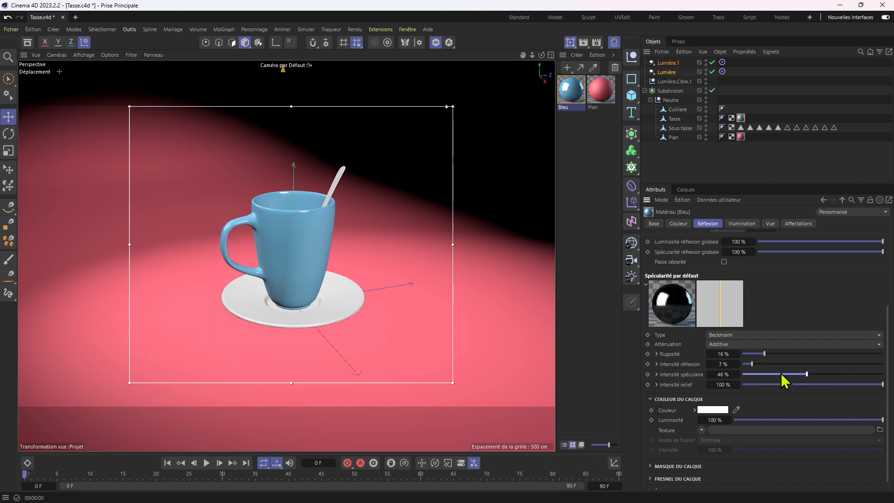
{"action": "left_click_drag", "start_coordinate": [785, 375], "coordinate": [828, 375]}
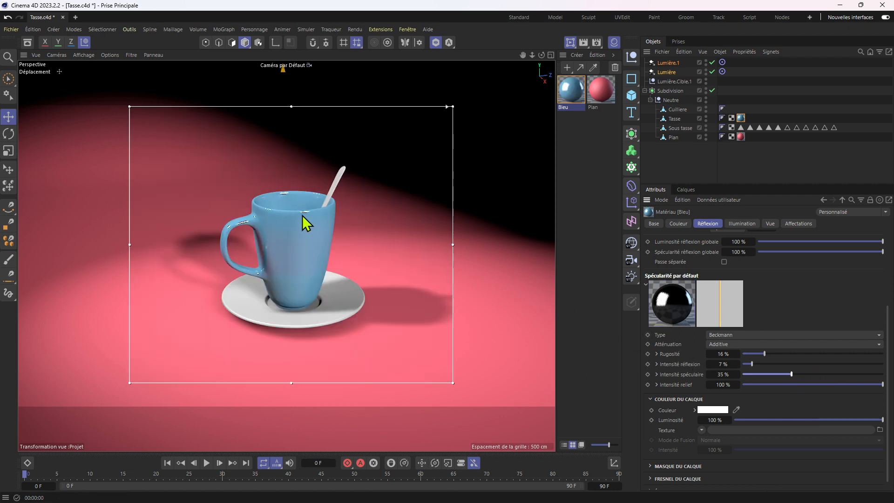
{"action": "left_click_drag", "start_coordinate": [792, 374], "coordinate": [747, 383]}
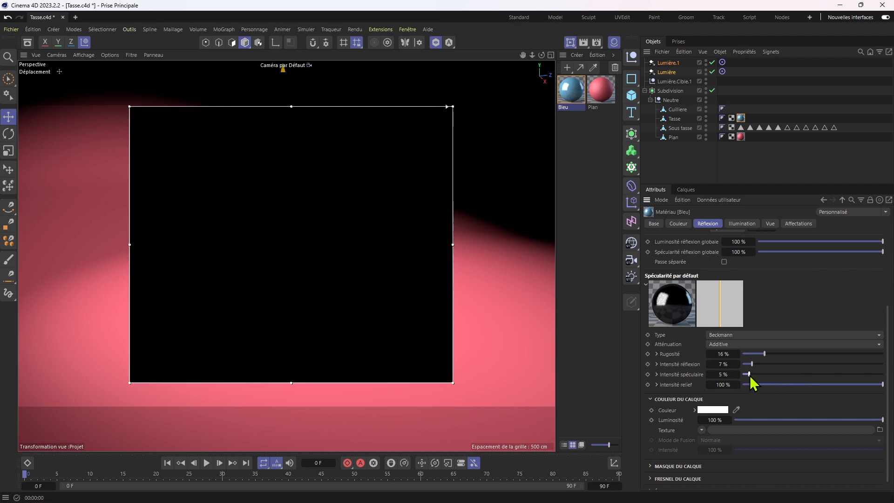
Lower the Bleu material's Intensité réflexion to 2% and its Intensité spéculaire to 3%
{"action": "left_click", "coordinate": [709, 365]}
{"action": "left_click", "coordinate": [709, 365]}
{"action": "left_click", "coordinate": [708, 364]}
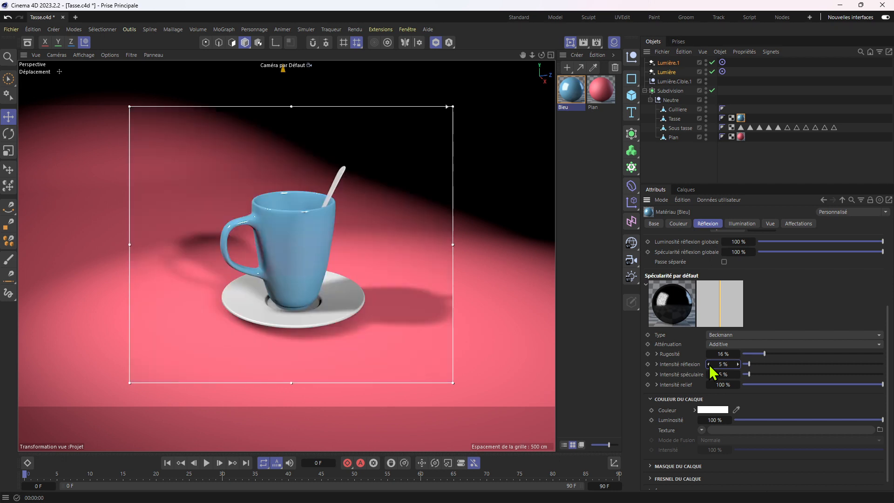
{"action": "left_click", "coordinate": [708, 364]}
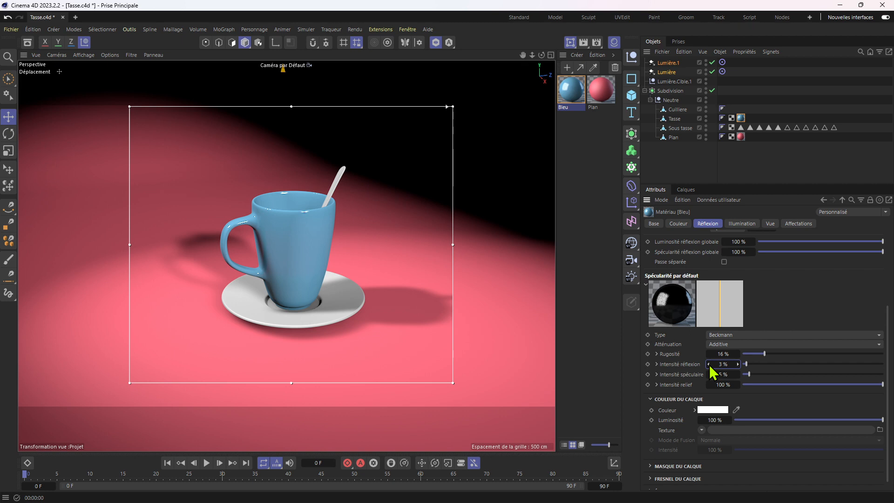
{"action": "left_click", "coordinate": [709, 364]}
{"action": "left_click", "coordinate": [709, 375]}
{"action": "left_click", "coordinate": [709, 374]}
Raise the Rugosité of the Bleu material's Beckmann layer to about 24%
{"action": "left_click_drag", "start_coordinate": [764, 359], "coordinate": [781, 360]}
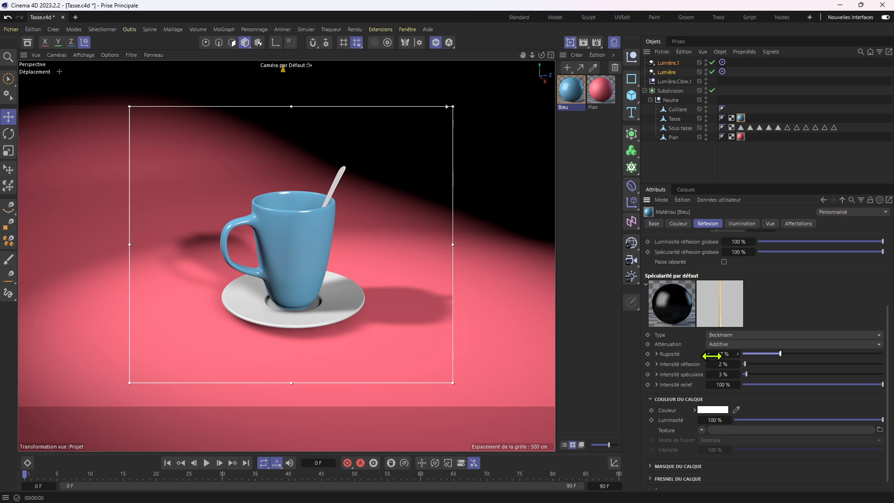
{"action": "left_click_drag", "start_coordinate": [709, 357], "coordinate": [708, 356]}
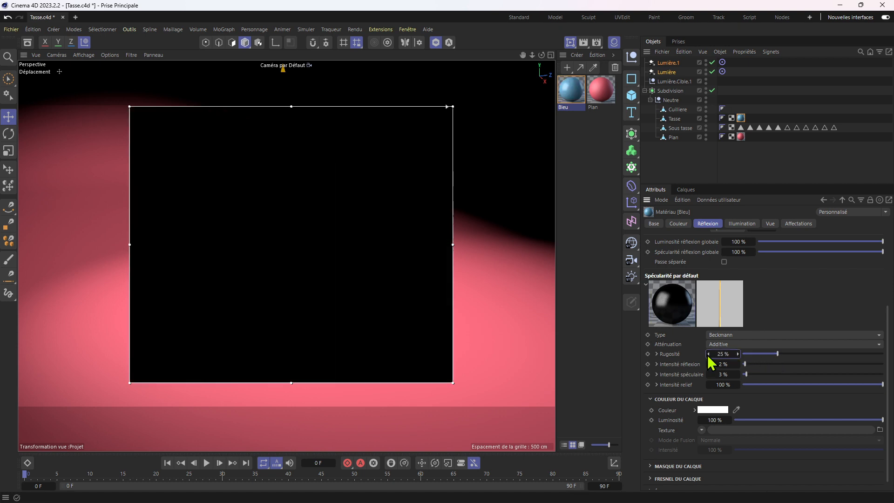
{"action": "left_click", "coordinate": [708, 356]}
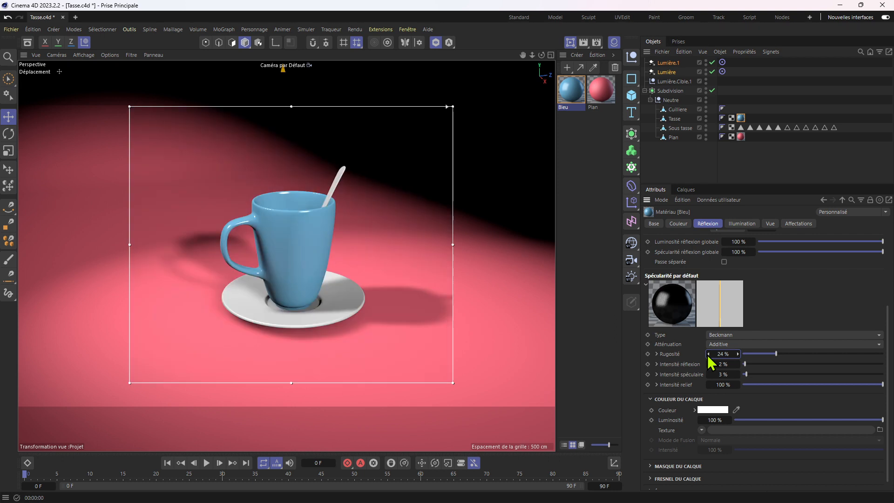
{"action": "left_click", "coordinate": [708, 355]}
Increase the Bleu material's colour saturation to 74%
{"action": "left_click", "coordinate": [676, 224]}
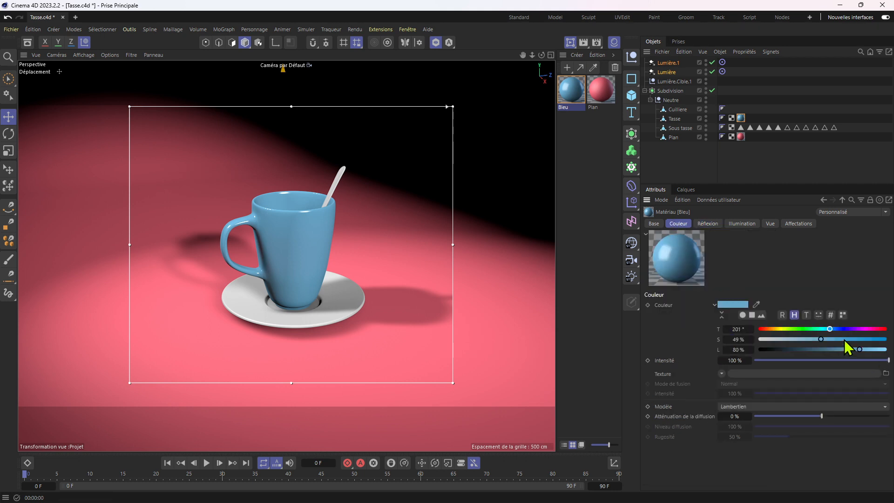
{"action": "left_click", "coordinate": [853, 340]}
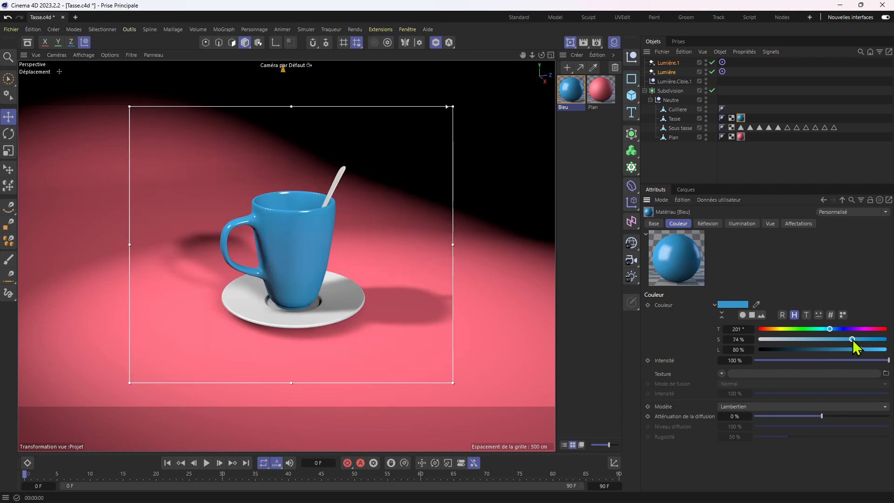
Reduce the layer colour's Luminosité on the Bleu material's Beckmann layer, trying 66% and settling slightly higher
{"action": "left_click", "coordinate": [697, 224]}
{"action": "scroll", "coordinate": [729, 344], "scroll_direction": "down", "scroll_amount": 5}
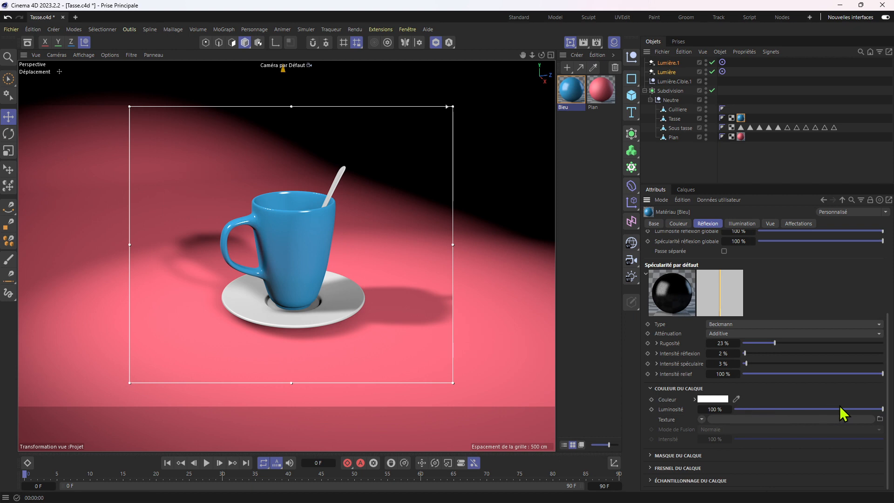
{"action": "left_click_drag", "start_coordinate": [861, 409], "coordinate": [833, 411]}
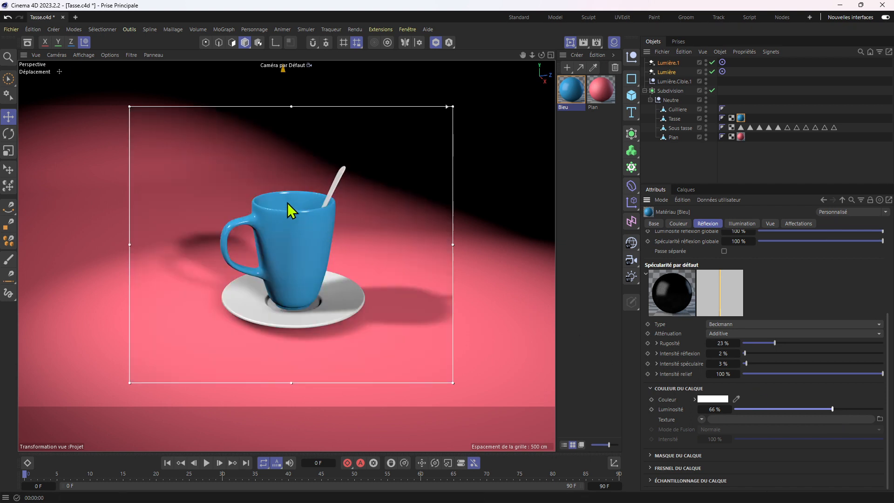
{"action": "mouse_move", "coordinate": [833, 409]}
{"action": "left_mouse_down"}
{"action": "mouse_move", "coordinate": [791, 409]}
{"action": "mouse_move", "coordinate": [869, 409]}
{"action": "mouse_move", "coordinate": [848, 412]}
{"action": "left_mouse_up"}
{"action": "left_click", "coordinate": [742, 224]}
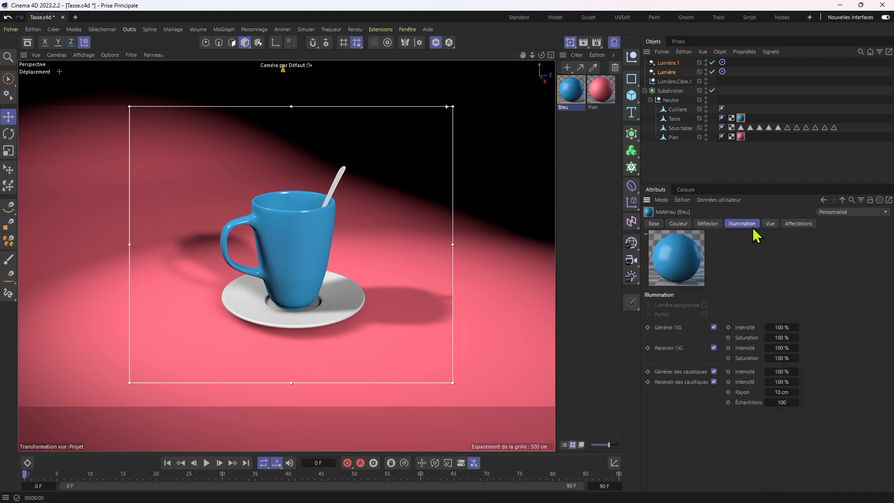
{"action": "left_click", "coordinate": [653, 224]}
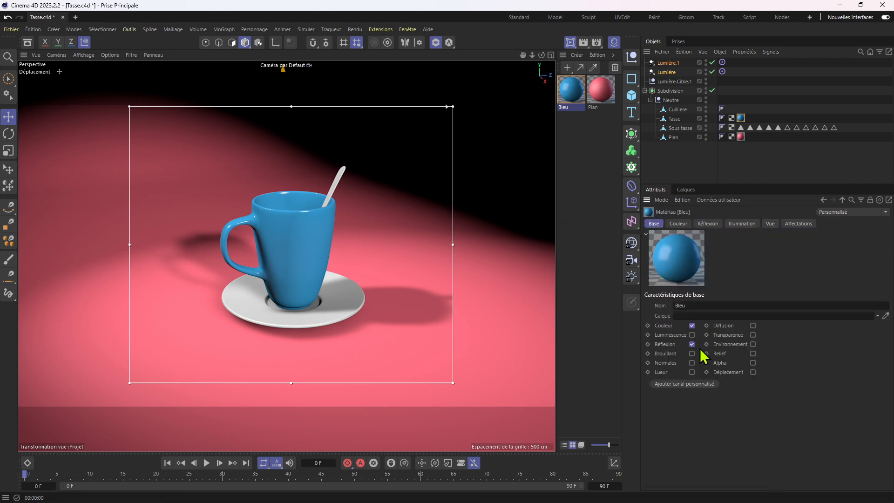
{"action": "left_click", "coordinate": [707, 223]}
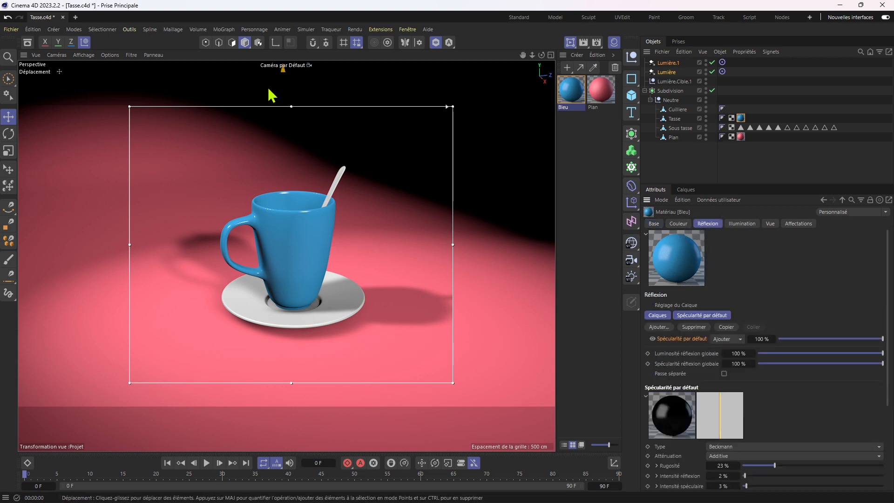
Switch to polygon mode on the Tasse object and turn off the interactive render region
{"action": "left_click", "coordinate": [233, 42]}
{"action": "left_click_drag", "start_coordinate": [314, 155], "coordinate": [340, 180], "text": "alt"}
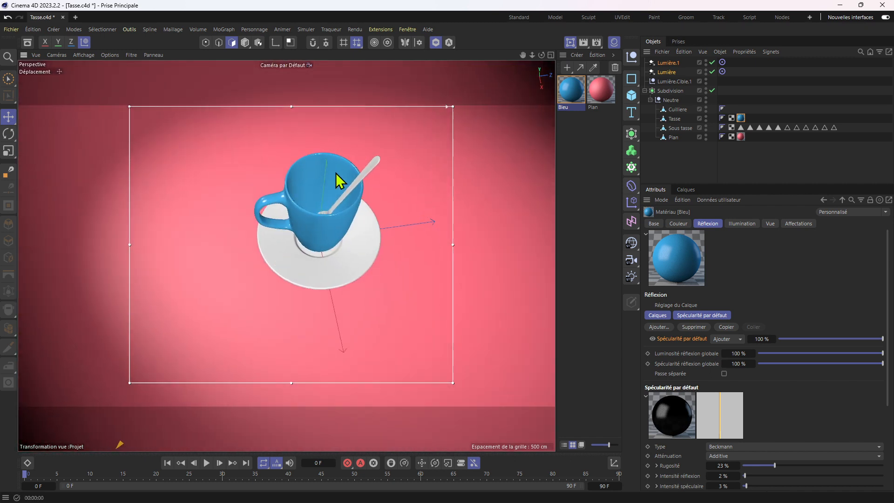
{"action": "left_click", "coordinate": [677, 120]}
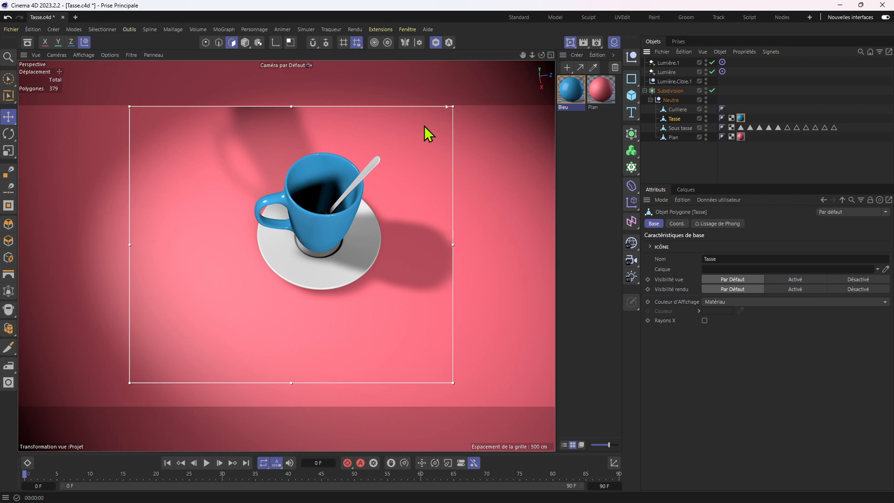
{"action": "key", "text": "alt+r"}
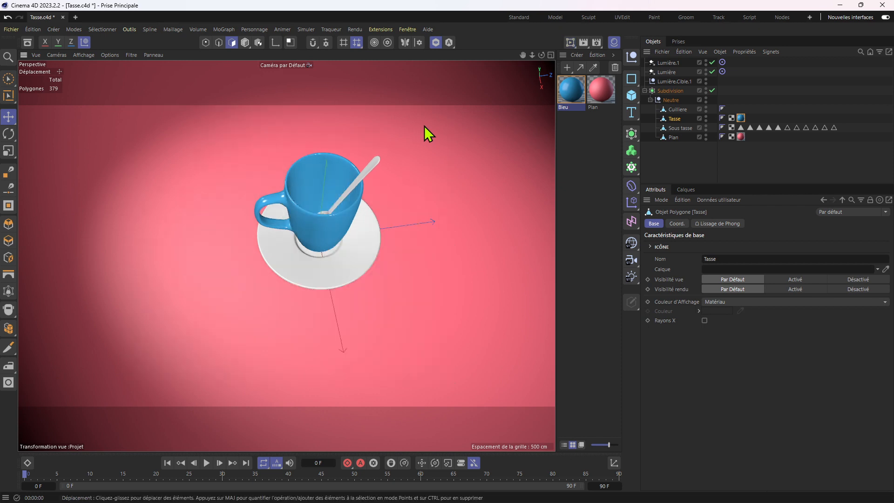
{"action": "scroll", "coordinate": [300, 137], "scroll_direction": "up", "scroll_amount": 6}
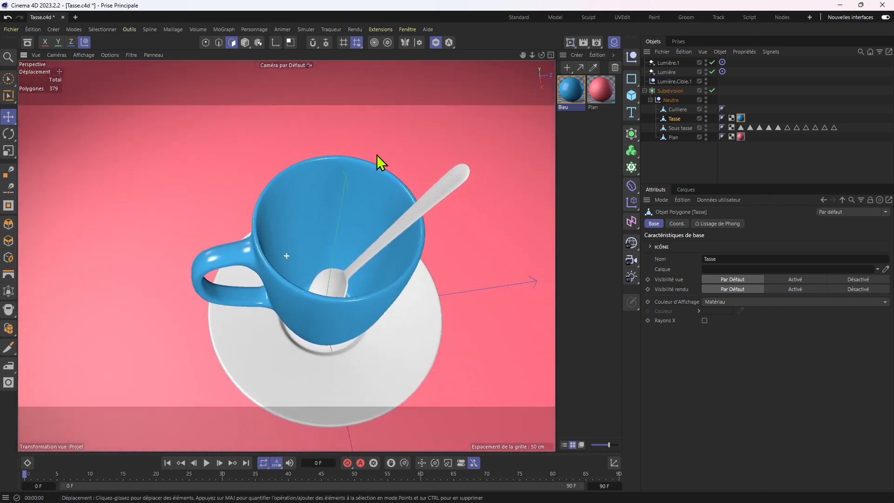
Ready loop selection on the Tasse and expose its low-poly mesh by disabling the Subdivision object
{"action": "left_click", "coordinate": [8, 96]}
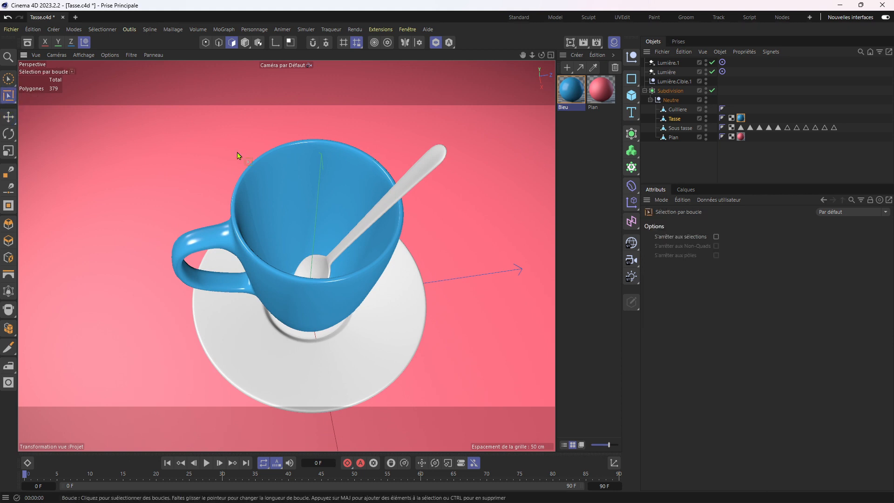
{"action": "left_click", "coordinate": [675, 121]}
{"action": "left_click", "coordinate": [755, 120]}
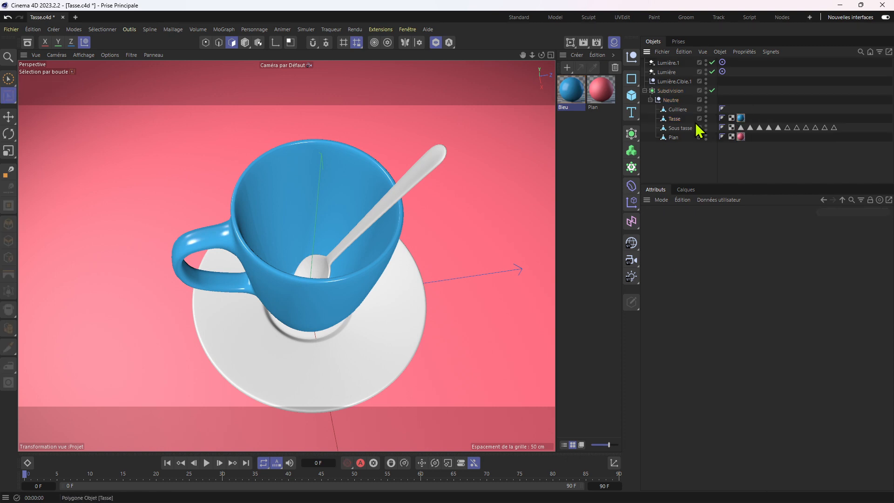
{"action": "left_click", "coordinate": [675, 121]}
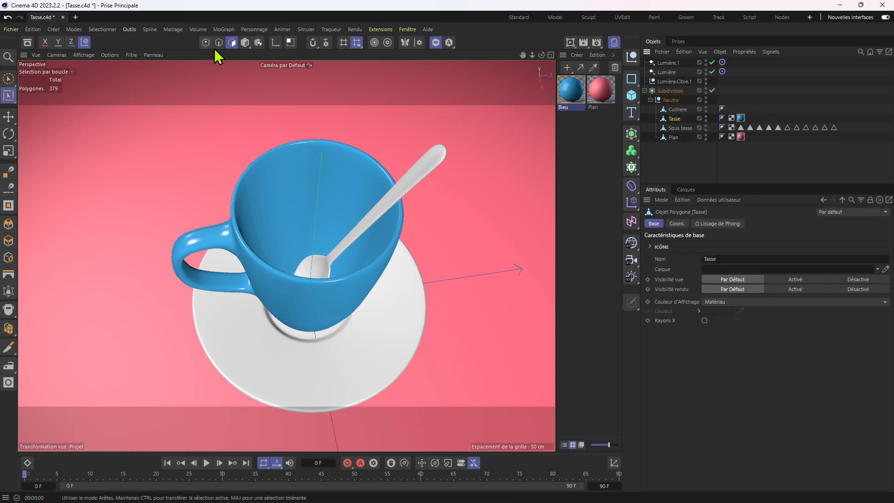
{"action": "left_click", "coordinate": [436, 43]}
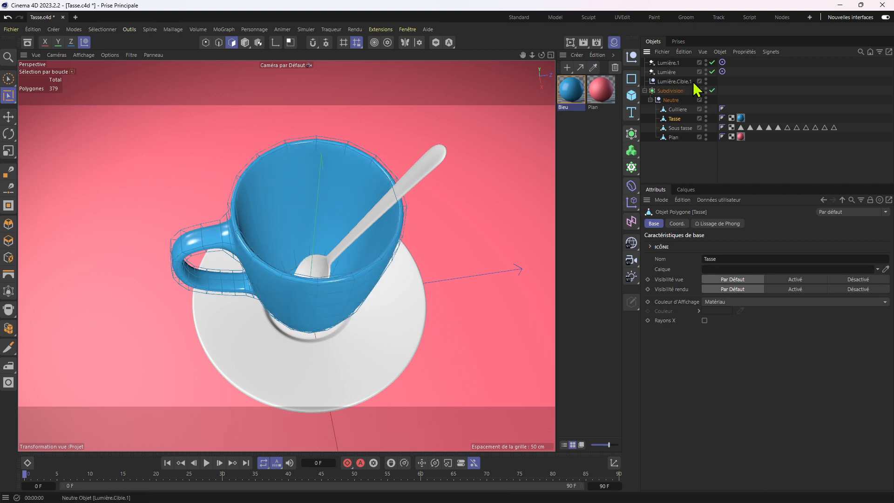
{"action": "left_click", "coordinate": [712, 91]}
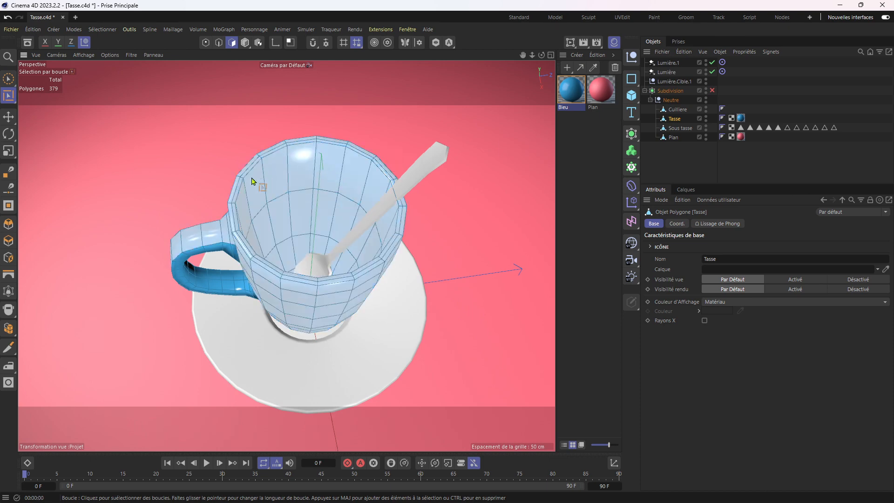
Try selecting the Tasse's rim and inner wall polygon loops plus its inside bottom with the selection brush
{"action": "left_click", "coordinate": [243, 181]}
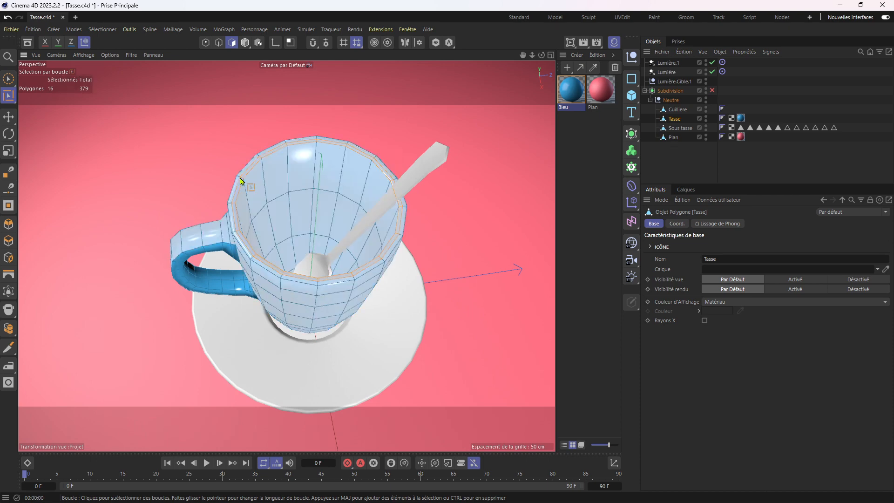
{"action": "left_click", "coordinate": [8, 96]}
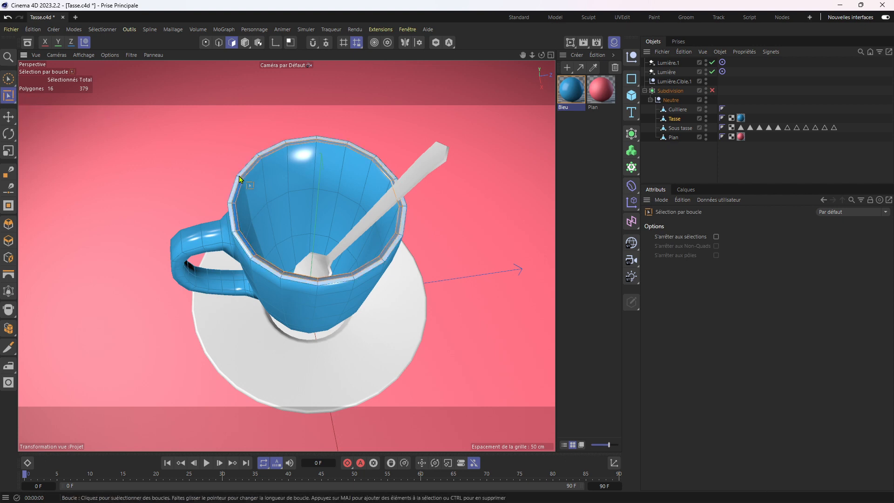
{"action": "left_click", "coordinate": [247, 185], "text": "shift"}
{"action": "left_click", "coordinate": [251, 188], "text": "shift"}
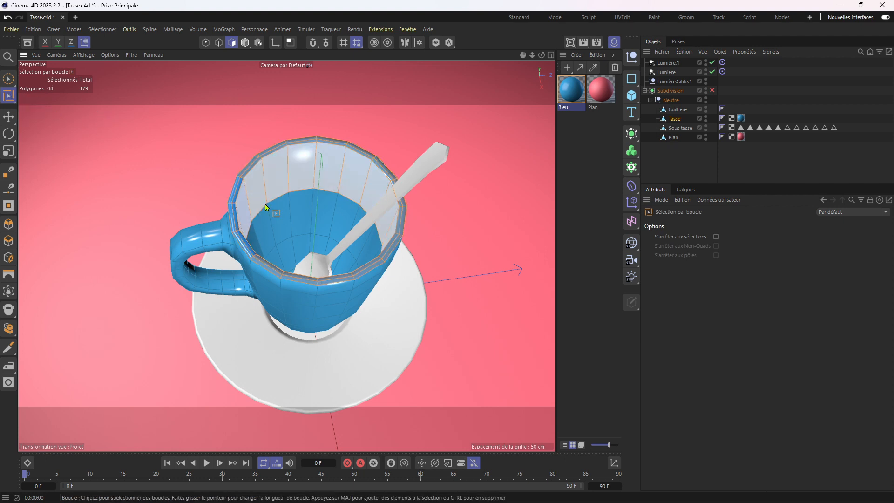
{"action": "left_click", "coordinate": [280, 226], "text": "shift"}
{"action": "left_click", "coordinate": [288, 251], "text": "shift"}
{"action": "left_click_drag", "start_coordinate": [325, 235], "coordinate": [302, 270], "text": "alt"}
{"action": "left_click", "coordinate": [286, 269], "text": "shift"}
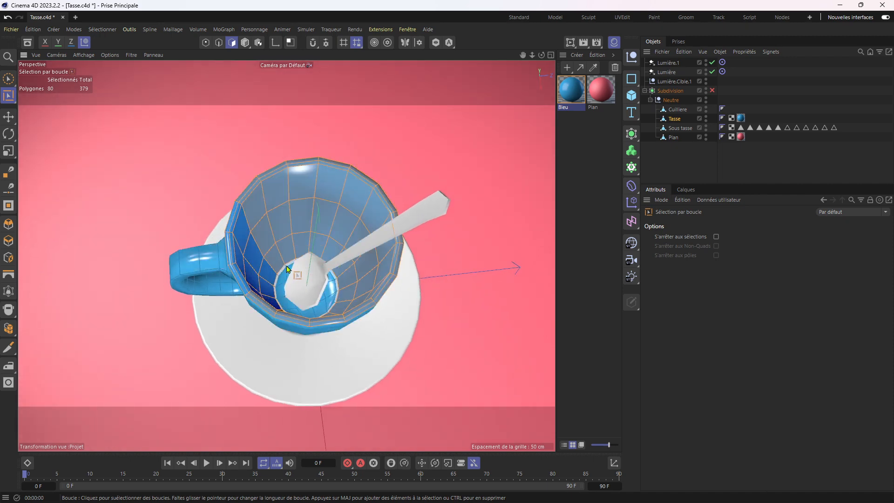
{"action": "left_click", "coordinate": [8, 79]}
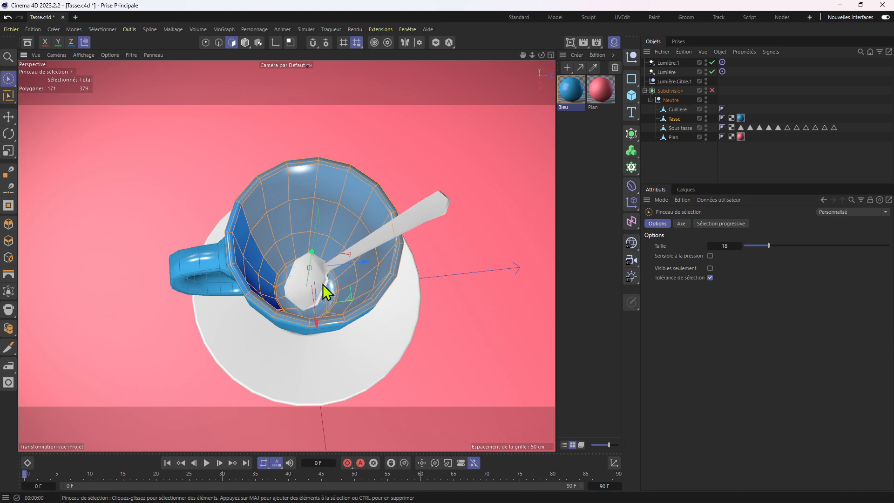
Restrict the selection brush to visible elements only and clear the polygon selection
{"action": "left_click_drag", "start_coordinate": [381, 267], "coordinate": [384, 217], "text": "alt"}
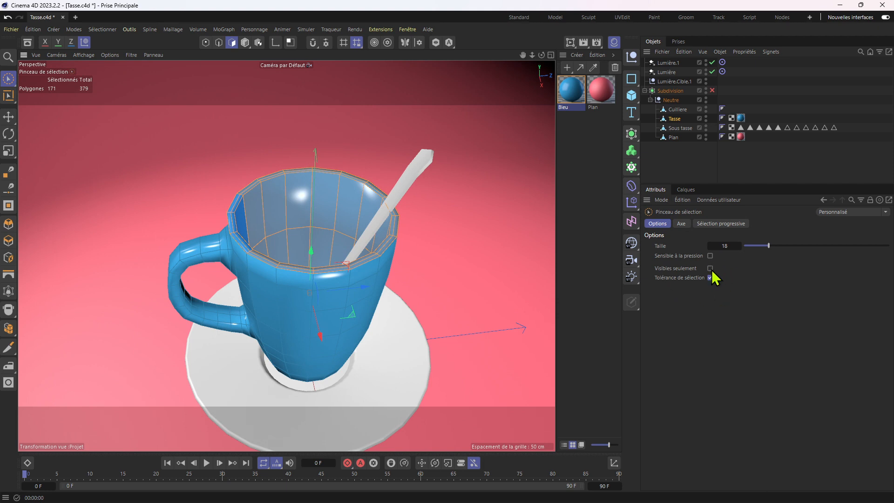
{"action": "left_click", "coordinate": [502, 274]}
Loop-select the Tasse's rim and inner wall polygons and add the inside bottom with the selection brush
{"action": "left_click", "coordinate": [8, 97]}
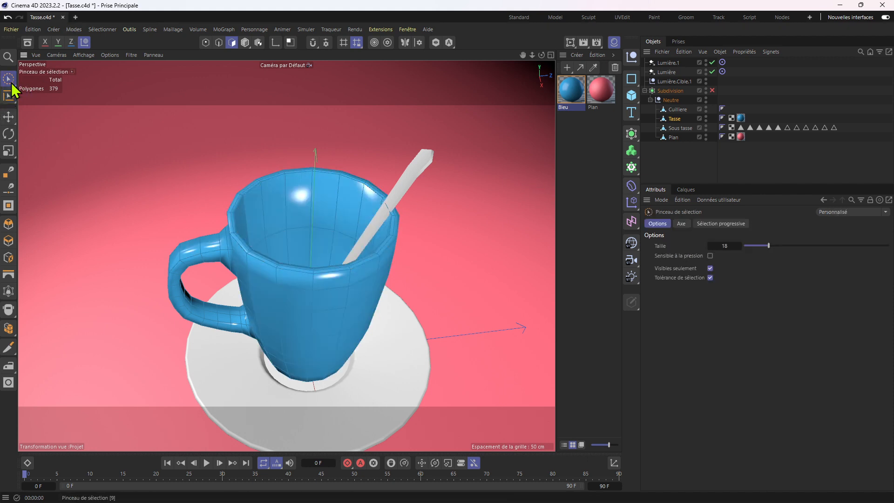
{"action": "left_click", "coordinate": [229, 217]}
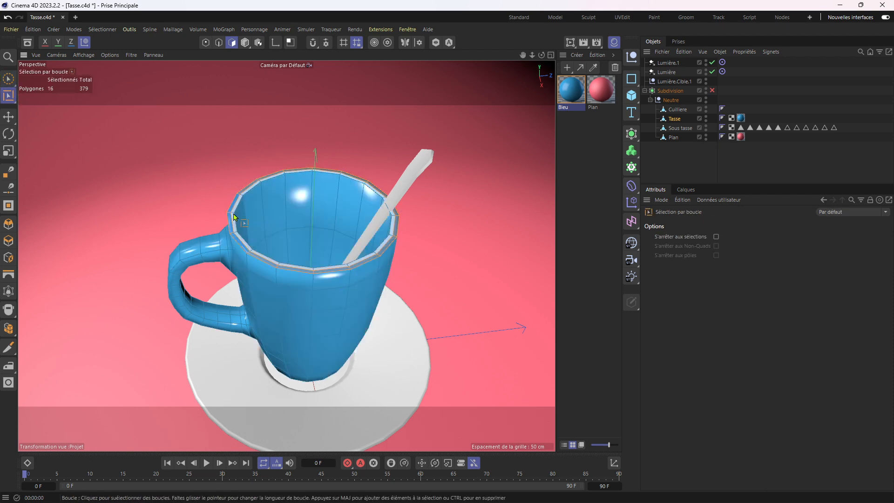
{"action": "left_click", "coordinate": [235, 215], "text": "shift"}
{"action": "left_click", "coordinate": [248, 211], "text": "shift"}
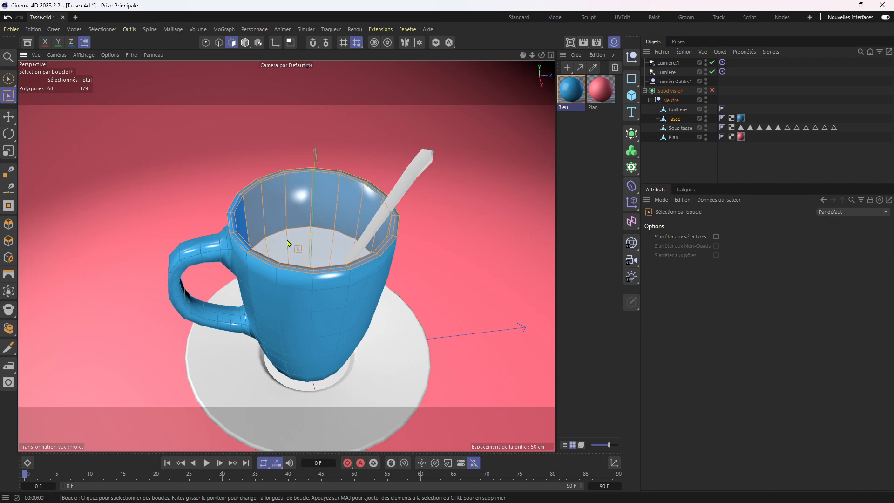
{"action": "left_click_drag", "start_coordinate": [298, 244], "coordinate": [303, 277], "text": "alt"}
{"action": "left_click", "coordinate": [300, 277], "text": "shift"}
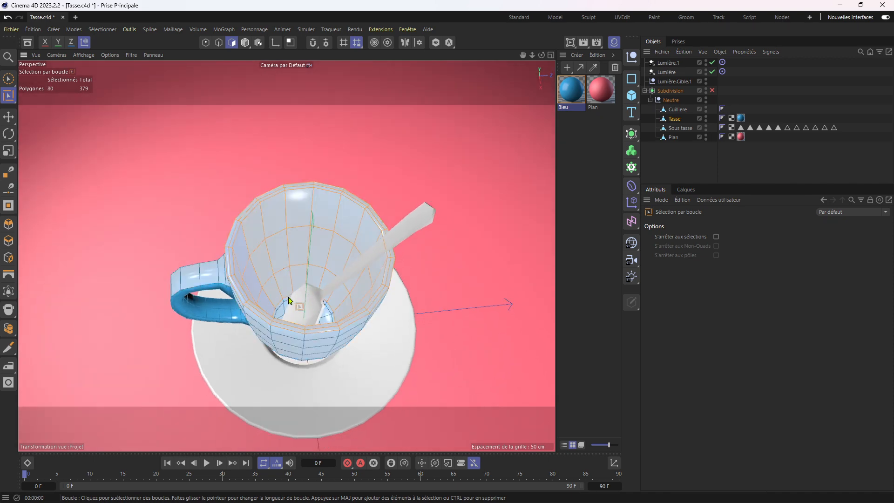
{"action": "mouse_move", "coordinate": [283, 301]}
{"action": "left_mouse_down", "text": "alt"}
{"action": "mouse_move", "coordinate": [282, 322]}
{"action": "mouse_move", "coordinate": [323, 348]}
{"action": "left_mouse_up", "text": "alt"}
{"action": "left_click", "coordinate": [9, 80]}
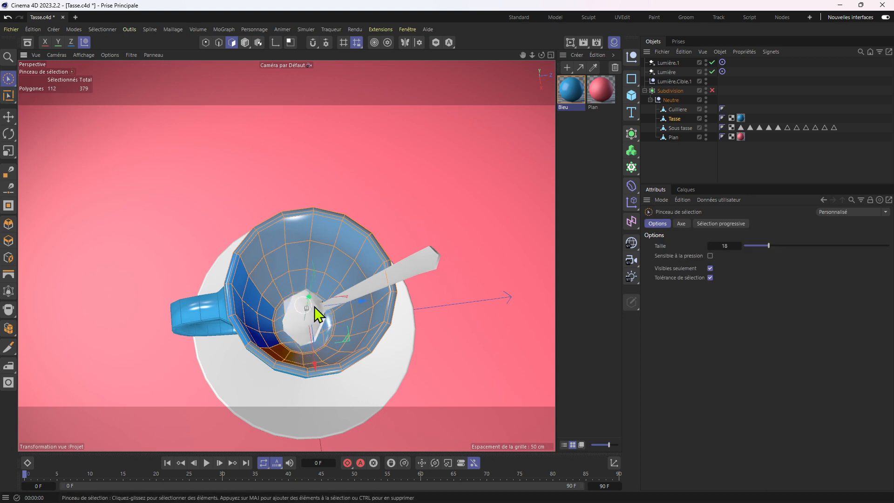
Store the selected rim and interior polygons of the Tasse as a polygon selection tag
{"action": "left_click_drag", "start_coordinate": [314, 313], "coordinate": [351, 242], "text": "alt"}
{"action": "left_click_drag", "start_coordinate": [387, 217], "coordinate": [379, 236], "text": "alt"}
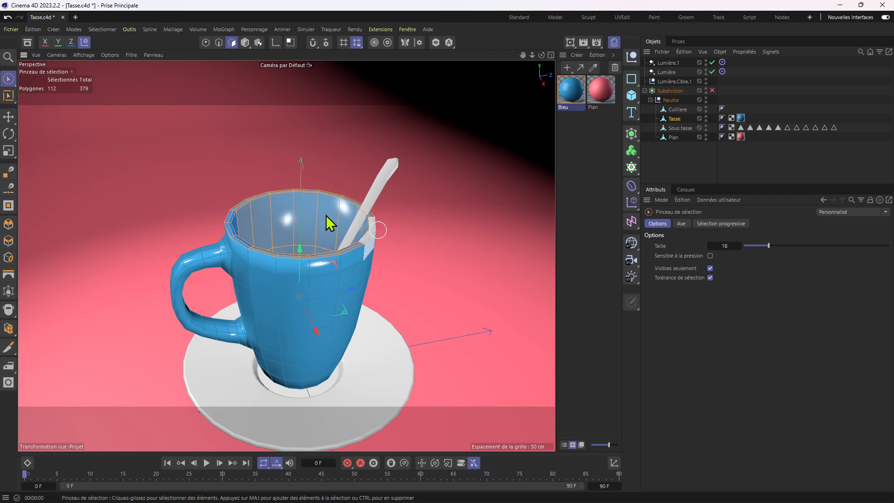
{"action": "left_click", "coordinate": [102, 29]}
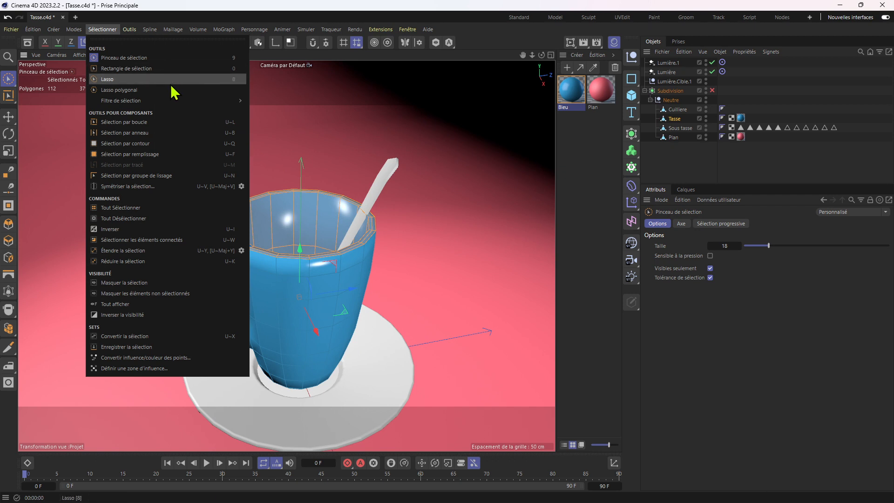
{"action": "left_click", "coordinate": [192, 347]}
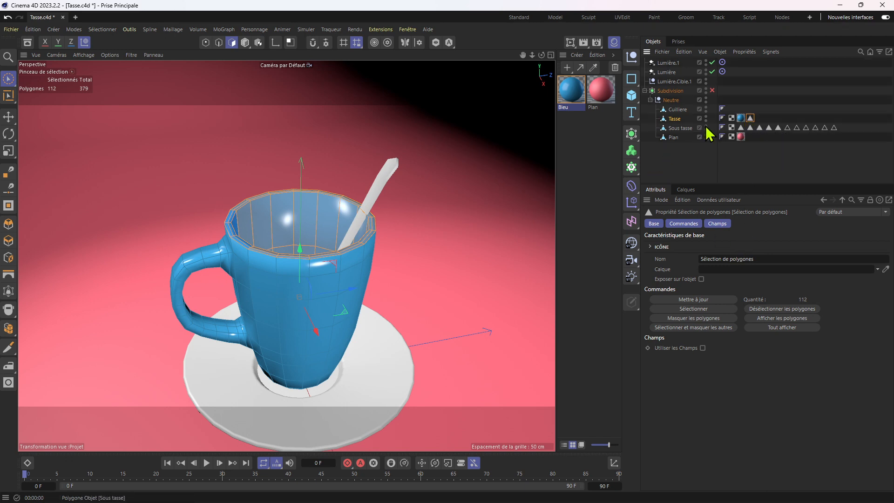
Re-enable the Subdivision object and return to model mode
{"action": "left_click", "coordinate": [713, 91]}
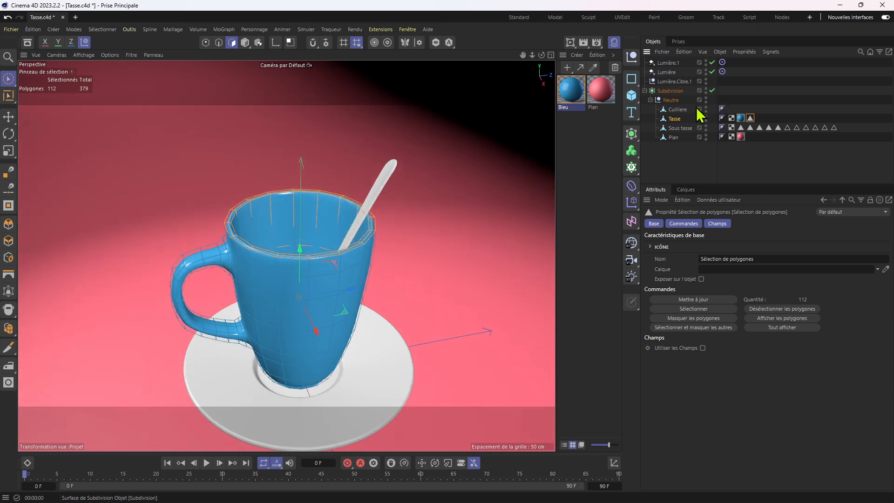
{"action": "mouse_move", "coordinate": [410, 214]}
{"action": "left_mouse_down", "text": "alt"}
{"action": "mouse_move", "coordinate": [403, 199]}
{"action": "mouse_move", "coordinate": [398, 209]}
{"action": "left_mouse_up", "text": "alt"}
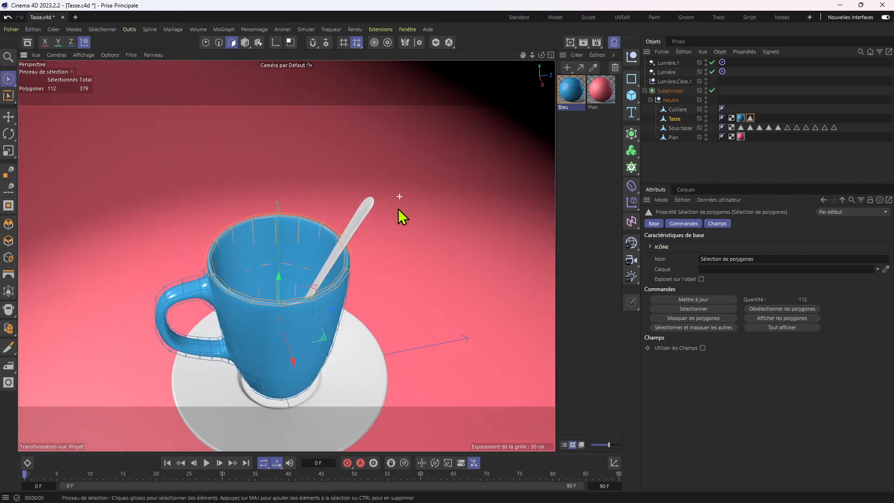
{"action": "middle_click_drag", "start_coordinate": [398, 209], "coordinate": [436, 141], "text": "alt"}
{"action": "left_click", "coordinate": [246, 42]}
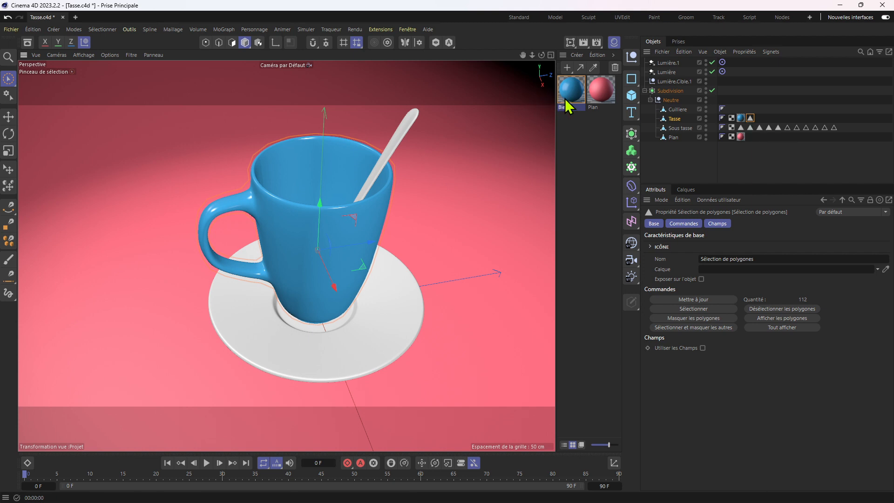
Try limiting the Tasse's Bleu material to the stored polygon selection, and undo that restriction
{"action": "left_click", "coordinate": [742, 118]}
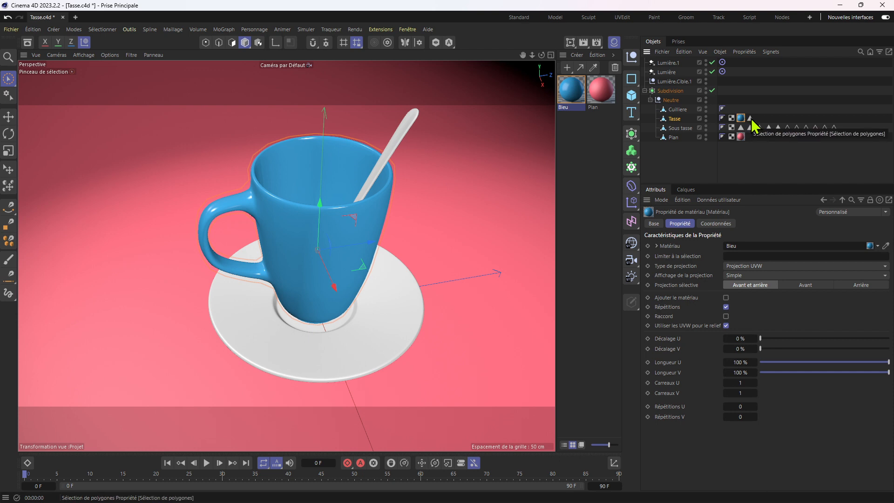
{"action": "left_click_drag", "start_coordinate": [750, 120], "coordinate": [786, 259]}
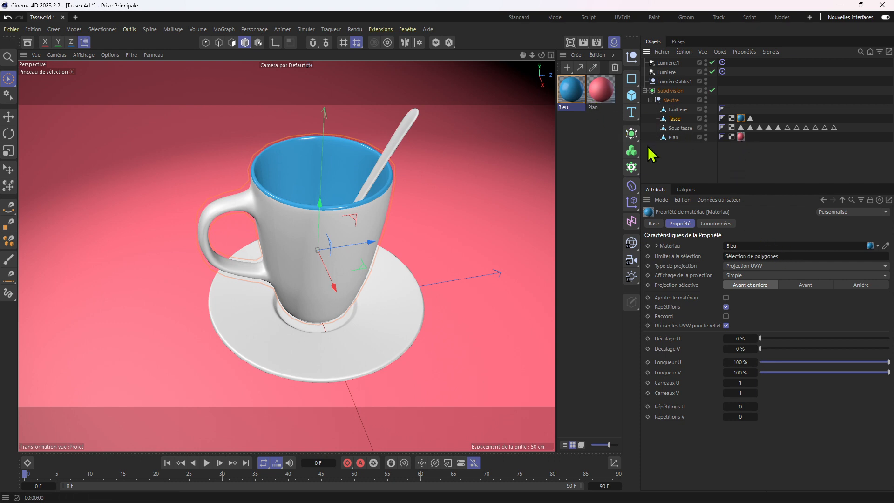
{"action": "key", "text": "ctrl+z"}
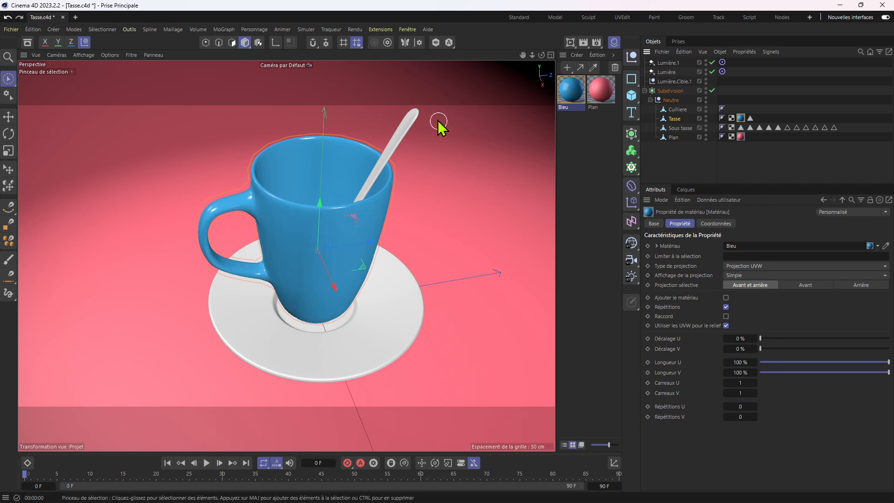
{"action": "left_click_drag", "start_coordinate": [344, 160], "coordinate": [352, 172], "text": "alt"}
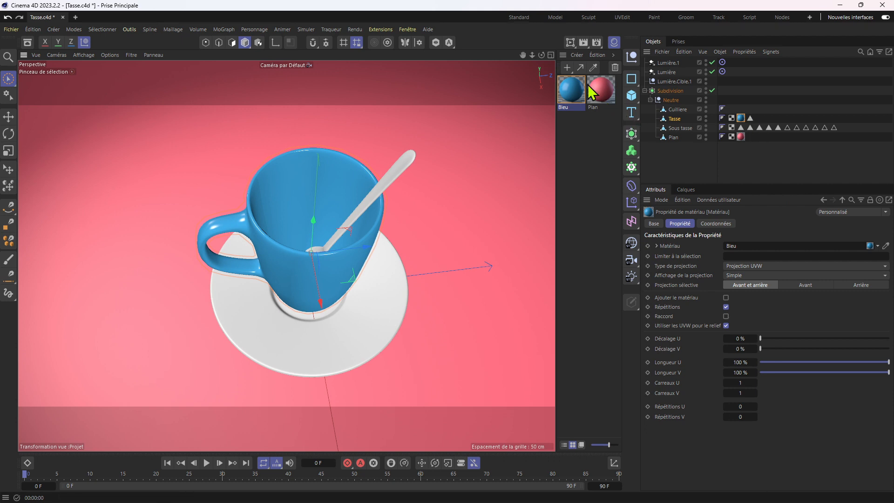
Duplicate the Bleu material and set the copy's colour saturation to 0 %
{"action": "left_click", "coordinate": [566, 68]}
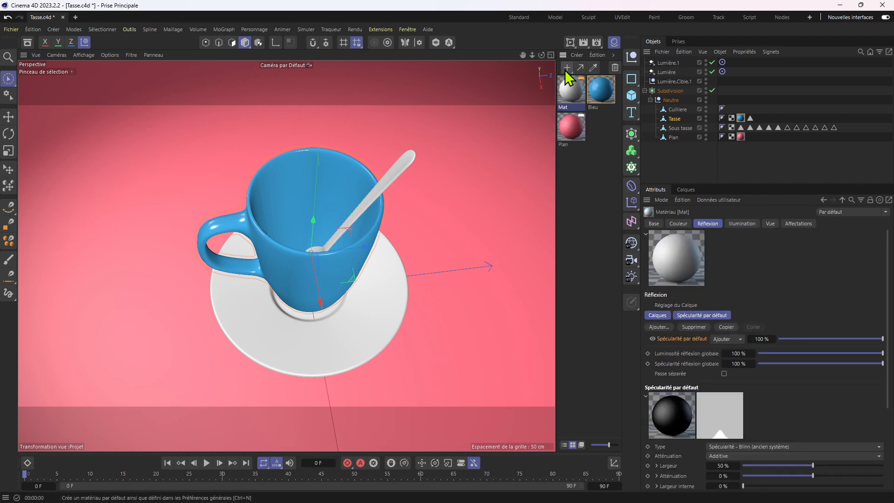
{"action": "key", "text": "ctrl+z"}
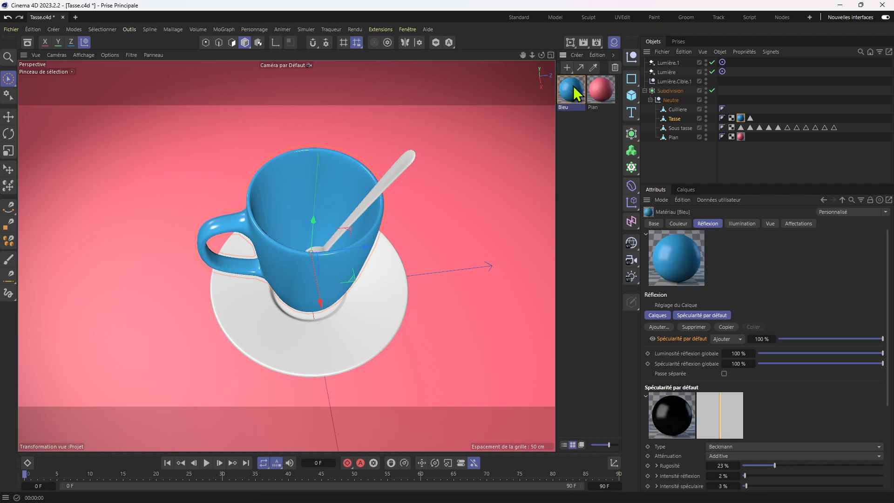
{"action": "left_click_drag", "start_coordinate": [576, 92], "coordinate": [576, 137], "text": "ctrl"}
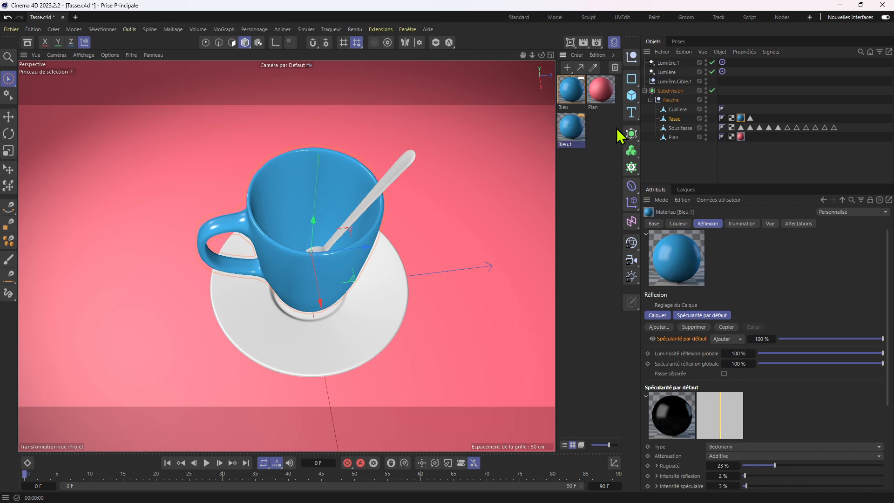
{"action": "left_click", "coordinate": [679, 224]}
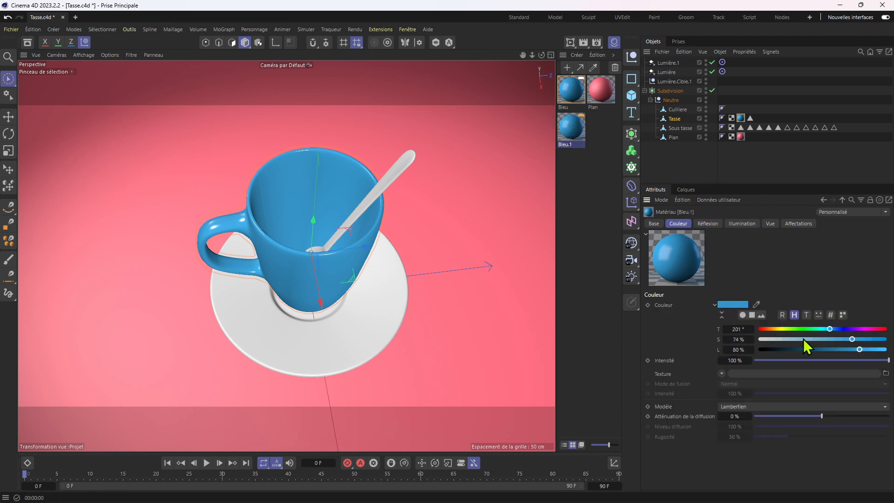
{"action": "left_click_drag", "start_coordinate": [809, 342], "coordinate": [761, 345]}
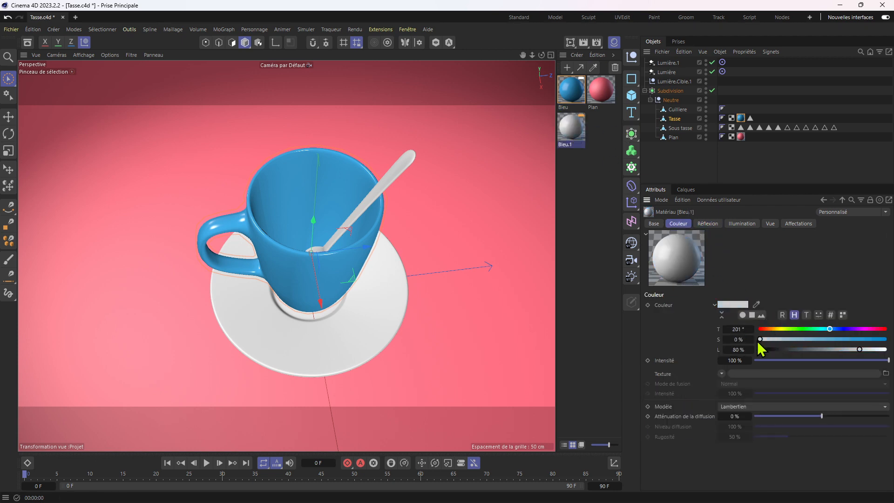
Apply the desaturated material copy to the Tasse and limit it to the stored polygon selection
{"action": "left_click_drag", "start_coordinate": [581, 136], "coordinate": [677, 122]}
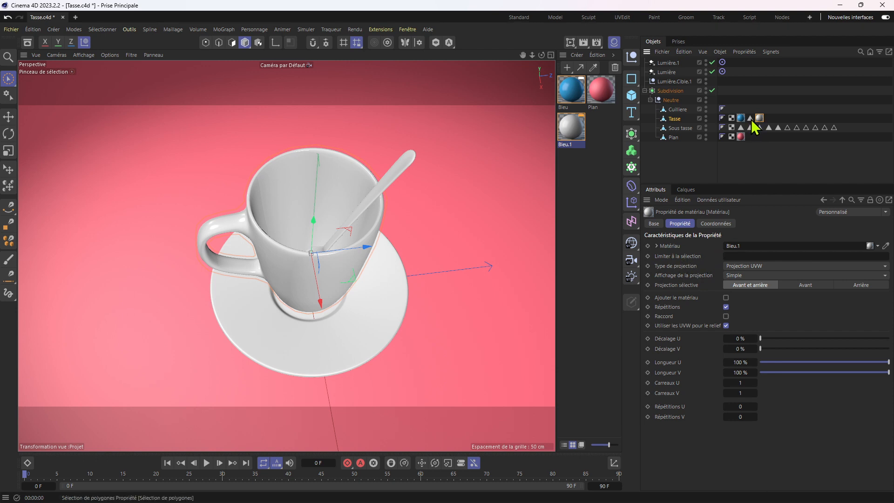
{"action": "left_click_drag", "start_coordinate": [751, 119], "coordinate": [763, 261]}
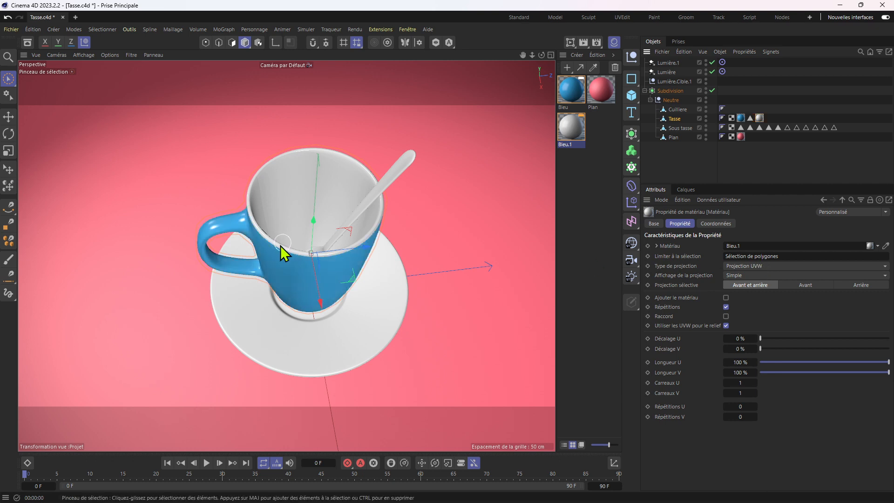
{"action": "left_click_drag", "start_coordinate": [286, 253], "coordinate": [252, 188], "text": "alt"}
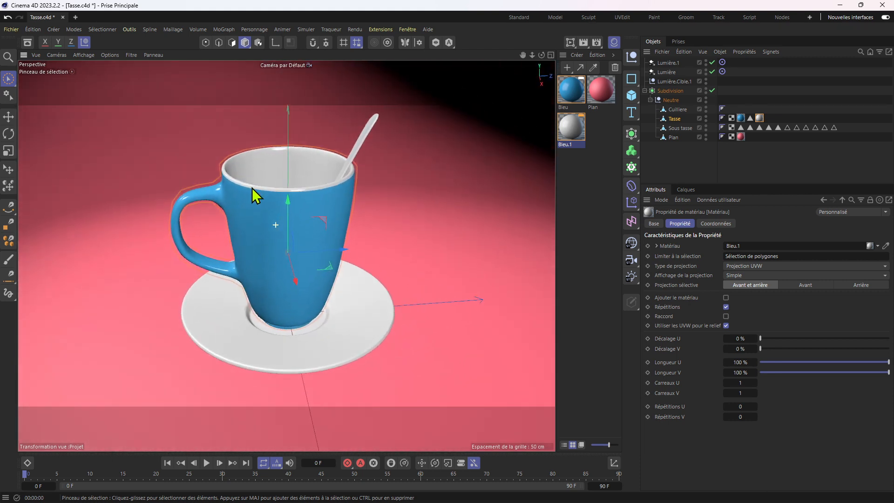
{"action": "left_click", "coordinate": [679, 182]}
{"action": "left_click_drag", "start_coordinate": [475, 230], "coordinate": [366, 236], "text": "alt"}
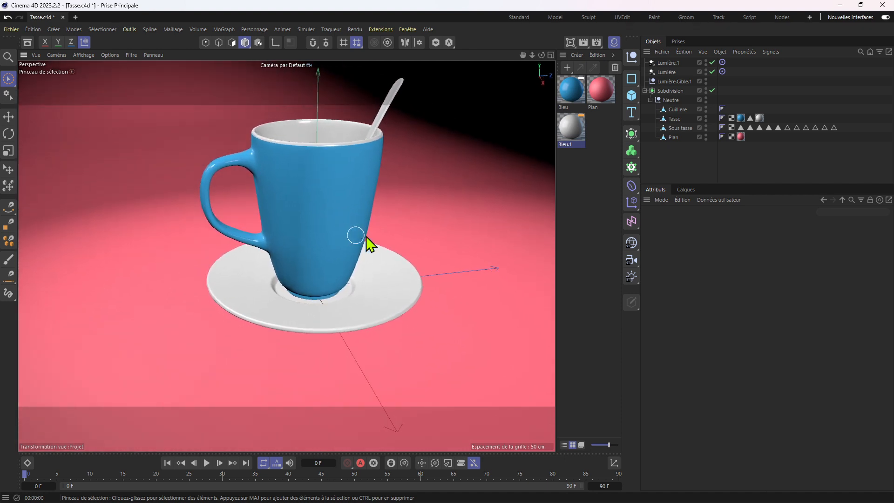
Apply the Bleu material to the Sous tasse and rename the white material as Blanc
{"action": "left_click", "coordinate": [680, 128]}
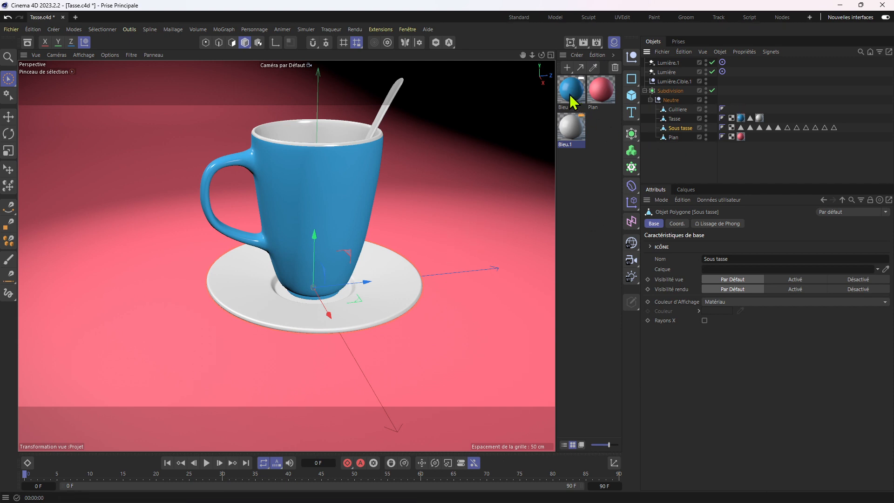
{"action": "left_click_drag", "start_coordinate": [575, 100], "coordinate": [681, 133]}
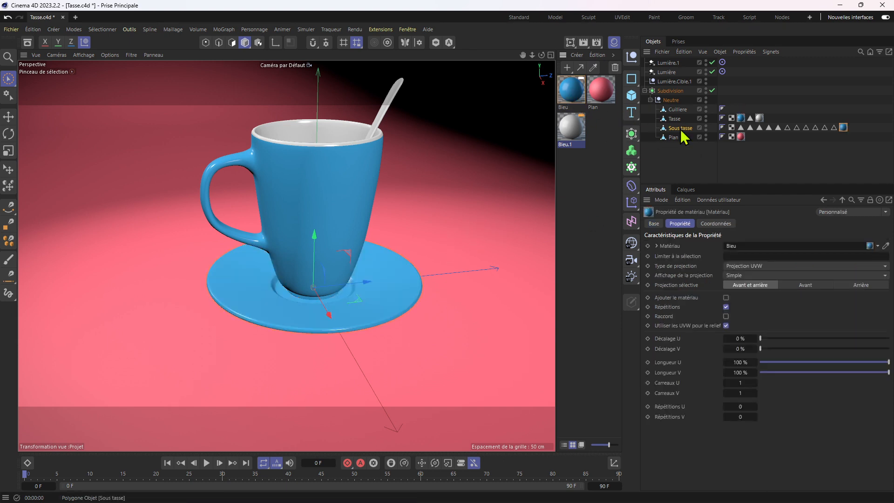
{"action": "left_click", "coordinate": [572, 133]}
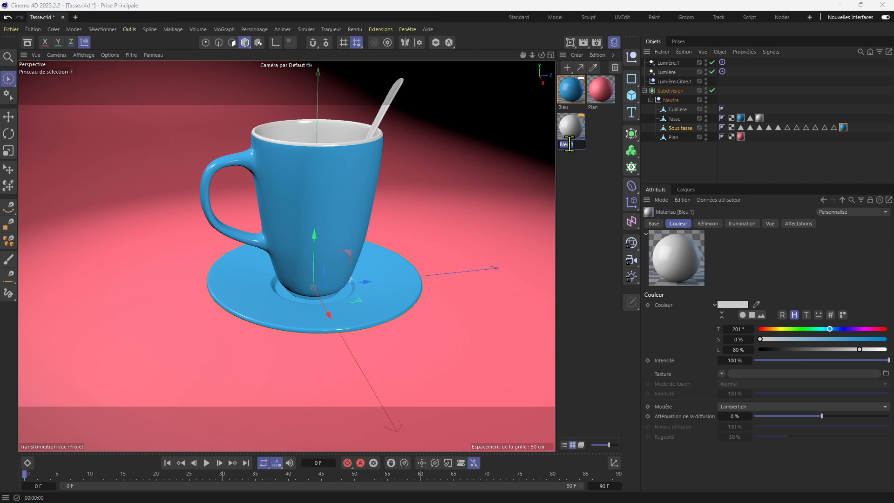
{"action": "key", "text": "Return"}
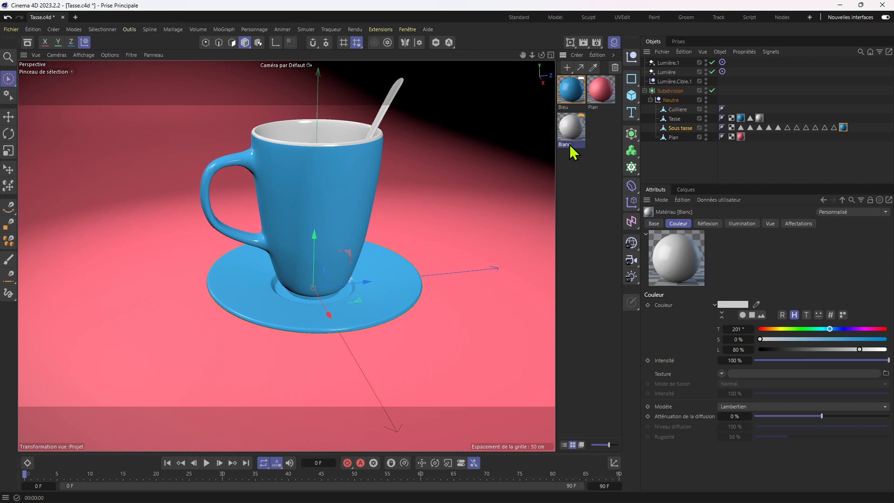
Loop-select all the polygon loops around the outer rim of the Sous tasse in polygon mode
{"action": "scroll", "coordinate": [320, 309], "scroll_direction": "up", "scroll_amount": 1}
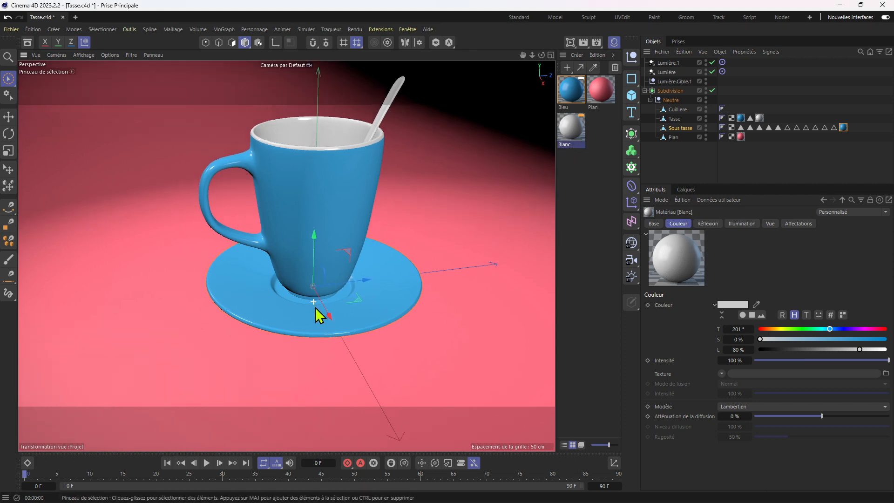
{"action": "left_click", "coordinate": [231, 42]}
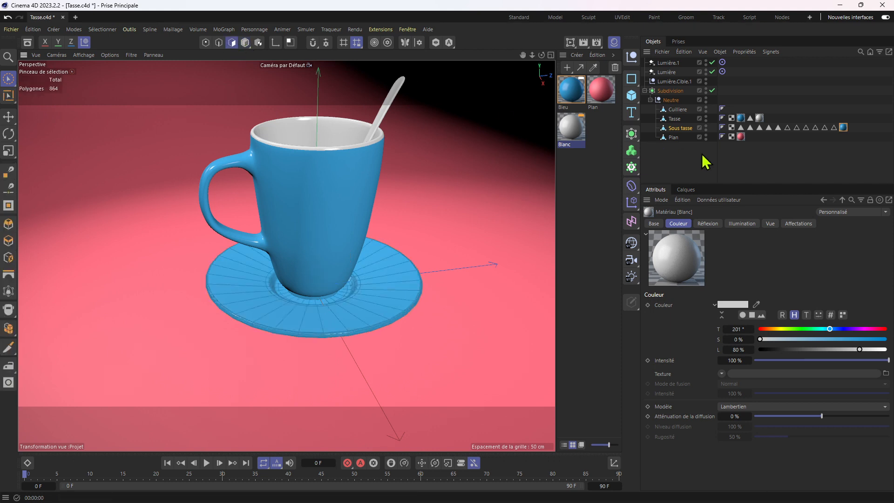
{"action": "left_click", "coordinate": [8, 95]}
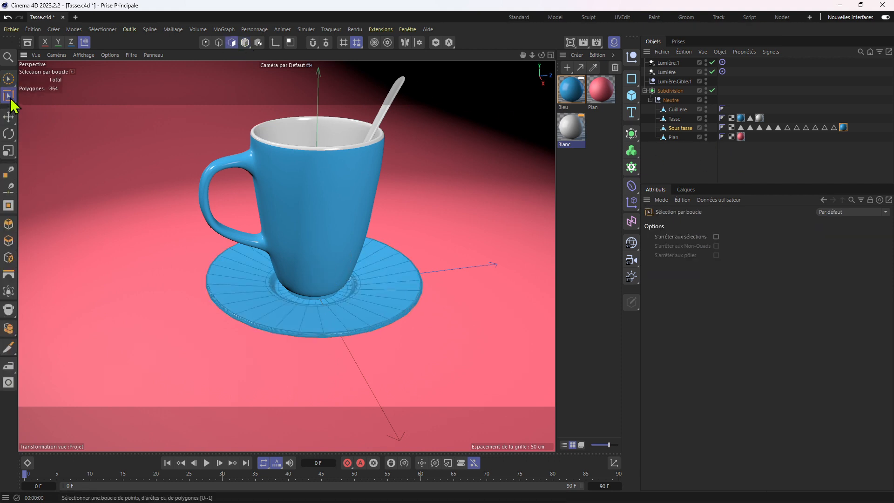
{"action": "scroll", "coordinate": [214, 345], "scroll_direction": "up", "scroll_amount": 2}
{"action": "scroll", "coordinate": [320, 345], "scroll_direction": "up", "scroll_amount": 2}
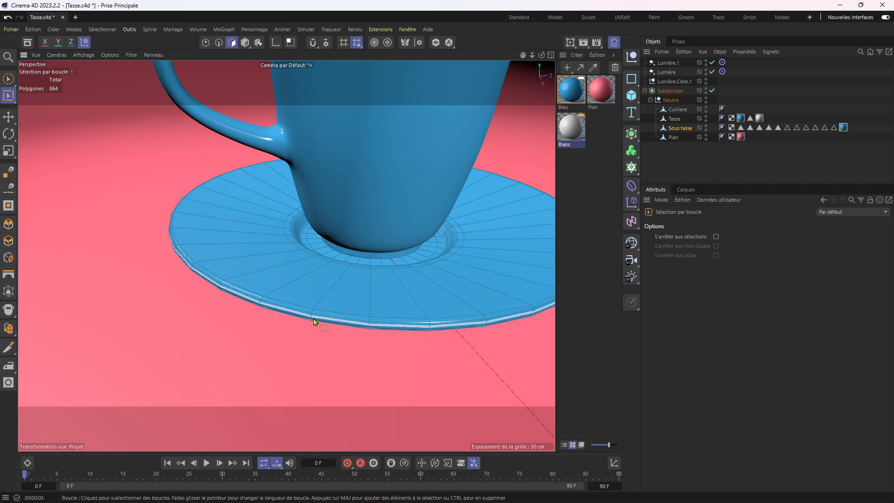
{"action": "scroll", "coordinate": [314, 321], "scroll_direction": "up", "scroll_amount": 2}
{"action": "left_click", "coordinate": [310, 316]}
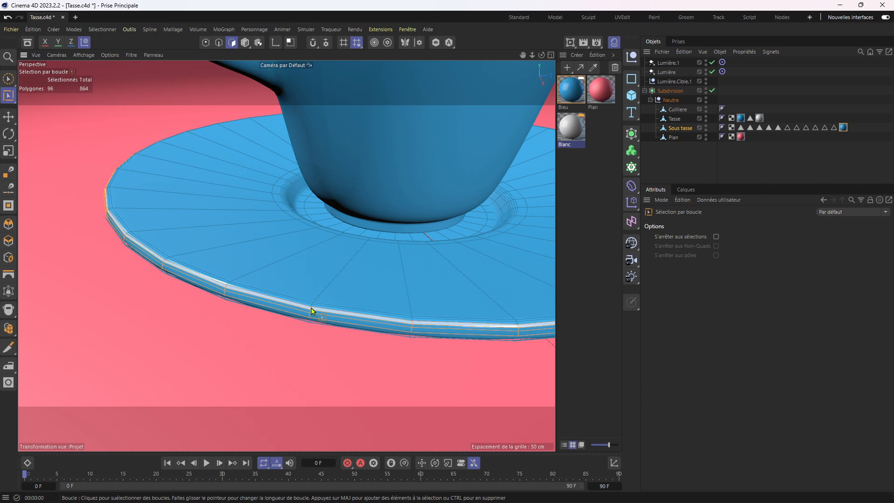
{"action": "left_click", "coordinate": [311, 323], "text": "shift"}
{"action": "left_click_drag", "start_coordinate": [311, 323], "coordinate": [313, 285], "text": "alt"}
{"action": "left_click", "coordinate": [313, 281], "text": "shift"}
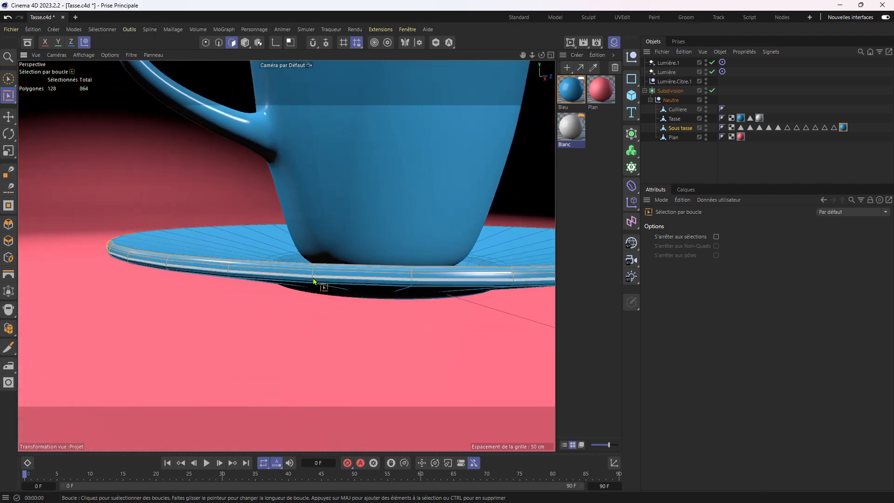
{"action": "left_click", "coordinate": [398, 245], "text": "shift"}
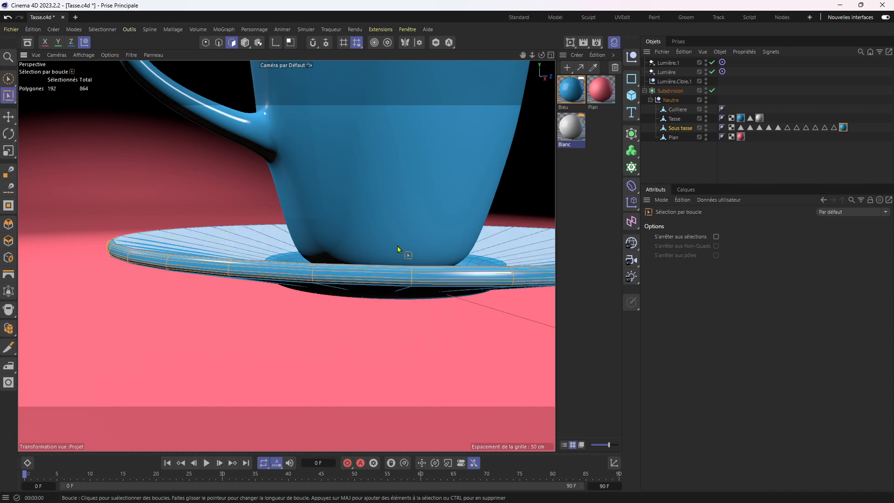
{"action": "left_click_drag", "start_coordinate": [398, 245], "coordinate": [403, 290], "text": "alt"}
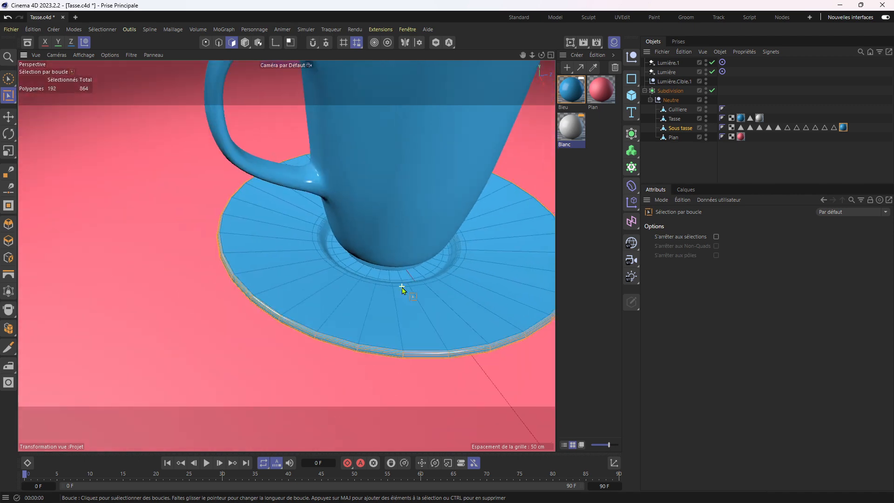
Store the saucer's rim polygons as a selection tag and apply Blanc to the Sous tasse, limited to that selection
{"action": "left_click", "coordinate": [103, 29]}
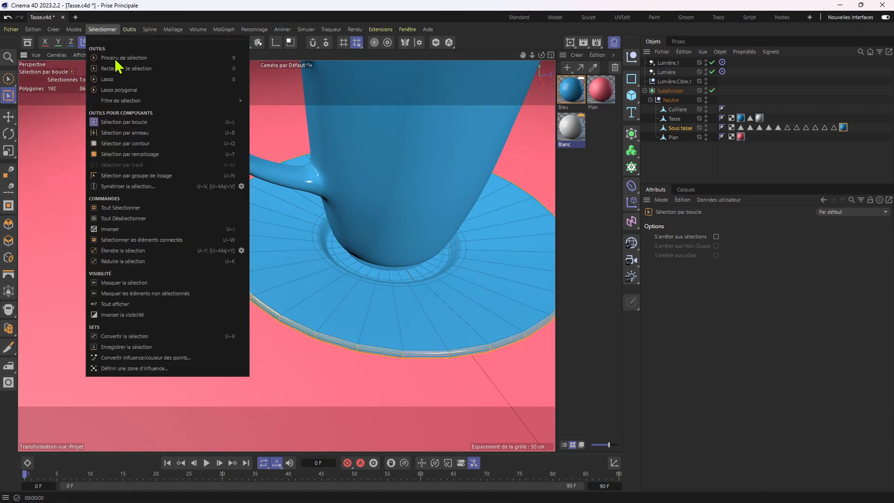
{"action": "left_click", "coordinate": [200, 347]}
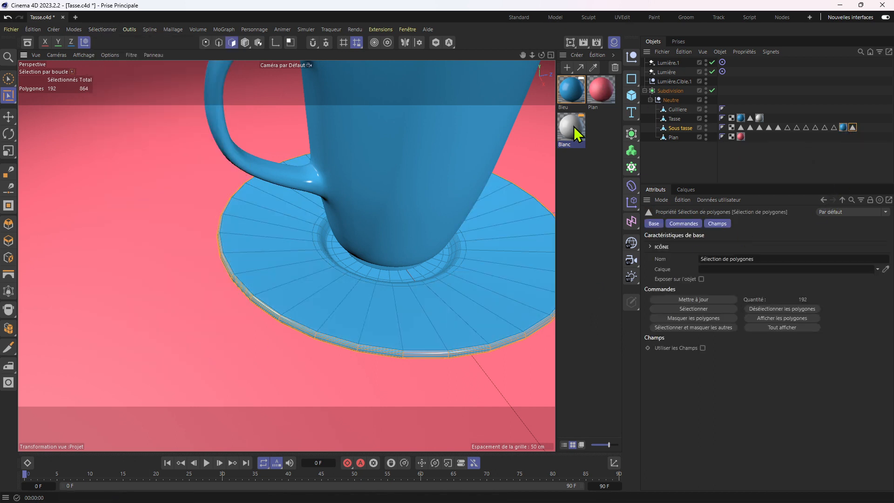
{"action": "left_click_drag", "start_coordinate": [574, 127], "coordinate": [680, 130]}
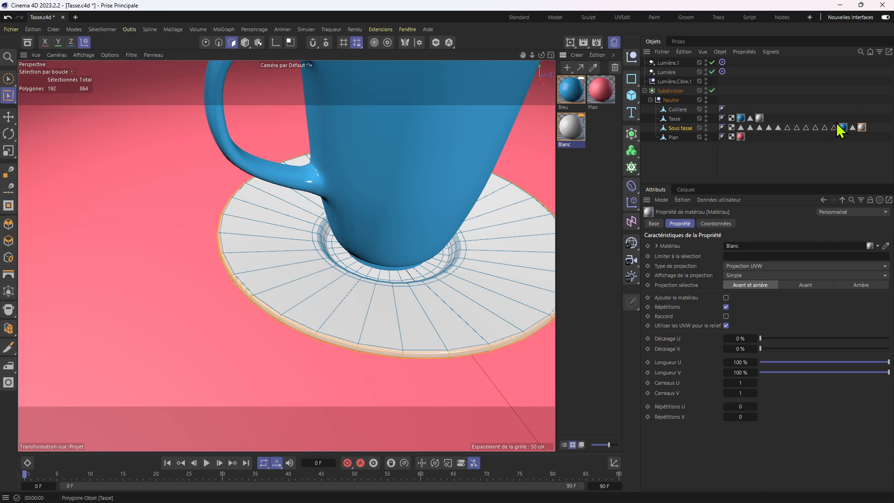
{"action": "left_click_drag", "start_coordinate": [853, 127], "coordinate": [842, 257]}
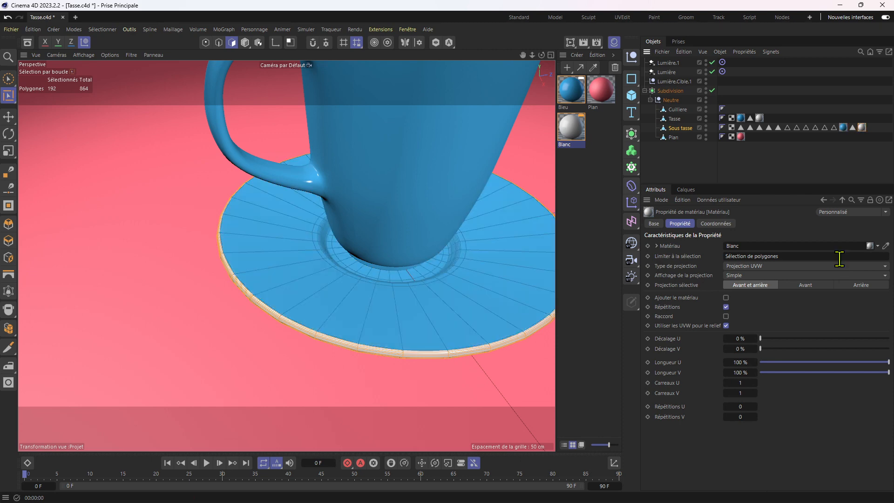
{"action": "left_click", "coordinate": [697, 161]}
{"action": "scroll", "coordinate": [439, 238], "scroll_direction": "down", "scroll_amount": 6}
{"action": "left_click_drag", "start_coordinate": [459, 245], "coordinate": [420, 250], "text": "alt"}
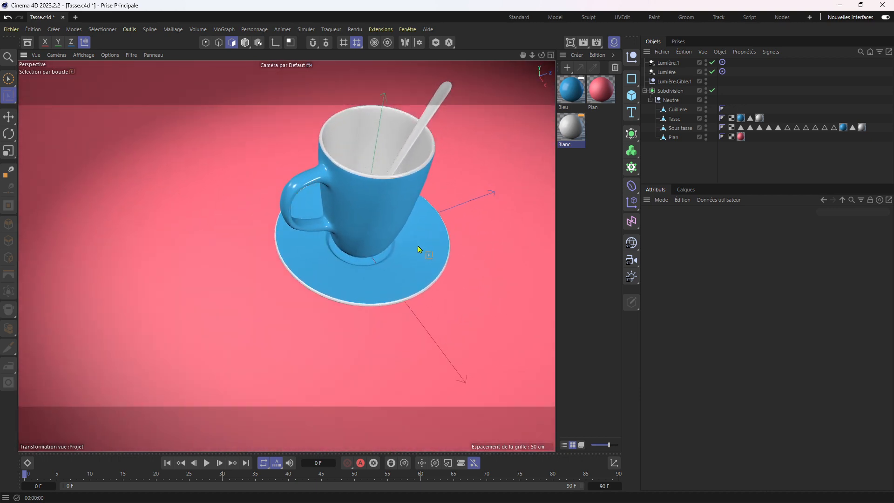
{"action": "left_click_drag", "start_coordinate": [348, 222], "coordinate": [309, 201], "text": "alt"}
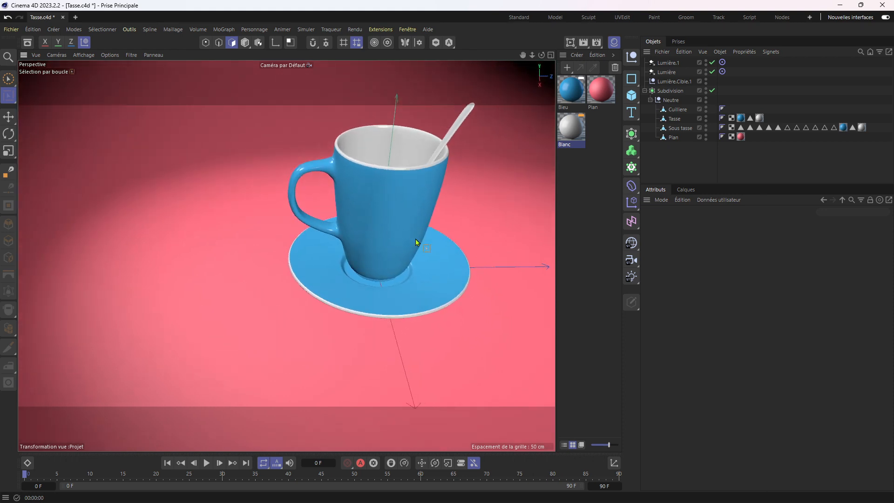
Swap the Sous tasse materials: remove Blanc's selection limit, and place Bleu after it, limited to the stored rim polygons
{"action": "left_click", "coordinate": [853, 128]}
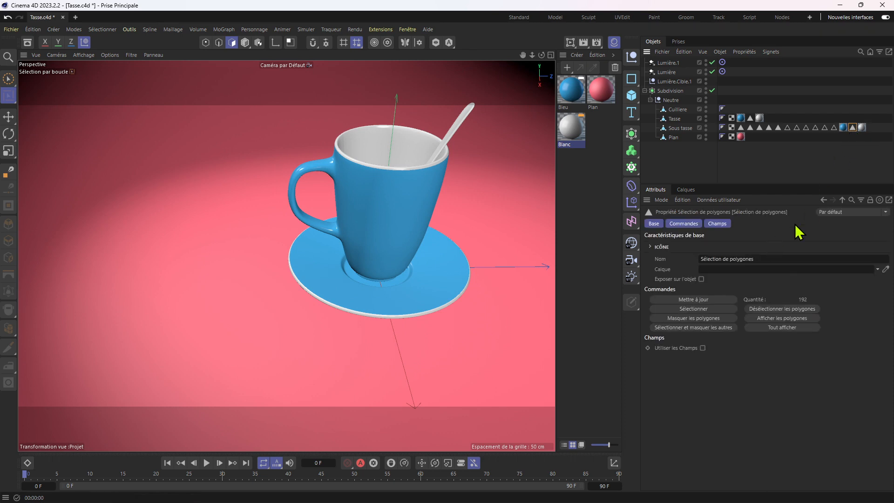
{"action": "left_click", "coordinate": [862, 128]}
{"action": "double_click", "coordinate": [746, 256]}
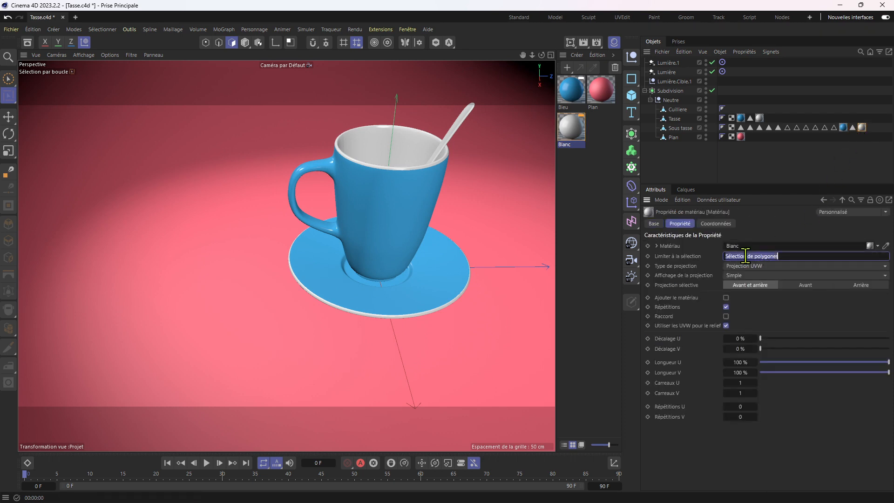
{"action": "key", "text": "BackSpace"}
{"action": "key", "text": "Return"}
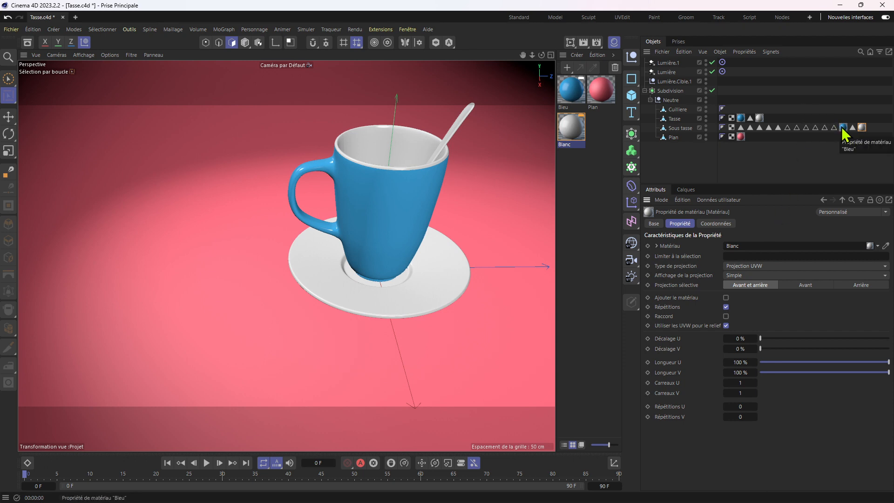
{"action": "left_click_drag", "start_coordinate": [843, 128], "coordinate": [831, 256]}
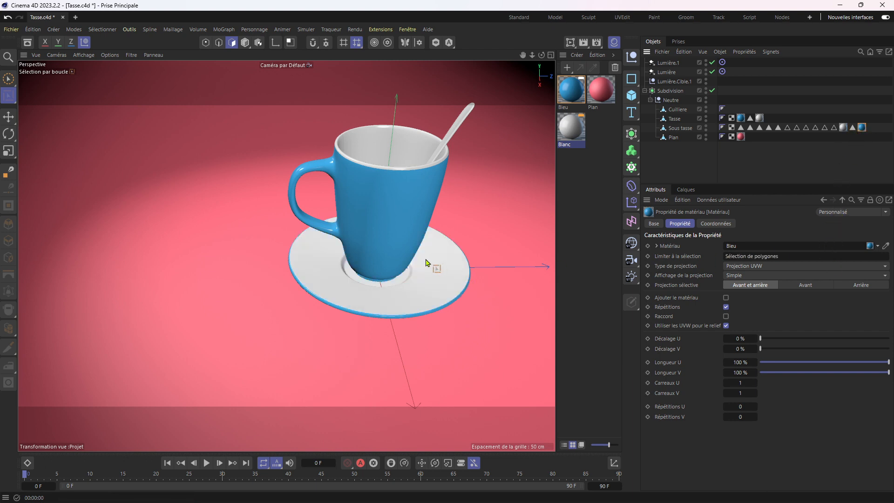
{"action": "mouse_move", "coordinate": [425, 260]}
{"action": "left_mouse_down", "text": "alt"}
{"action": "mouse_move", "coordinate": [395, 217]}
{"action": "mouse_move", "coordinate": [426, 241]}
{"action": "mouse_move", "coordinate": [397, 231]}
{"action": "mouse_move", "coordinate": [438, 200]}
{"action": "mouse_move", "coordinate": [391, 201]}
{"action": "mouse_move", "coordinate": [408, 208]}
{"action": "left_mouse_up", "text": "alt"}
{"action": "scroll", "coordinate": [426, 238], "scroll_direction": "down", "scroll_amount": 2}
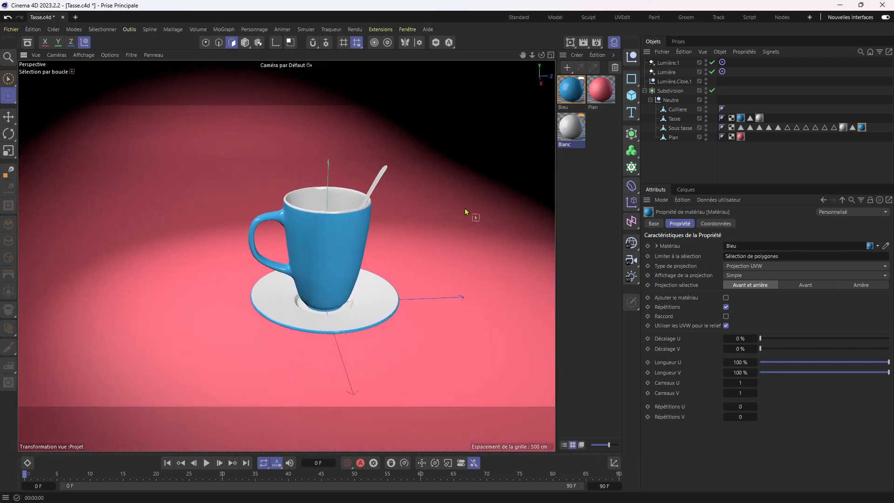
Create a new material from the Métal node material preset
{"action": "left_click", "coordinate": [578, 56]}
{"action": "mouse_move", "coordinate": [605, 82]}
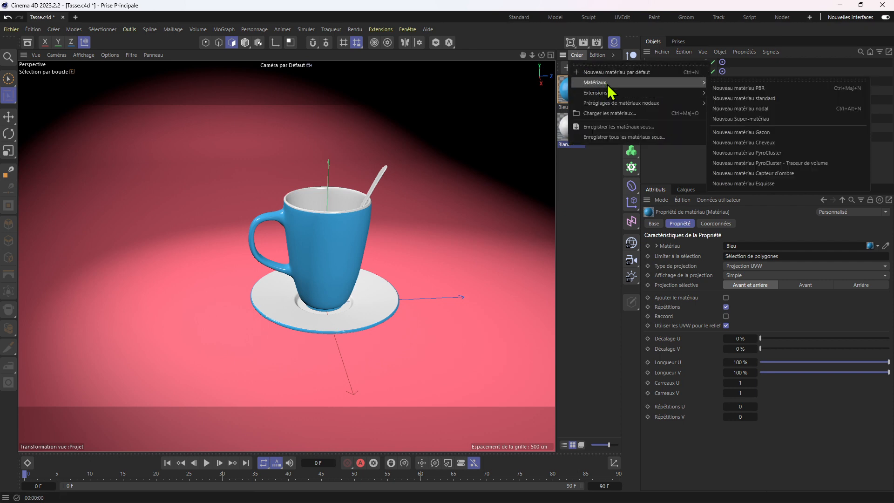
{"action": "mouse_move", "coordinate": [627, 104]}
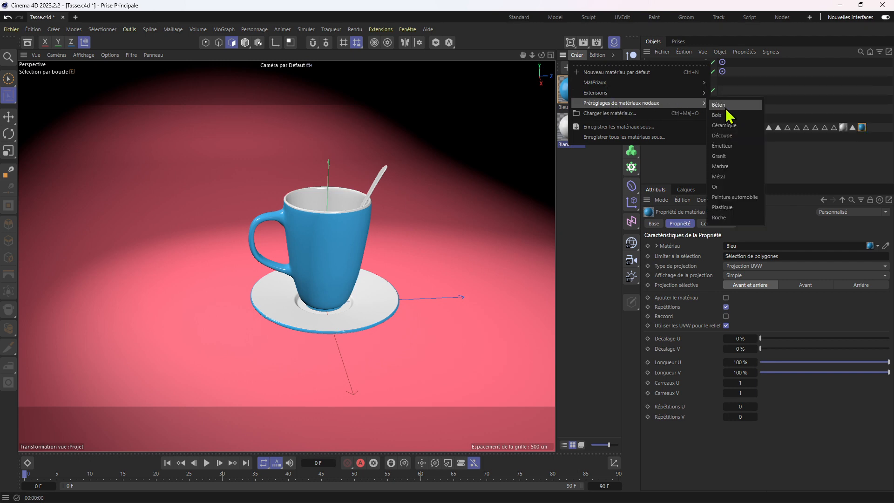
{"action": "left_click", "coordinate": [733, 176]}
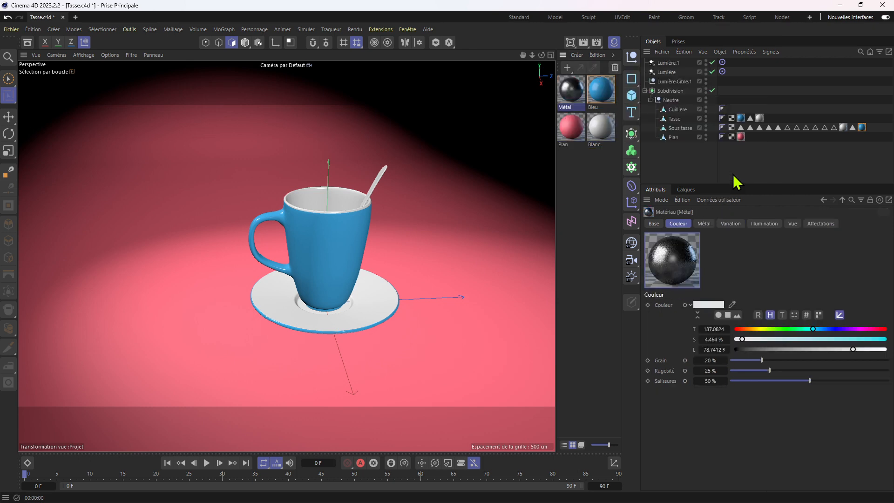
Set the Métal material's finish to Poli and apply the material to the Cuilliere object
{"action": "left_click", "coordinate": [704, 224]}
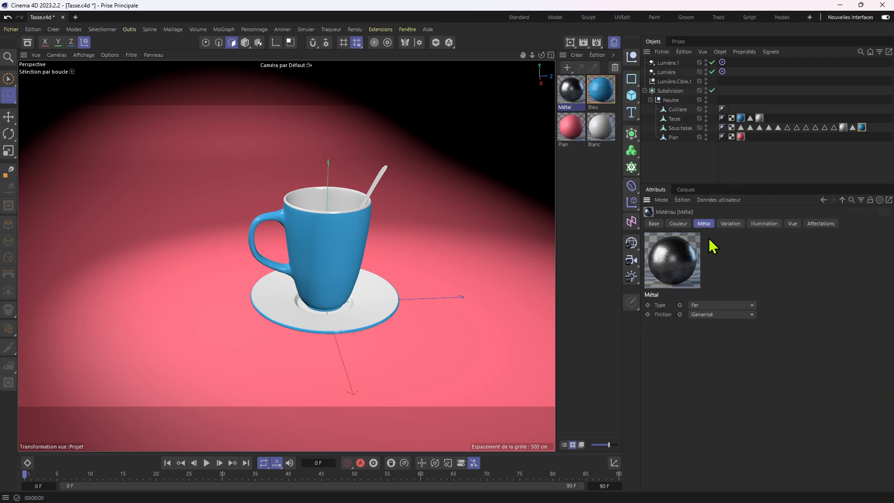
{"action": "left_click", "coordinate": [701, 306]}
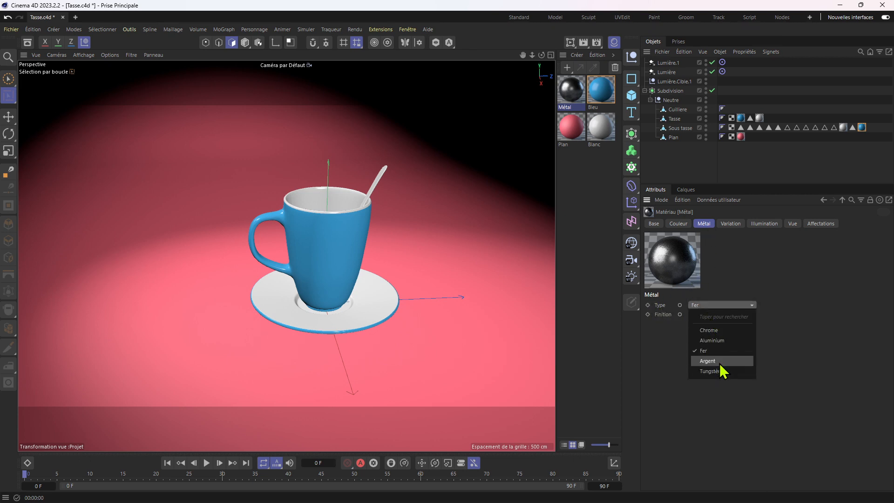
{"action": "left_click", "coordinate": [730, 289]}
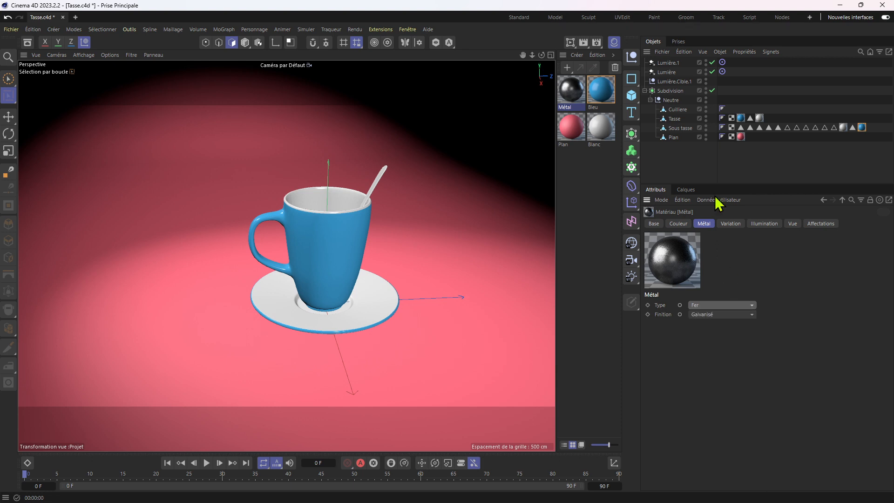
{"action": "left_click", "coordinate": [719, 317]}
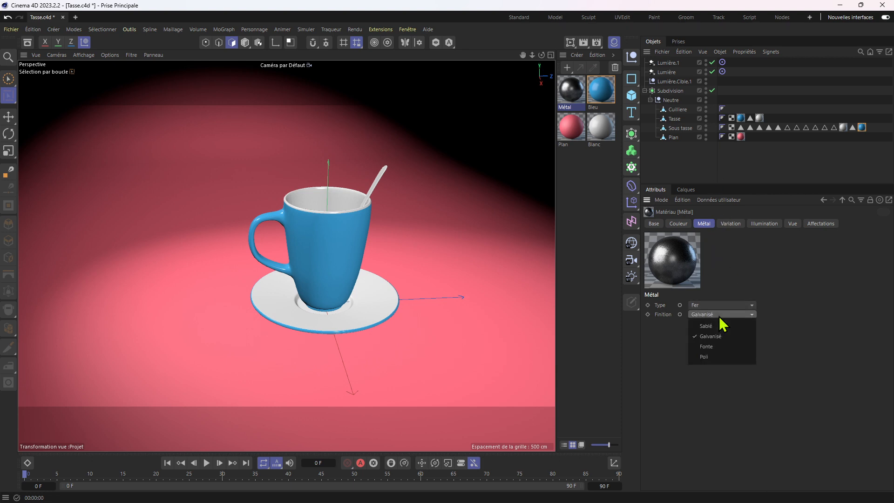
{"action": "left_click", "coordinate": [720, 357]}
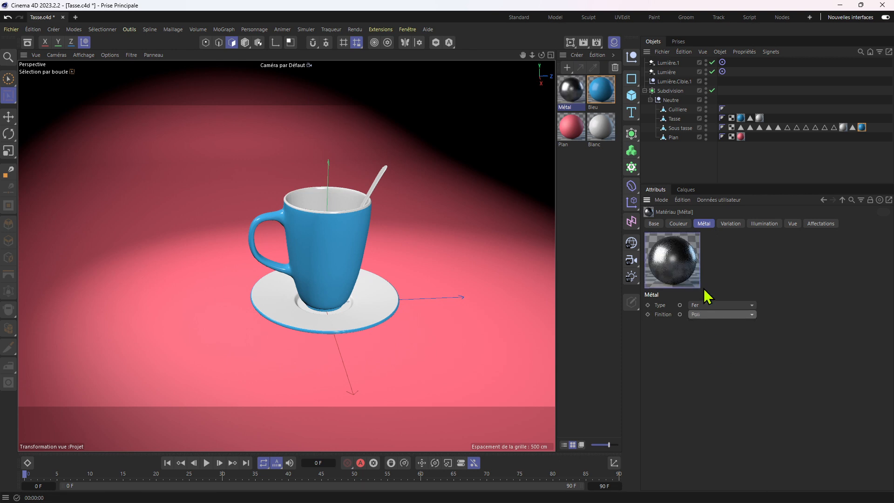
{"action": "left_click_drag", "start_coordinate": [572, 91], "coordinate": [673, 111]}
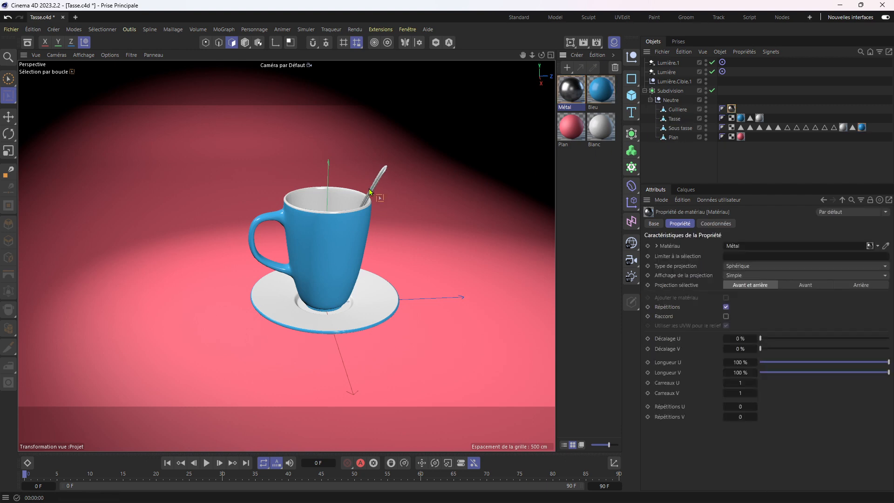
Switch to model mode with the Move tool and start an interactive render region framed closely on the spoon handle
{"action": "left_click", "coordinate": [8, 116]}
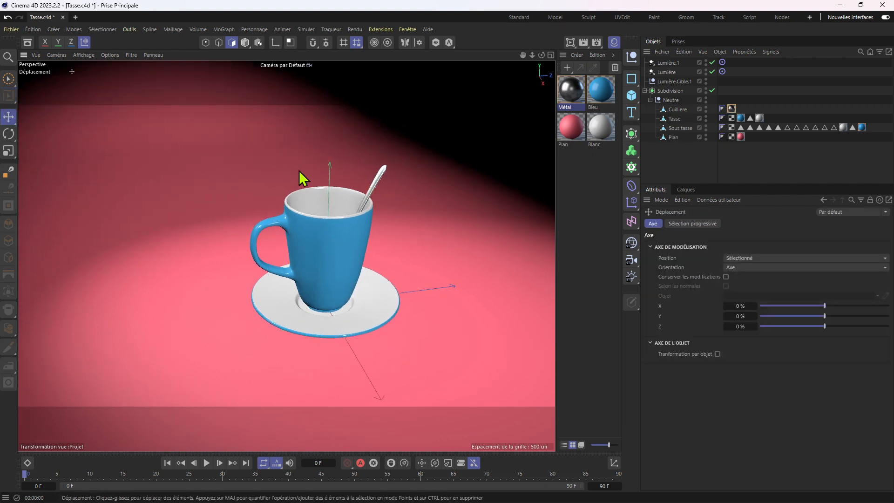
{"action": "left_click_drag", "start_coordinate": [299, 171], "coordinate": [331, 183], "text": "alt"}
{"action": "left_click", "coordinate": [245, 42]}
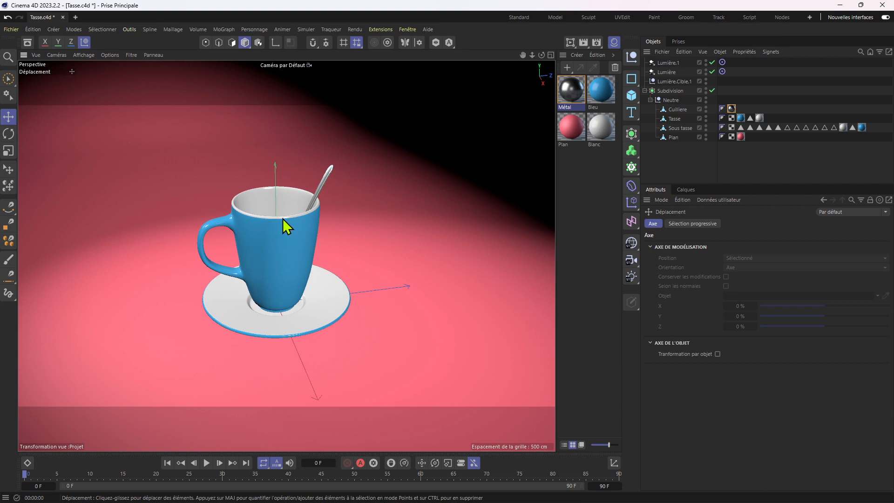
{"action": "scroll", "coordinate": [279, 191], "scroll_direction": "up", "scroll_amount": 3}
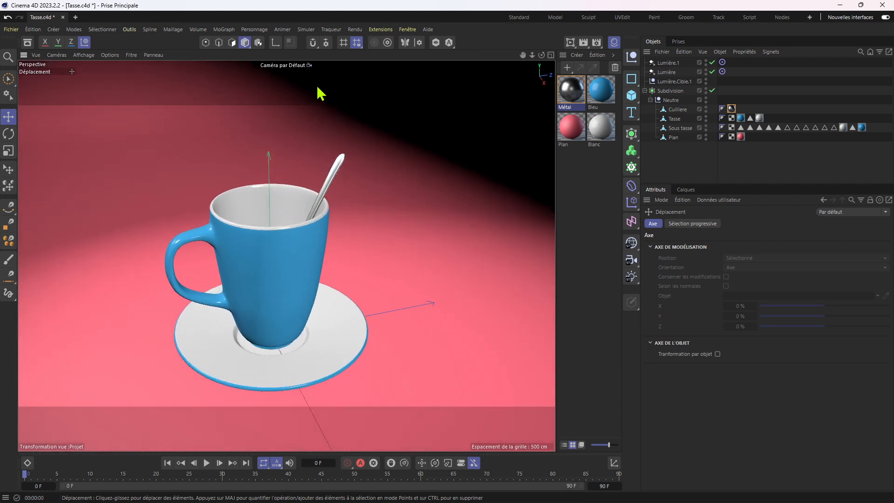
{"action": "key", "text": "alt+r"}
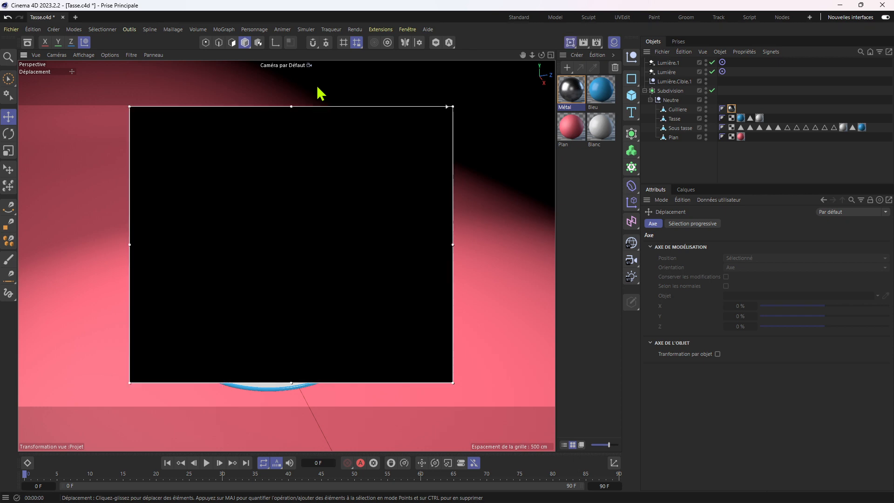
{"action": "scroll", "coordinate": [307, 235], "scroll_direction": "down", "scroll_amount": 1}
{"action": "left_click_drag", "start_coordinate": [306, 228], "coordinate": [370, 170], "text": "alt"}
{"action": "scroll", "coordinate": [371, 171], "scroll_direction": "up", "scroll_amount": 3}
{"action": "scroll", "coordinate": [370, 171], "scroll_direction": "up", "scroll_amount": 4}
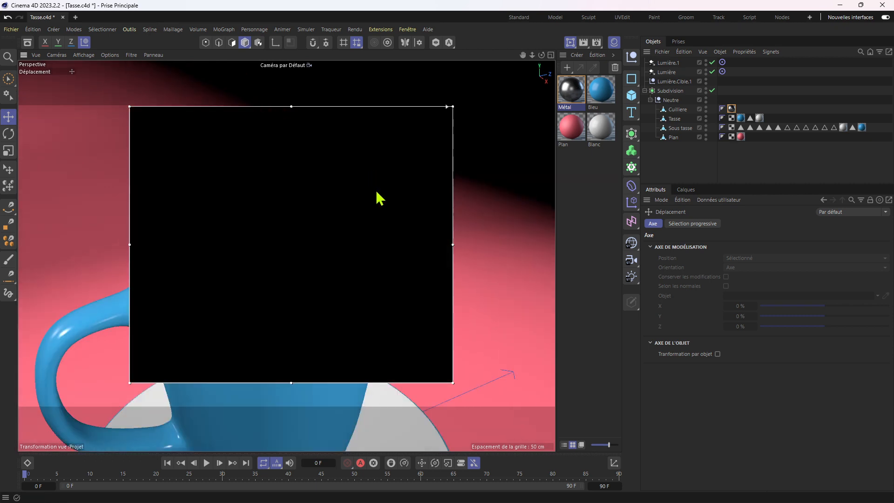
{"action": "scroll", "coordinate": [382, 195], "scroll_direction": "up", "scroll_amount": 3}
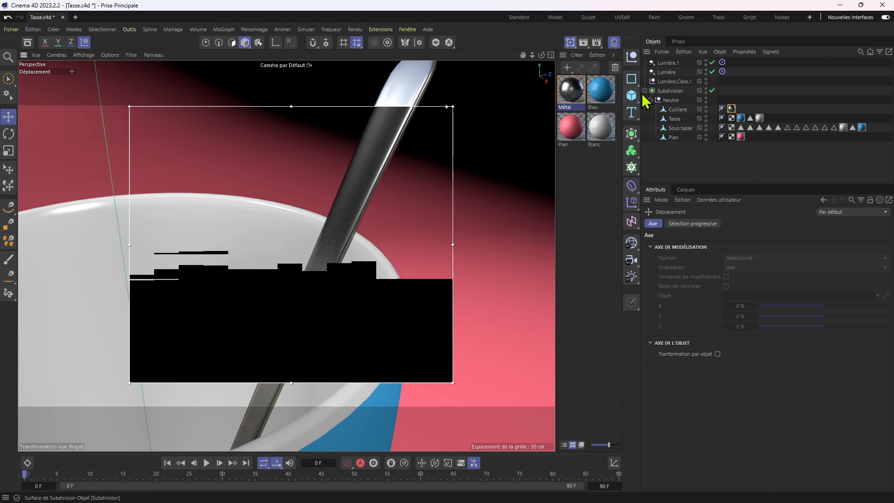
Adjust the Métal material's colour lightness to 82%, Grain to 10%, Salissures to 57% and Rugosité to 15%
{"action": "left_click", "coordinate": [577, 92]}
{"action": "left_click", "coordinate": [679, 224]}
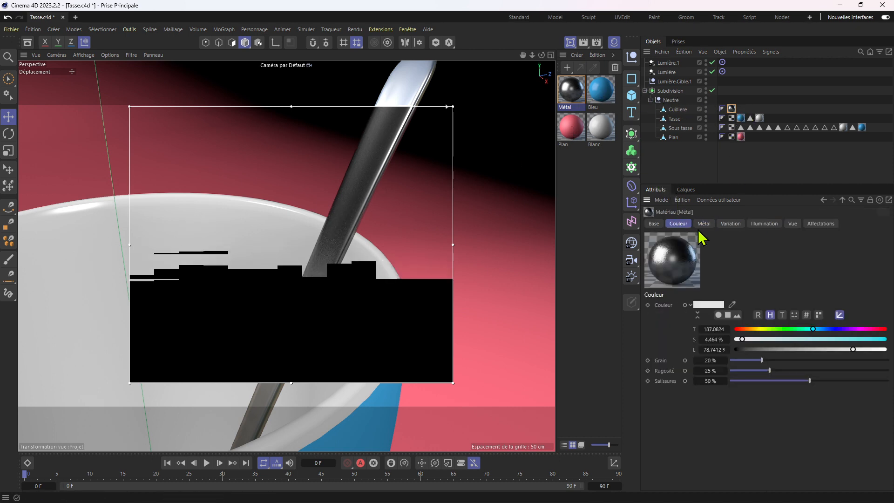
{"action": "left_click_drag", "start_coordinate": [843, 349], "coordinate": [859, 352]}
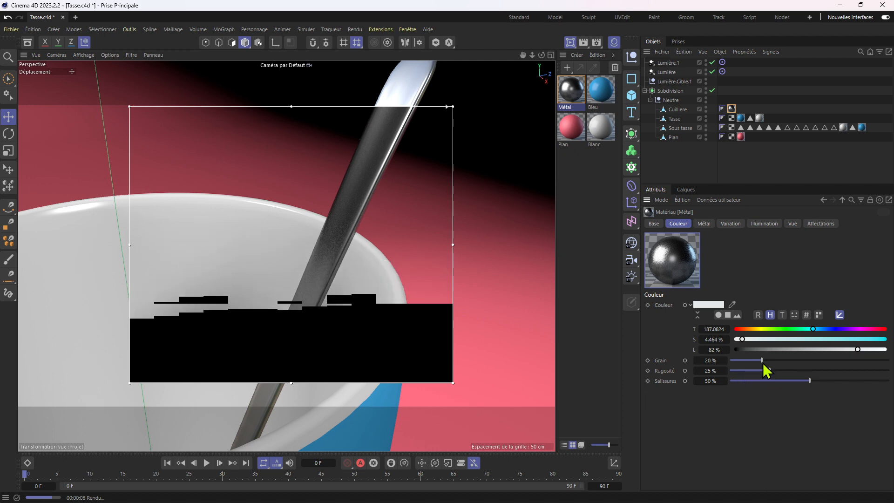
{"action": "left_click_drag", "start_coordinate": [764, 365], "coordinate": [754, 364]}
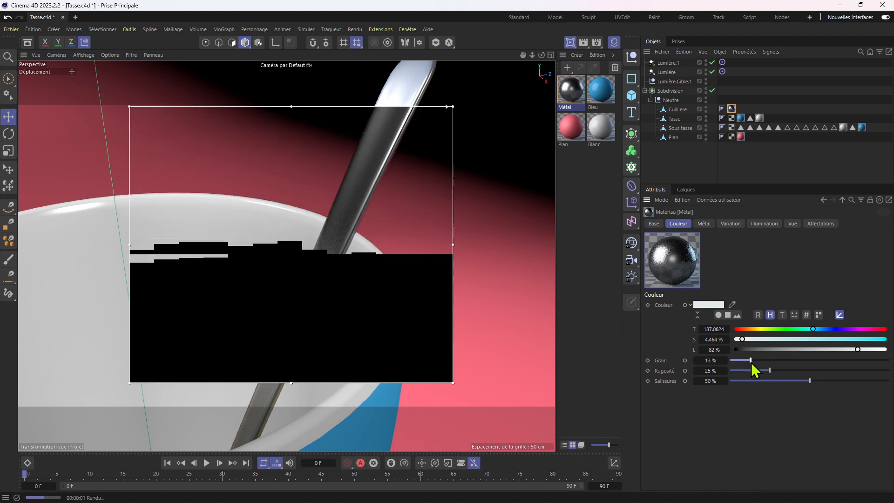
{"action": "left_click_drag", "start_coordinate": [751, 362], "coordinate": [746, 363]}
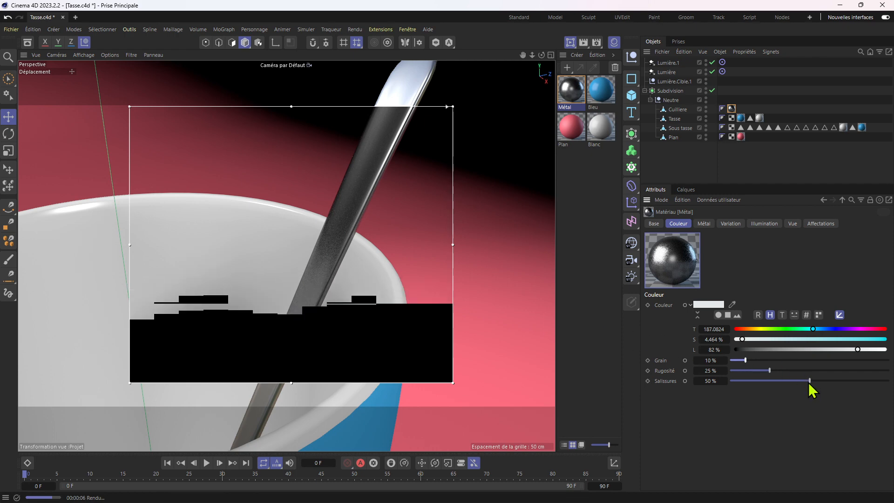
{"action": "left_click_drag", "start_coordinate": [810, 383], "coordinate": [823, 388]}
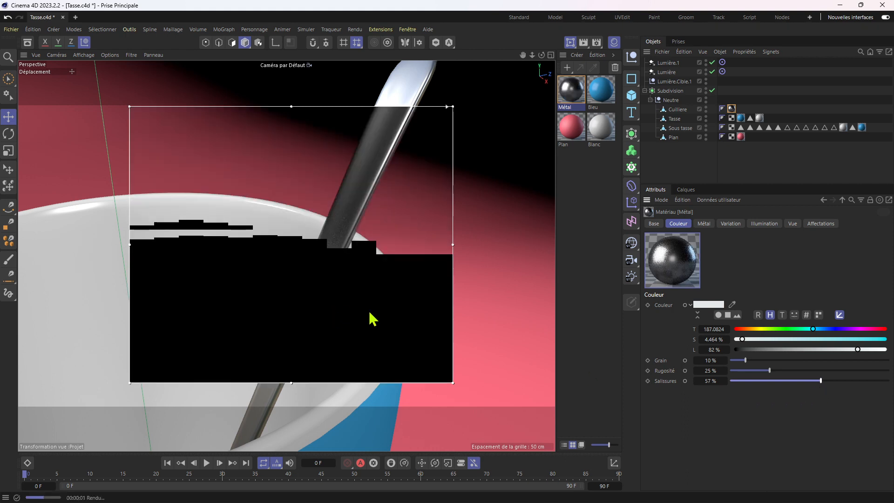
{"action": "left_click_drag", "start_coordinate": [770, 371], "coordinate": [755, 373]}
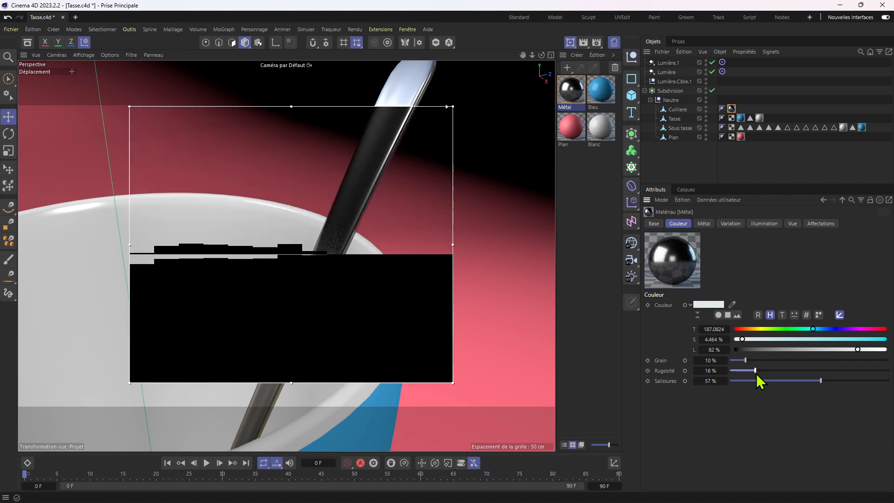
{"action": "left_click_drag", "start_coordinate": [757, 374], "coordinate": [754, 374]}
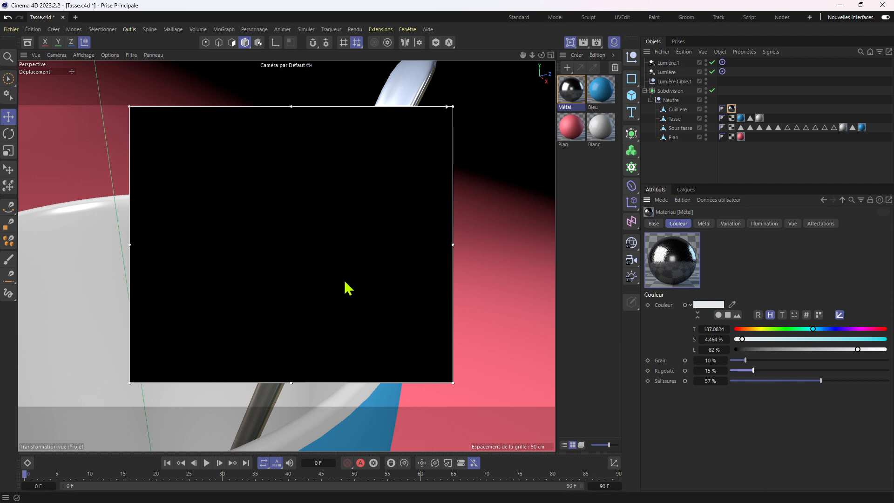
Render the view with the whole cup, saucer and metal spoon in frame to check the material
{"action": "scroll", "coordinate": [348, 289], "scroll_direction": "down", "scroll_amount": 3}
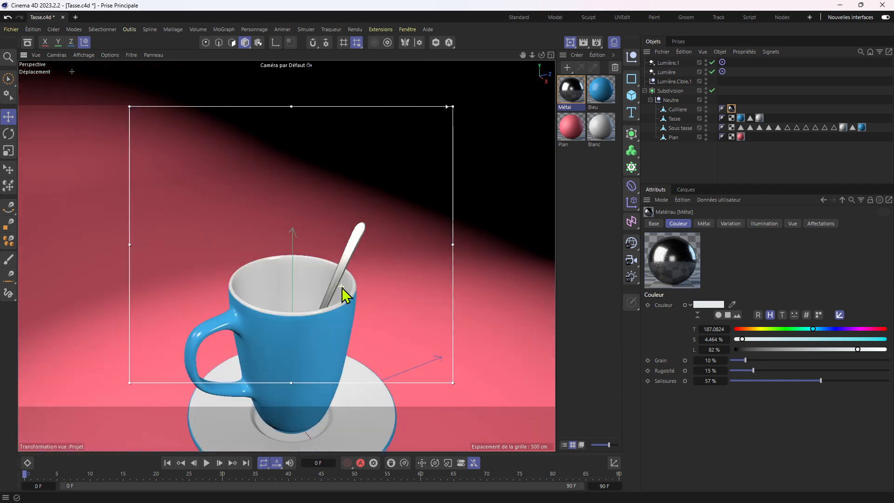
{"action": "scroll", "coordinate": [342, 293], "scroll_direction": "up", "scroll_amount": 3}
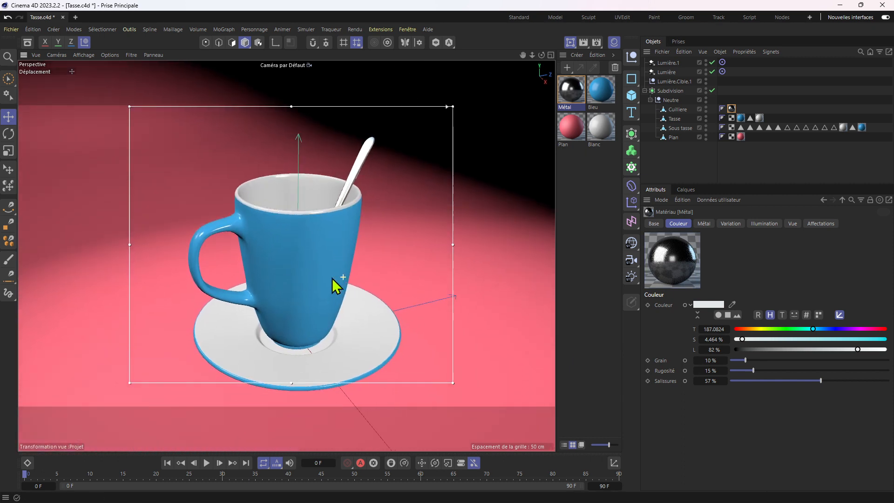
{"action": "middle_click_drag", "start_coordinate": [326, 283], "coordinate": [304, 261], "text": "alt"}
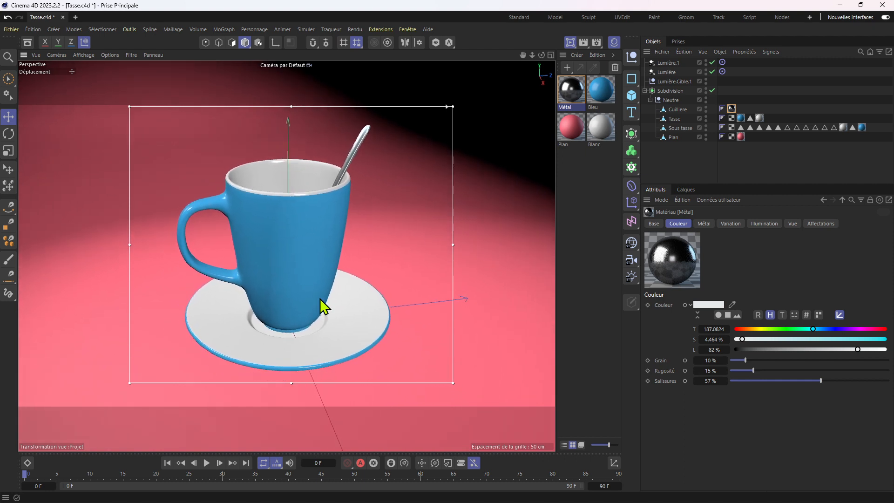
{"action": "key", "text": "ctrl+r"}
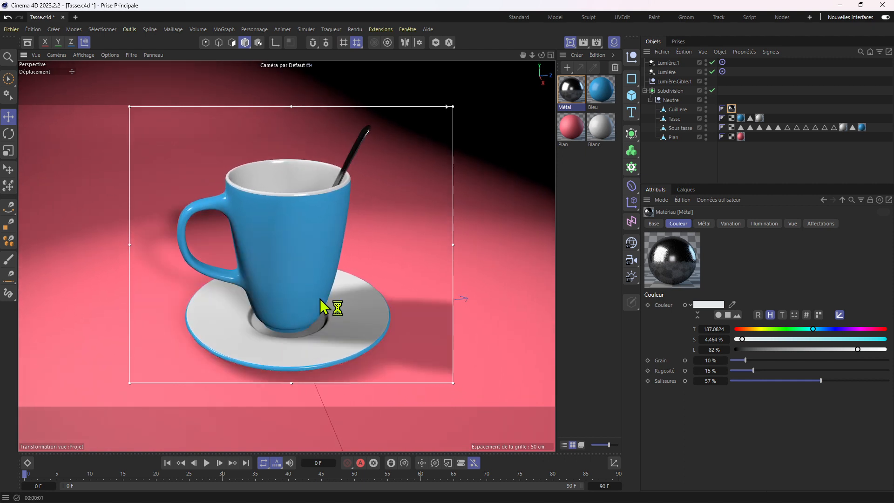
Widen the outer angle of both Lumière and Lumière.1 to 100°
{"action": "scroll", "coordinate": [320, 298], "scroll_direction": "down", "scroll_amount": 5}
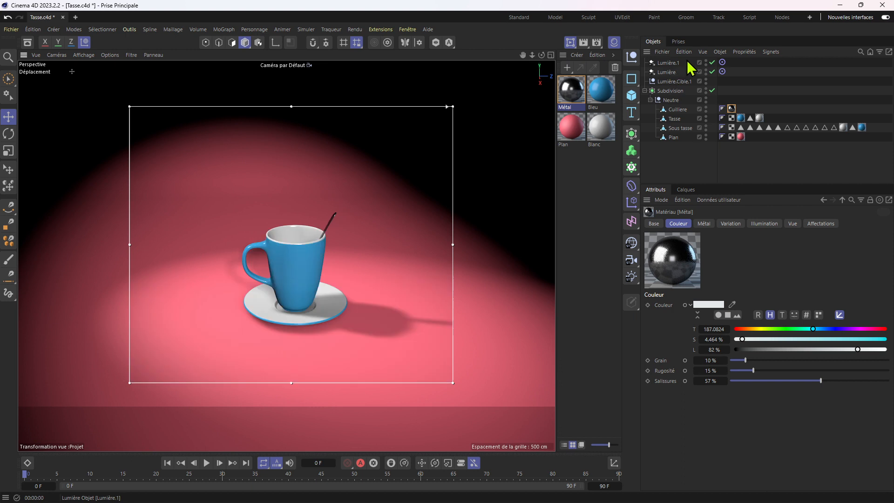
{"action": "left_click_drag", "start_coordinate": [688, 57], "coordinate": [657, 86]}
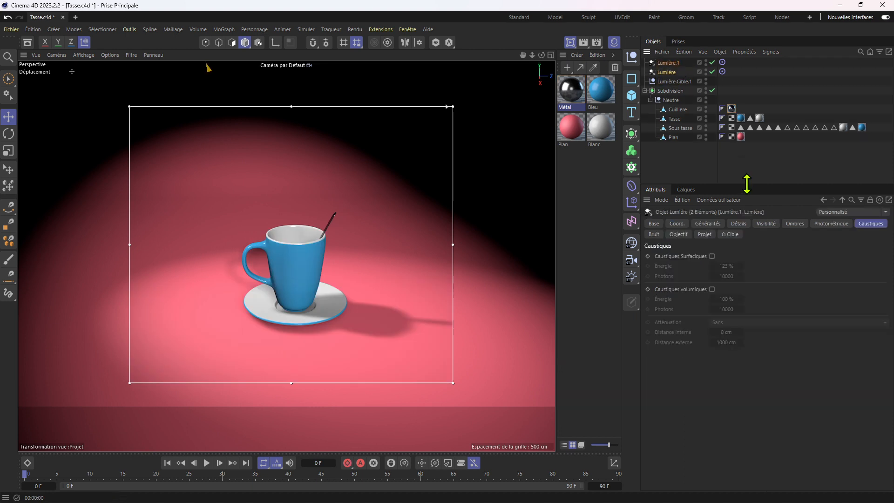
{"action": "left_click", "coordinate": [736, 224]}
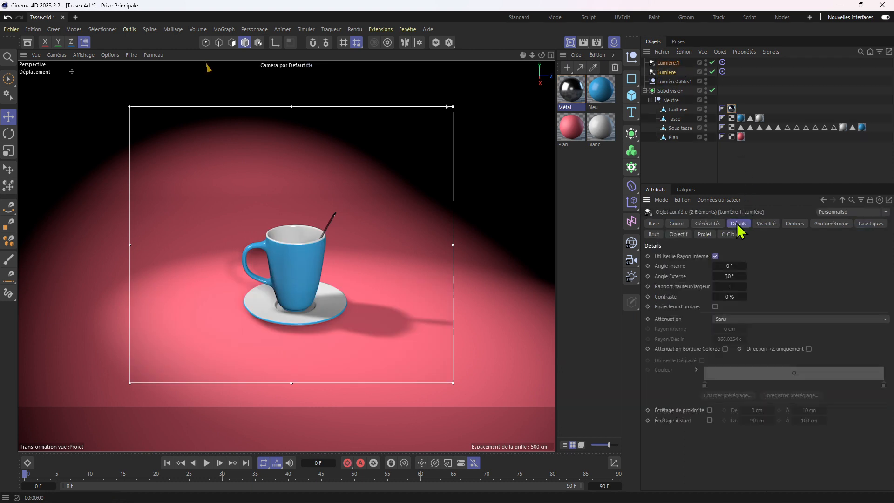
{"action": "left_click_drag", "start_coordinate": [730, 276], "coordinate": [771, 276]}
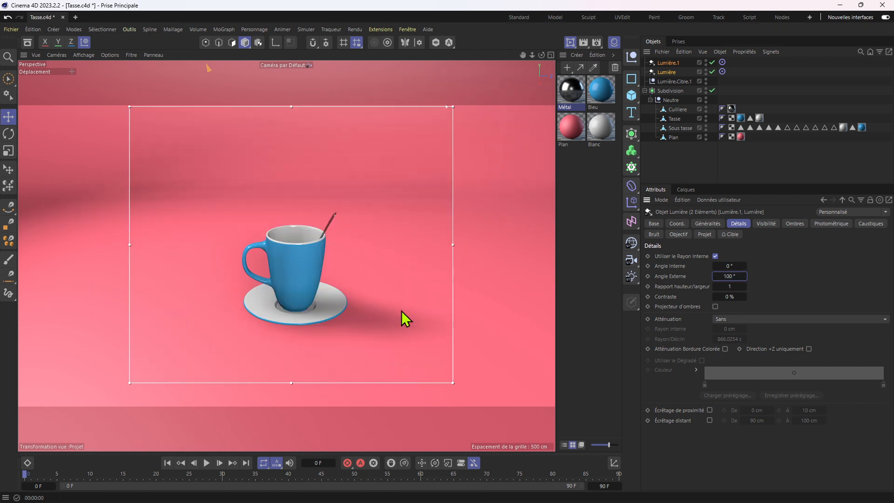
Examine the lighting and the metal spoon in the interactive render from the front, from above and at cup level
{"action": "left_click_drag", "start_coordinate": [299, 294], "coordinate": [334, 284], "text": "alt"}
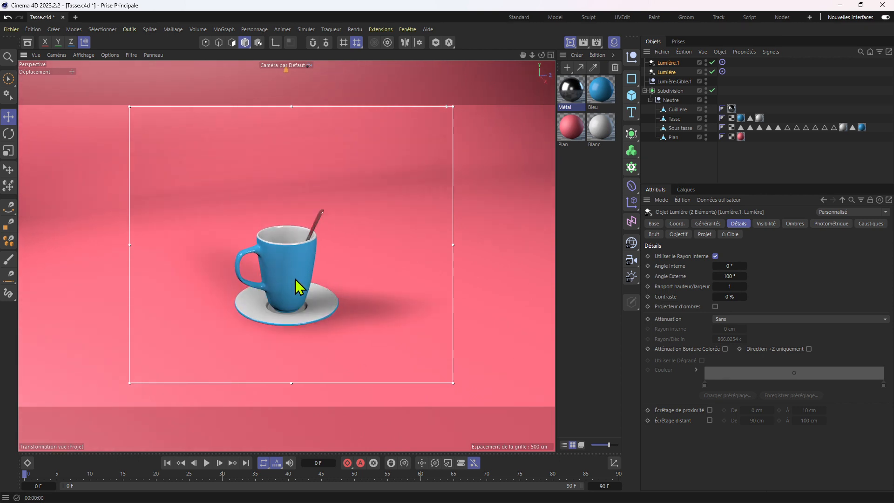
{"action": "scroll", "coordinate": [296, 279], "scroll_direction": "up", "scroll_amount": 4}
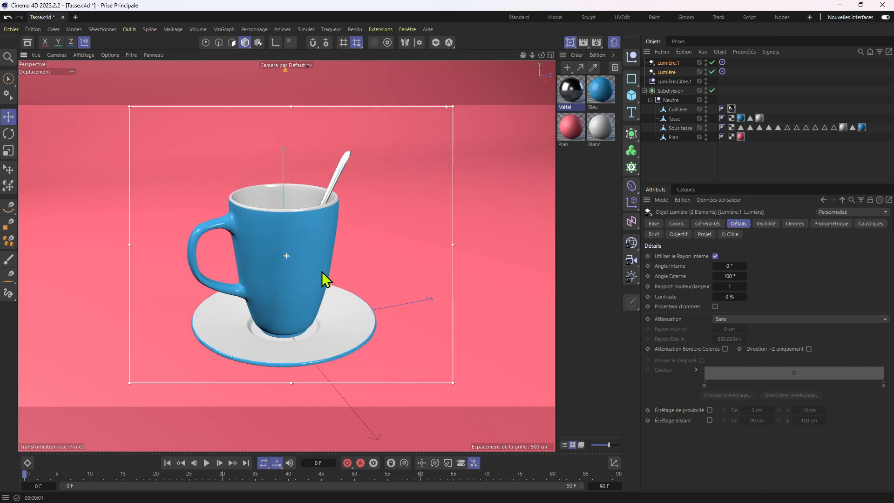
{"action": "middle_click_drag", "start_coordinate": [322, 272], "coordinate": [325, 266], "text": "alt"}
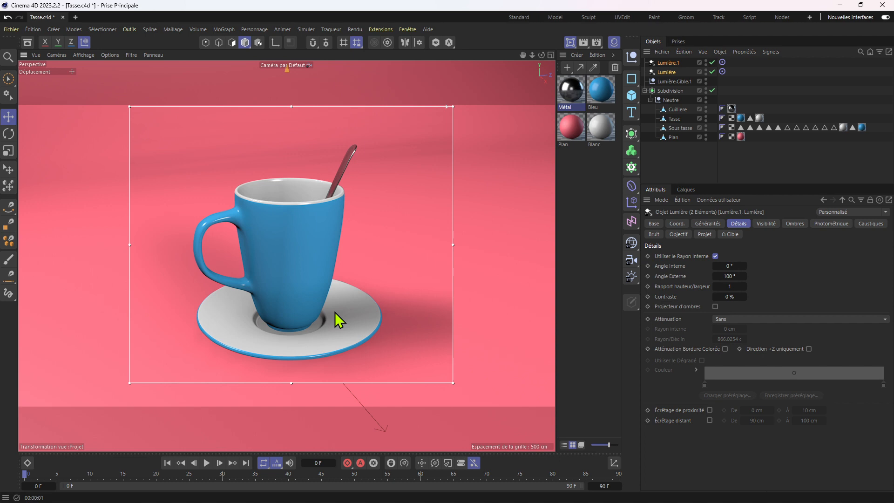
{"action": "left_click_drag", "start_coordinate": [354, 197], "coordinate": [334, 300], "text": "alt"}
{"action": "scroll", "coordinate": [306, 245], "scroll_direction": "up", "scroll_amount": 3}
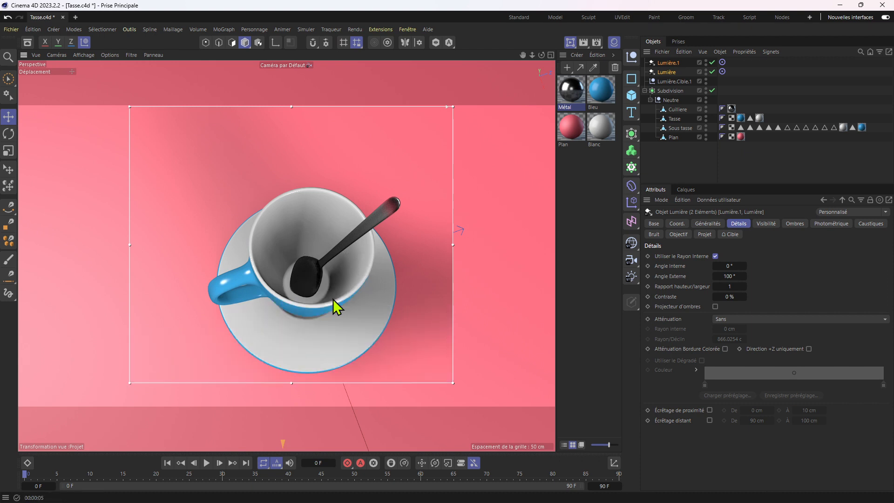
{"action": "left_click_drag", "start_coordinate": [334, 299], "coordinate": [321, 203], "text": "alt"}
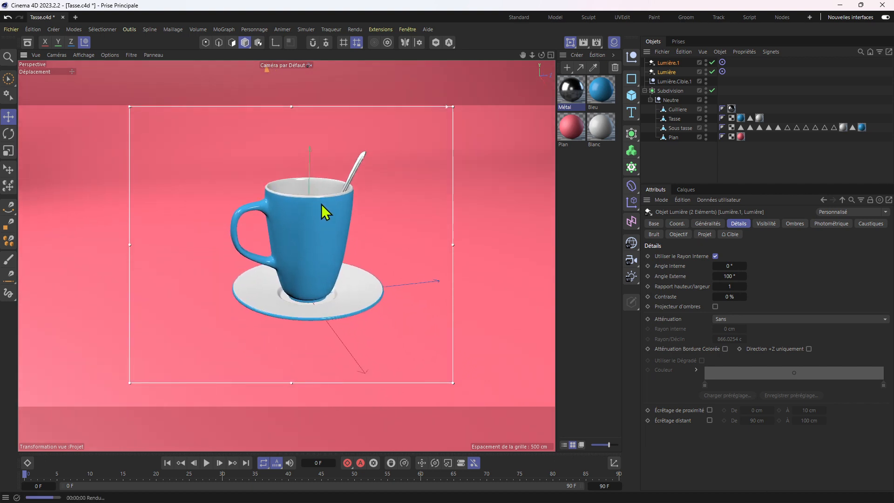
{"action": "left_click_drag", "start_coordinate": [322, 205], "coordinate": [316, 242], "text": "alt"}
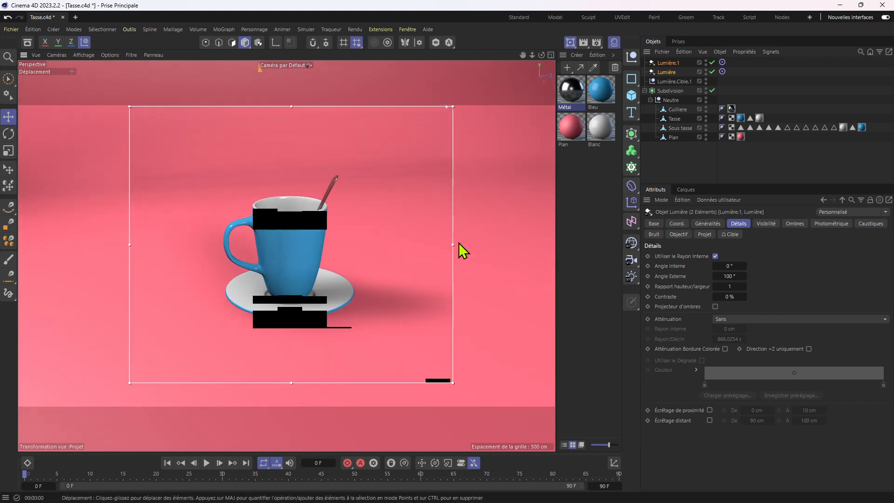
Widen the interactive render region on both sides of the cup and hide the material manager
{"action": "left_click_drag", "start_coordinate": [454, 245], "coordinate": [489, 244]}
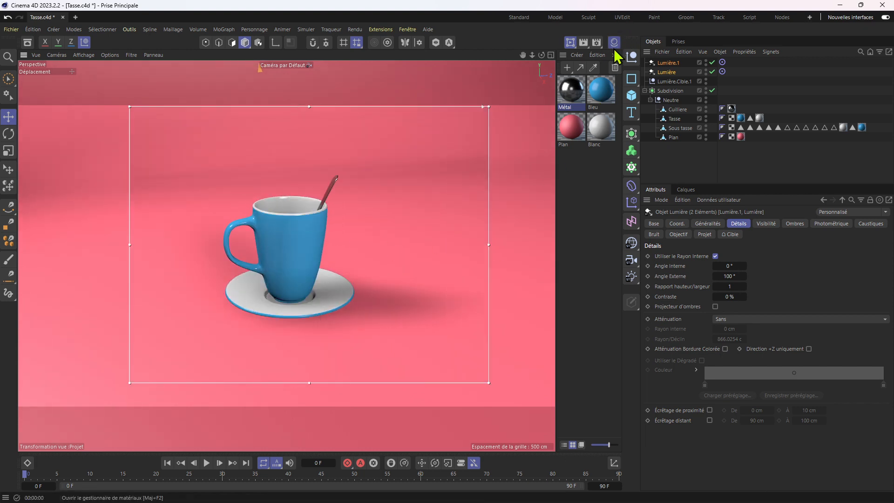
{"action": "left_click", "coordinate": [614, 42]}
{"action": "left_click_drag", "start_coordinate": [143, 244], "coordinate": [116, 246]}
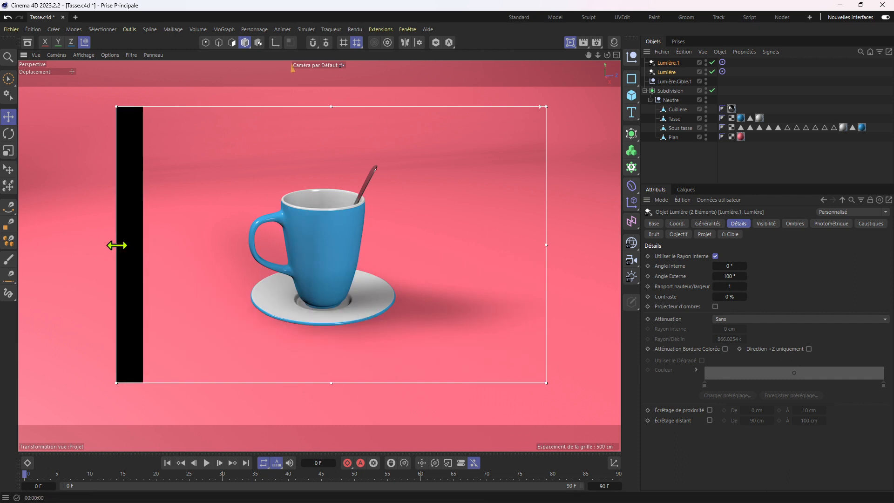